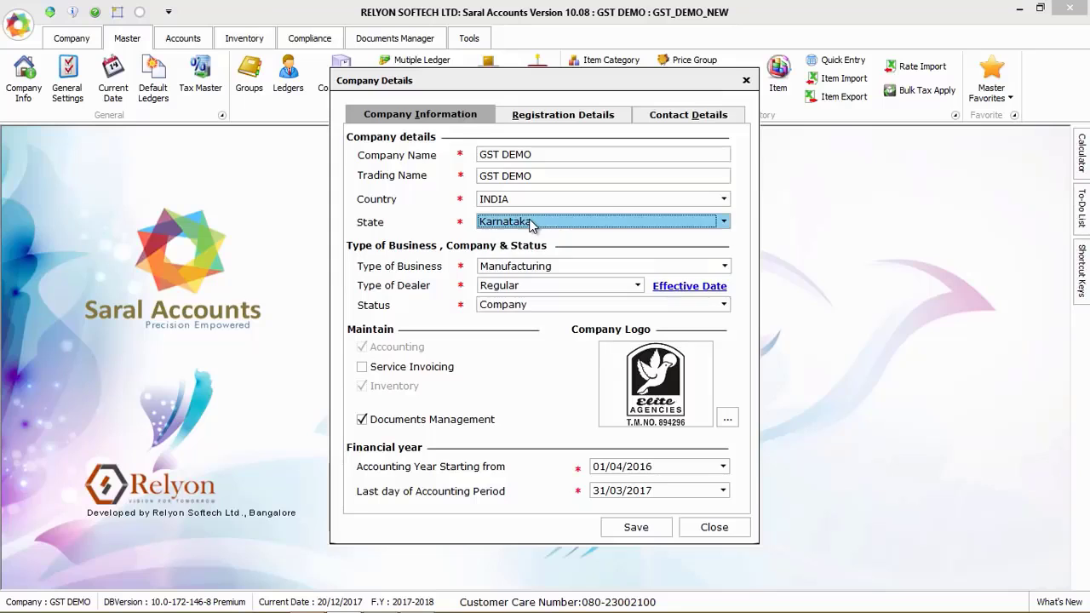
# Review the company's type of dealer and its GST effective date settings
pyautogui.click(525, 287)
pyautogui.click(549, 286)
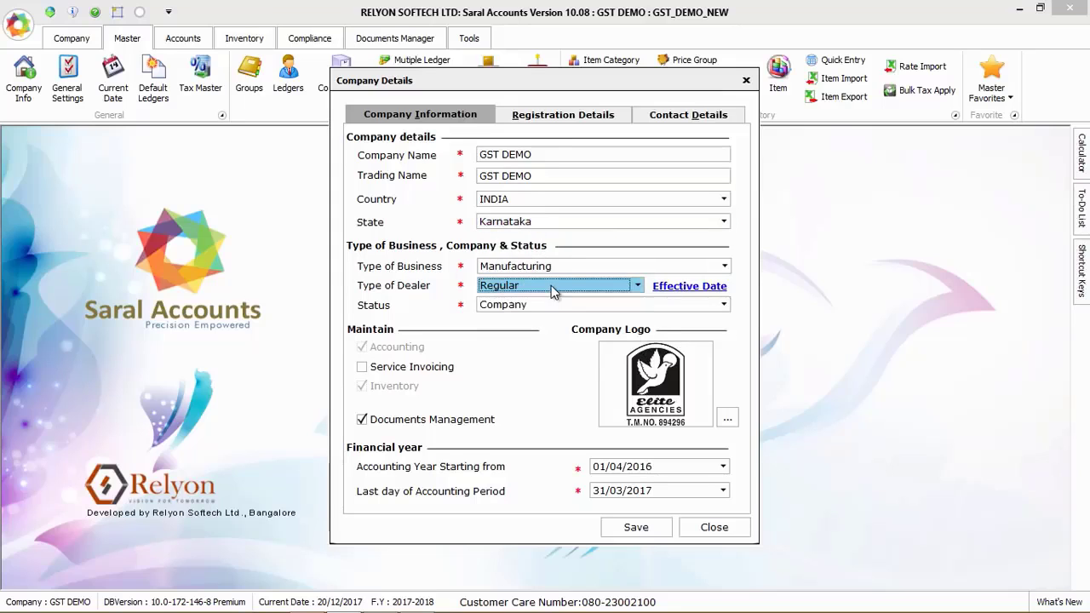
pyautogui.click(672, 287)
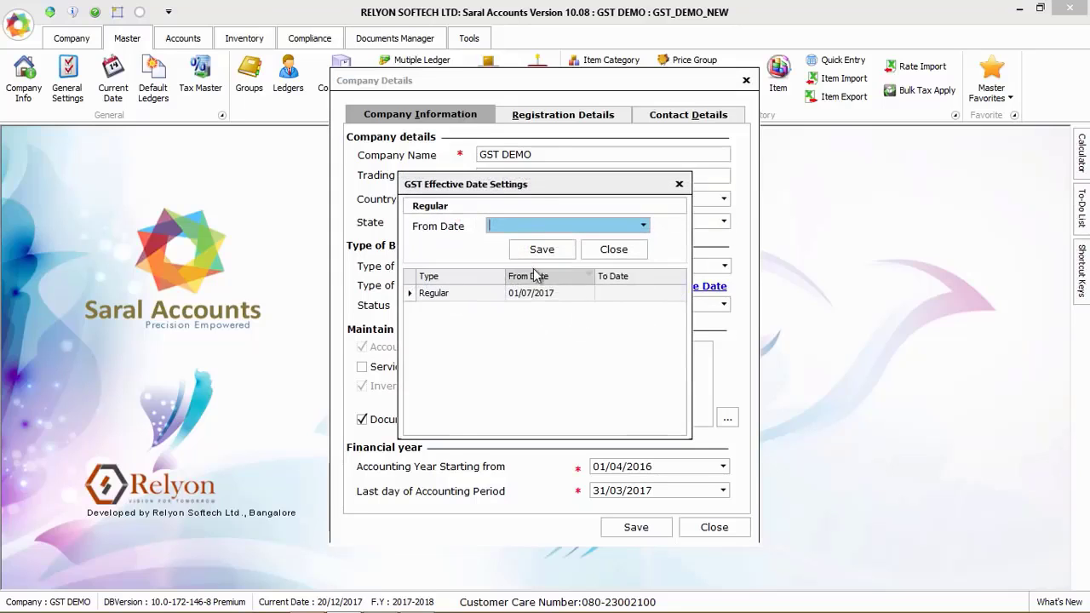
pyautogui.click(608, 253)
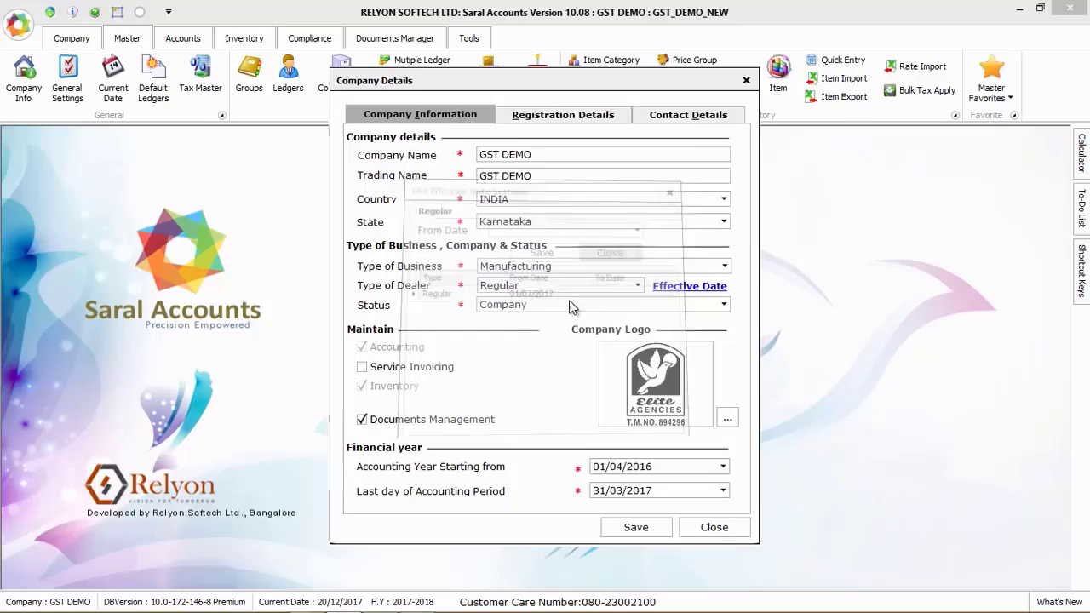
# Check the company's GST registration and contact details, and close the company details
pyautogui.click(561, 116)
pyautogui.moveTo(598, 219); pyautogui.dragTo(477, 217)
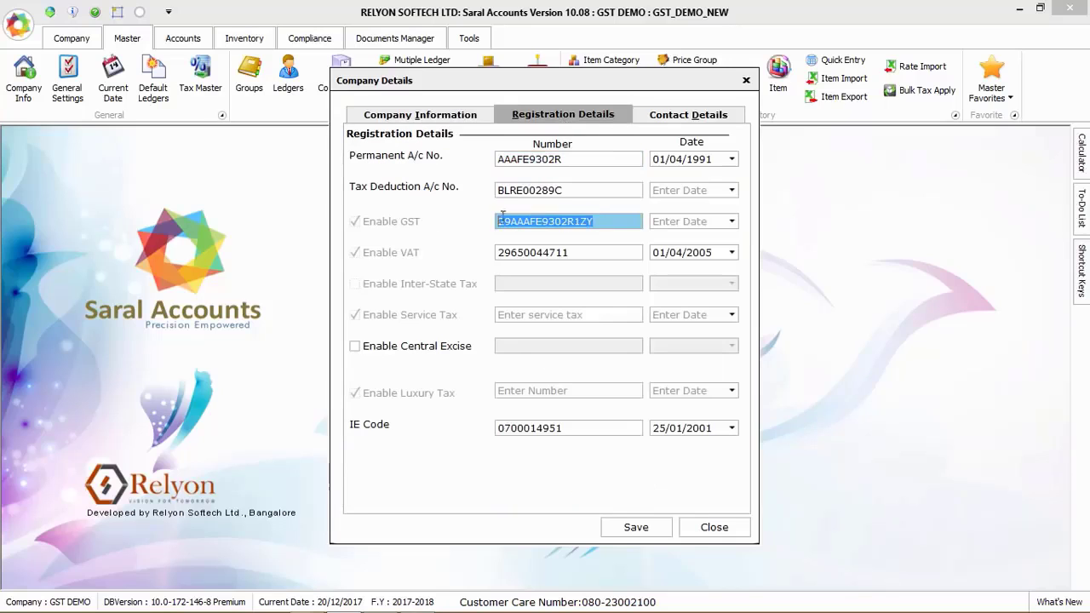
pyautogui.click(686, 114)
pyautogui.click(717, 531)
# Review the general settings for alerts, push e-mail/SMS and display/print formats, and close them without applying
pyautogui.click(68, 89)
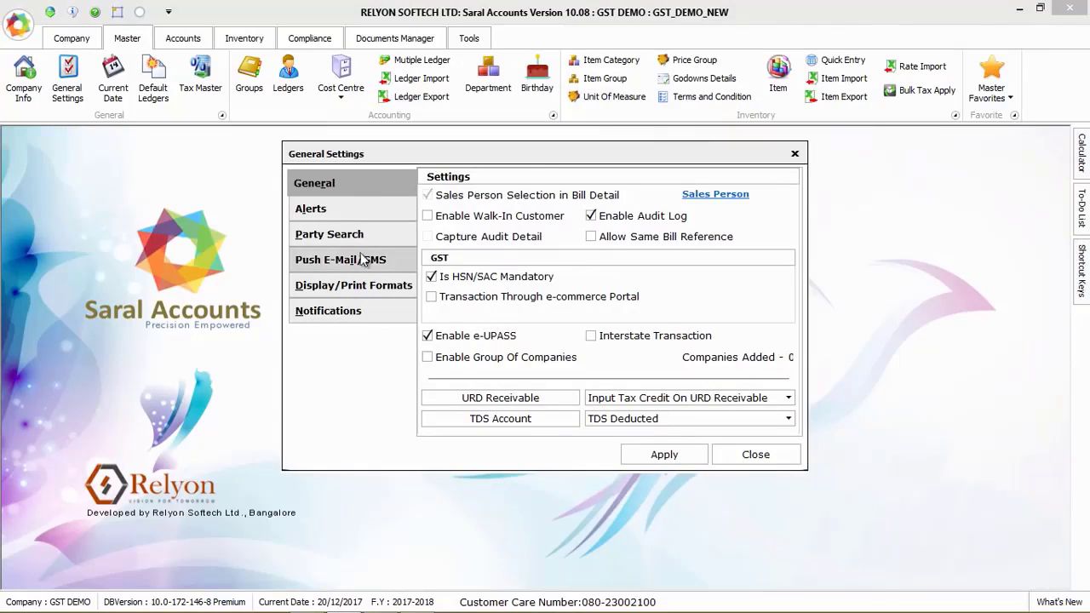
pyautogui.click(341, 213)
pyautogui.click(398, 264)
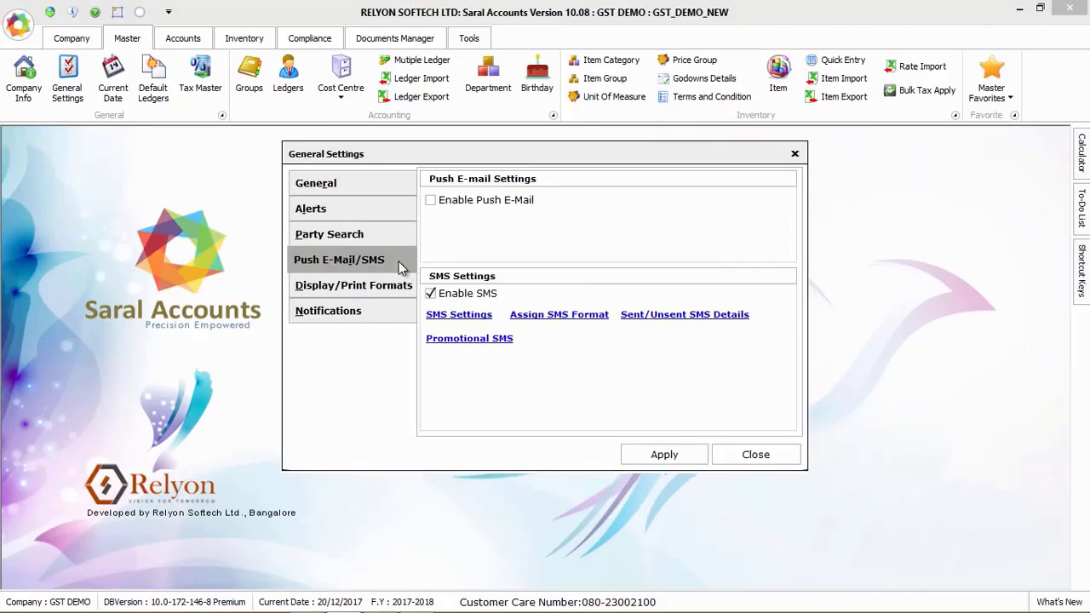
pyautogui.click(469, 203)
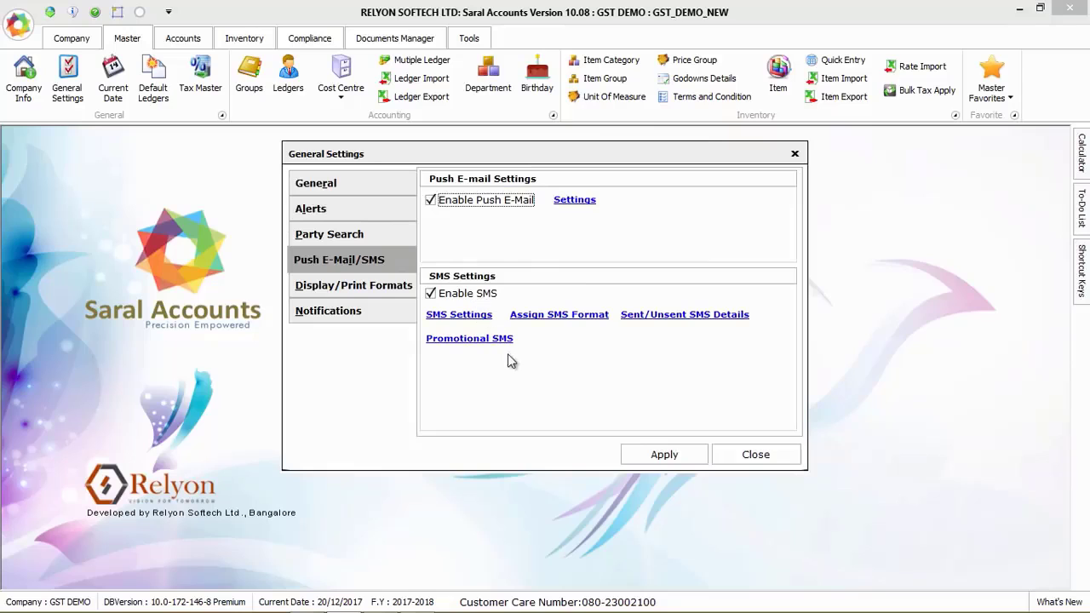
pyautogui.click(361, 284)
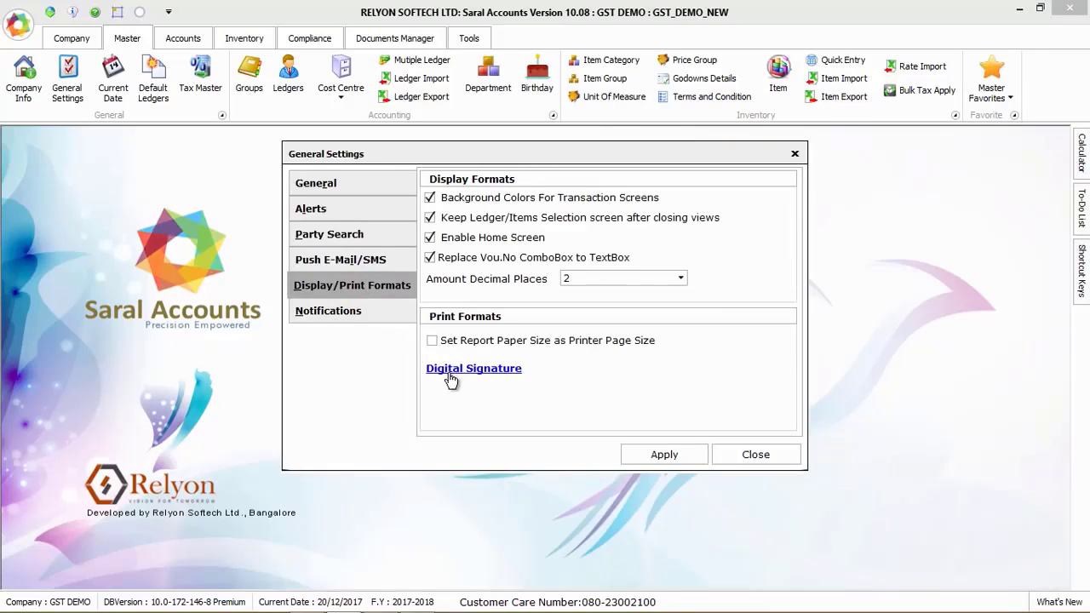
pyautogui.press('Escape')
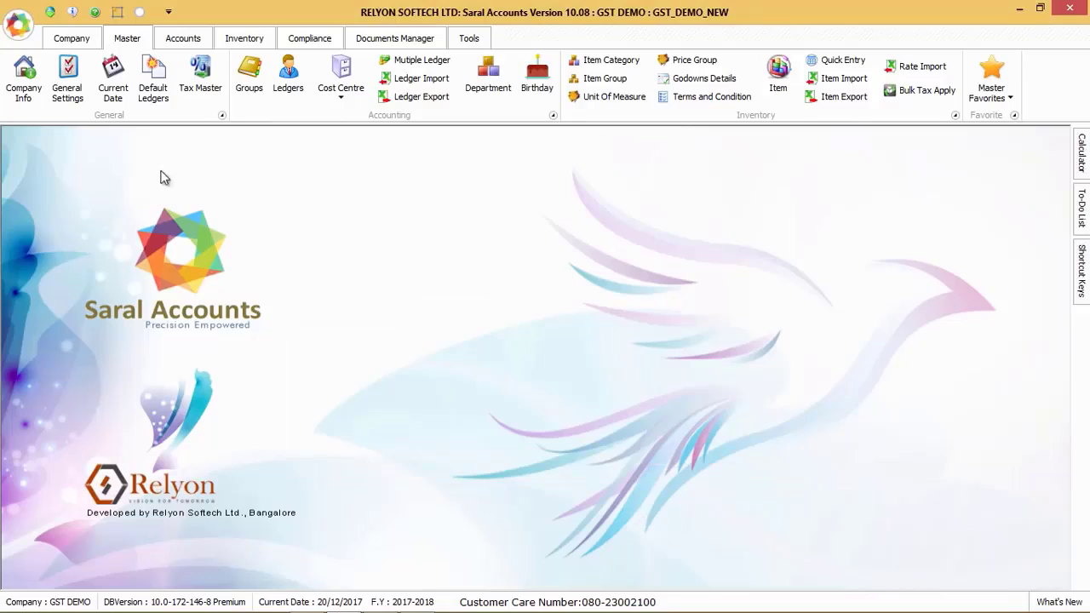
# Set the current financial year to 2017-2018
pyautogui.click(114, 78)
pyautogui.click(538, 266)
pyautogui.press('Return')
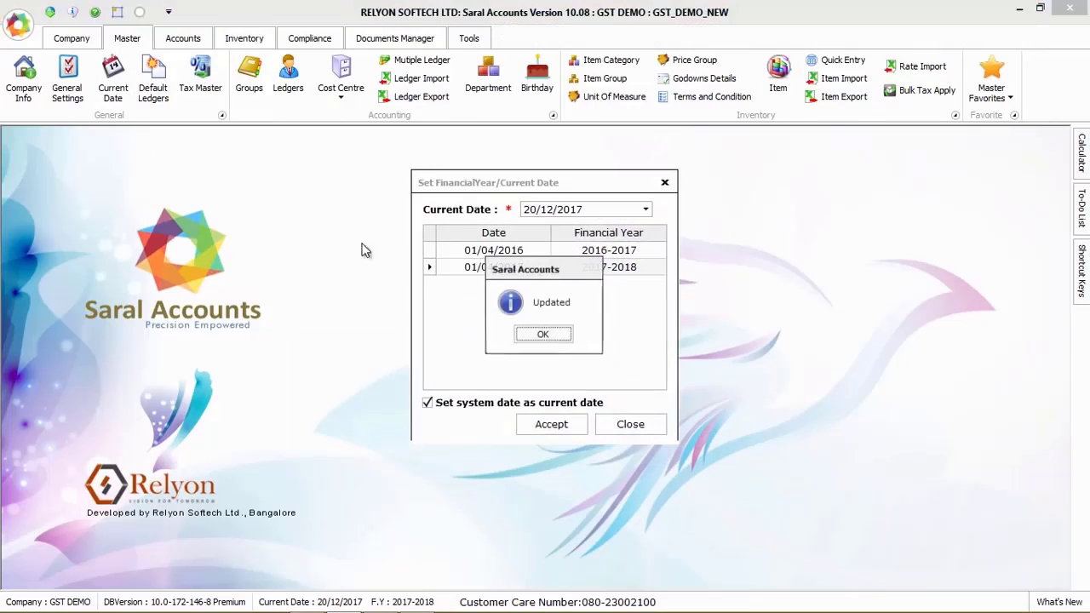
pyautogui.press('Return')
# Examine the GST tax ledgers available among the default ledgers, and close the list
pyautogui.click(153, 80)
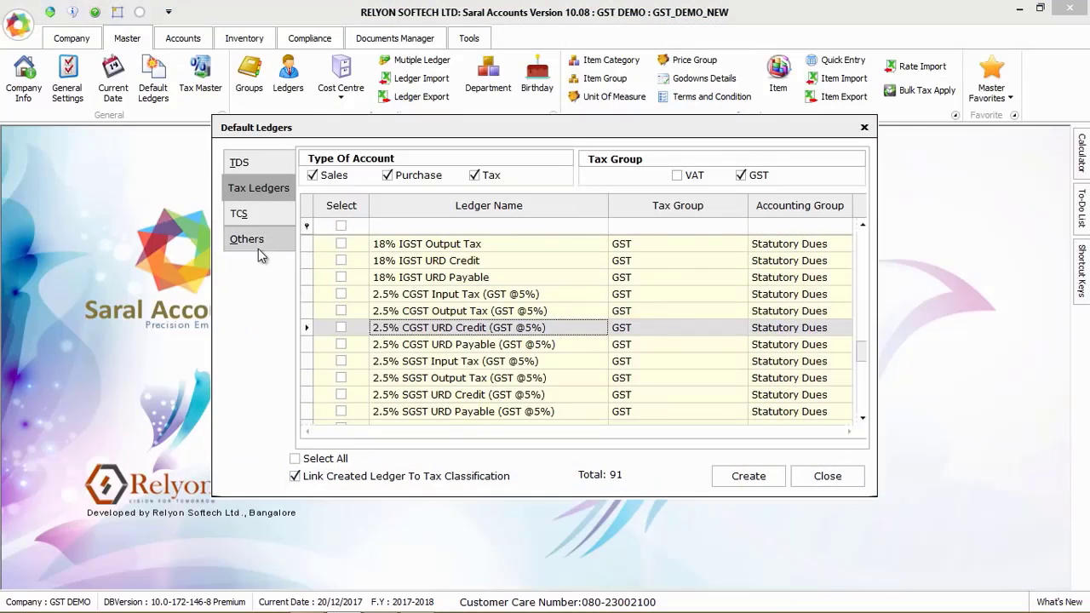
pyautogui.click(824, 477)
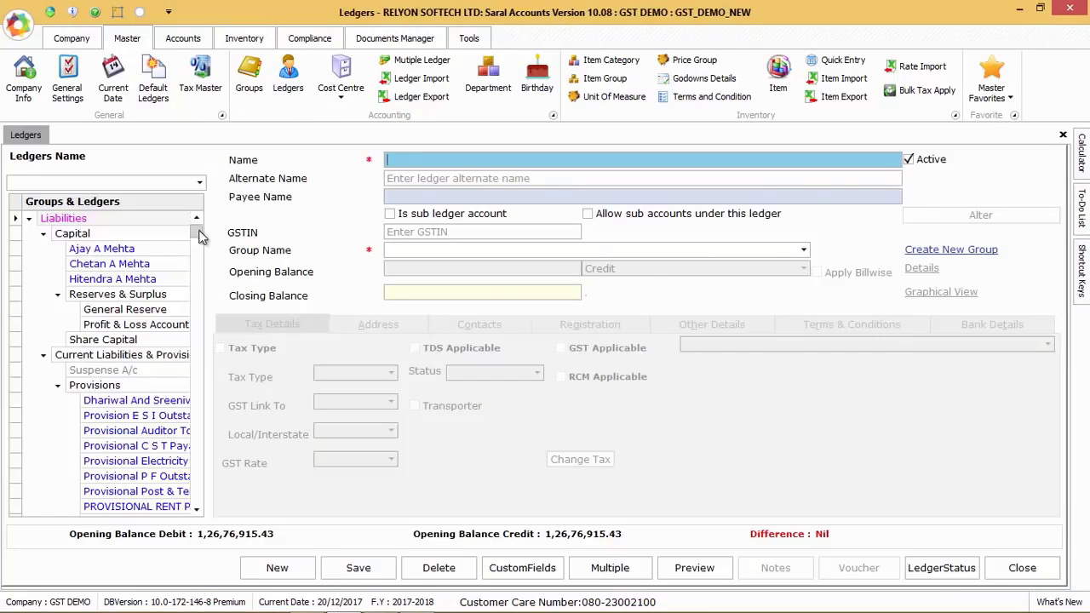
# Open the Devendra Paper Agencies Bangalore ledger and view its address and contact details
pyautogui.moveTo(199, 231); pyautogui.dragTo(199, 261)
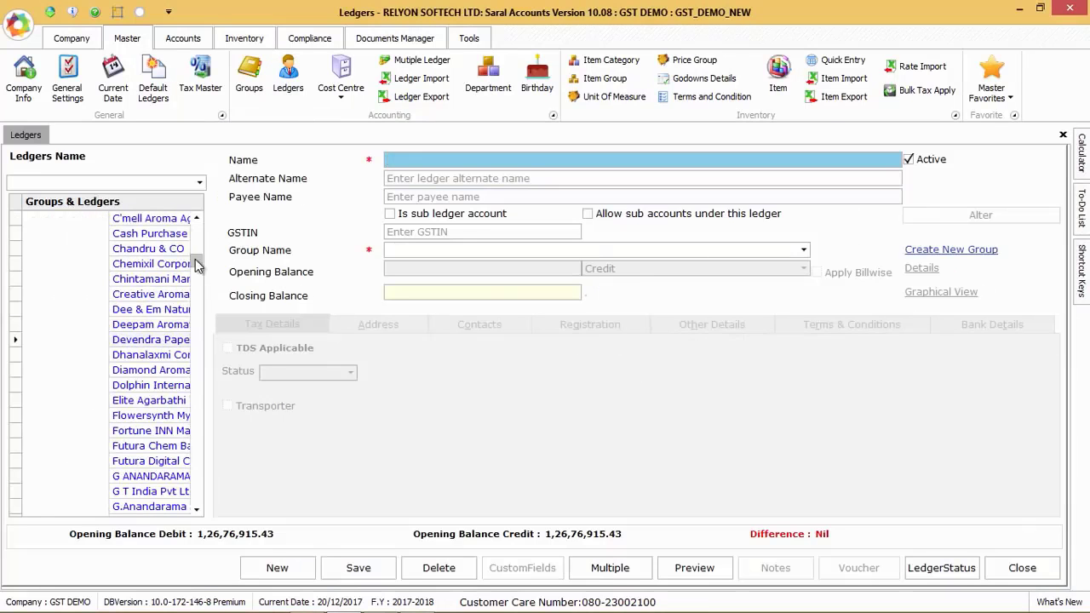
pyautogui.click(159, 340)
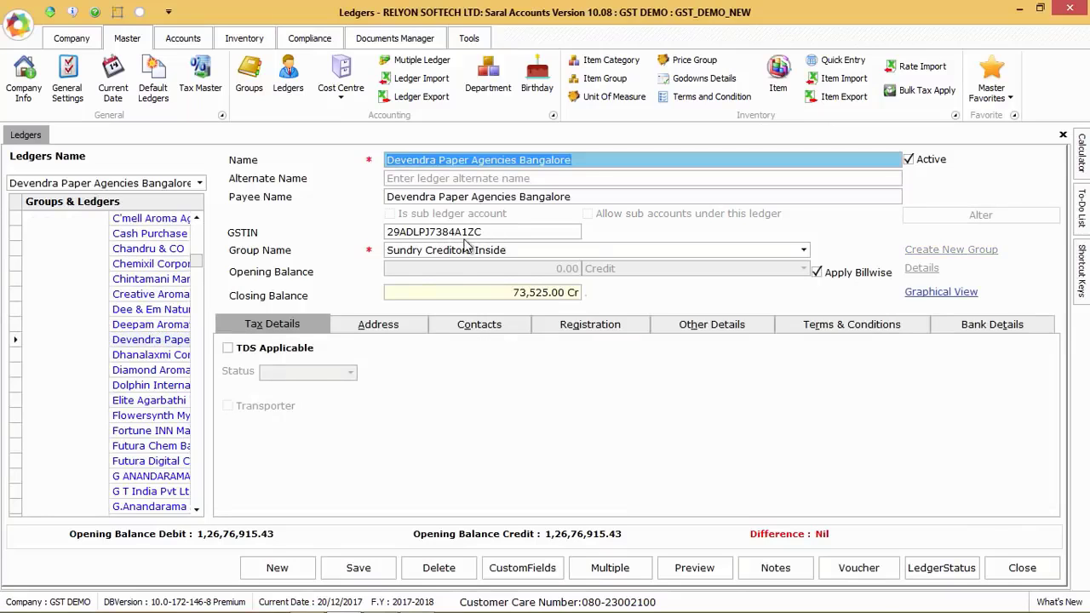
pyautogui.click(381, 325)
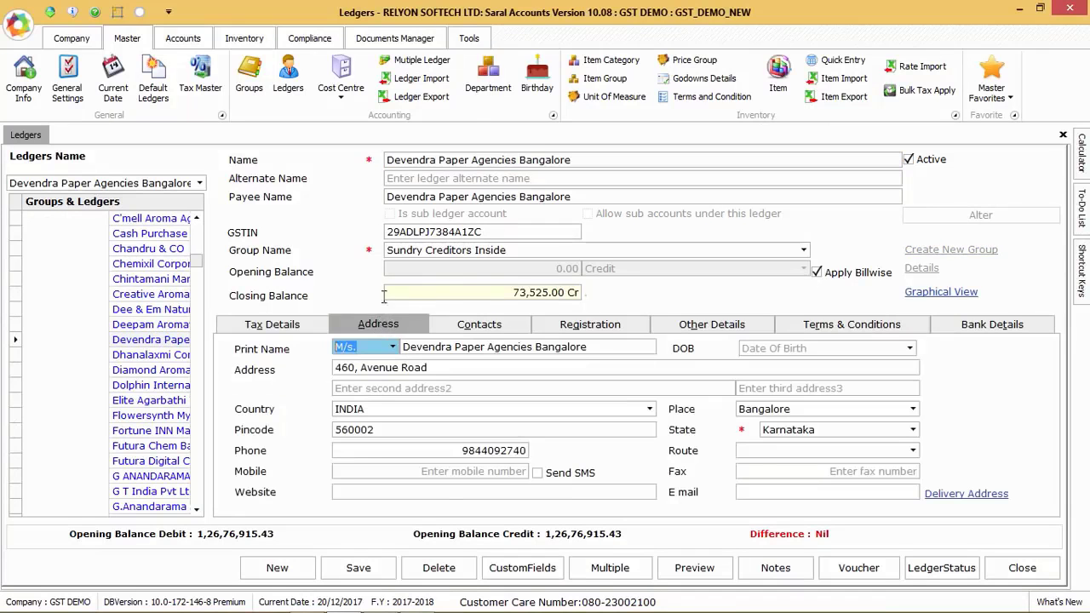
pyautogui.click(493, 334)
# Set the customer/supplier type in the ledger's registration details to Regular
pyautogui.click(589, 337)
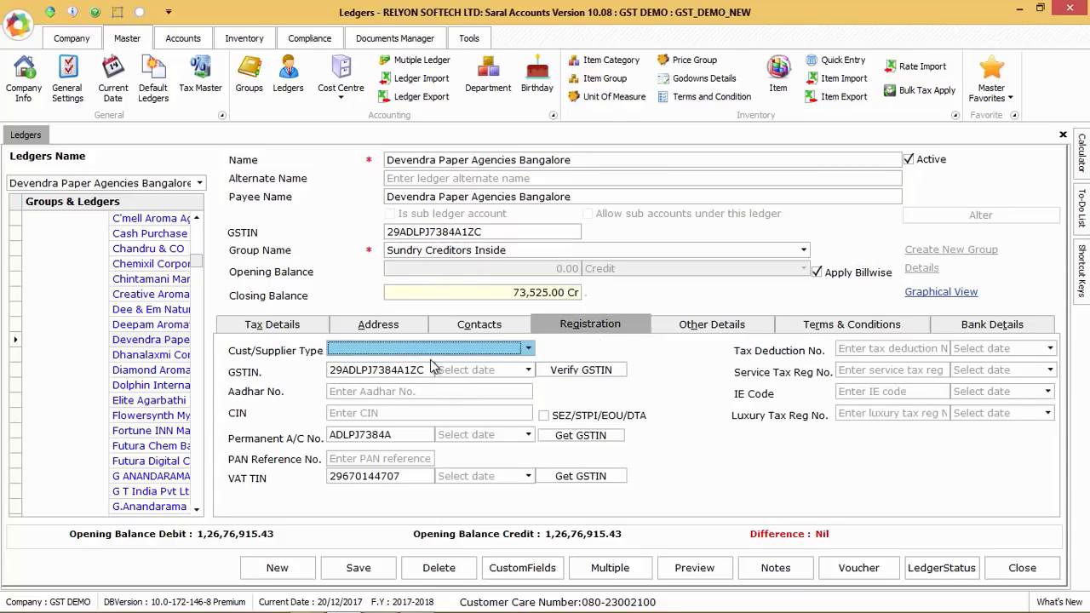
pyautogui.click(417, 351)
pyautogui.click(407, 366)
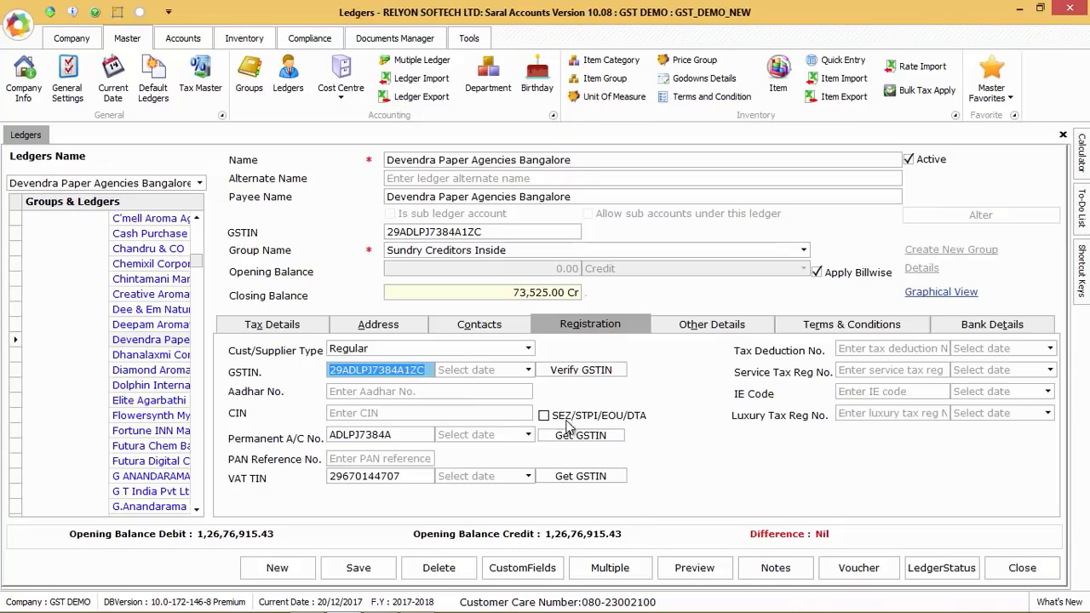
# Review the ledger's credit settings, sales person and price group choices, terms and conditions, and bank details
pyautogui.click(711, 327)
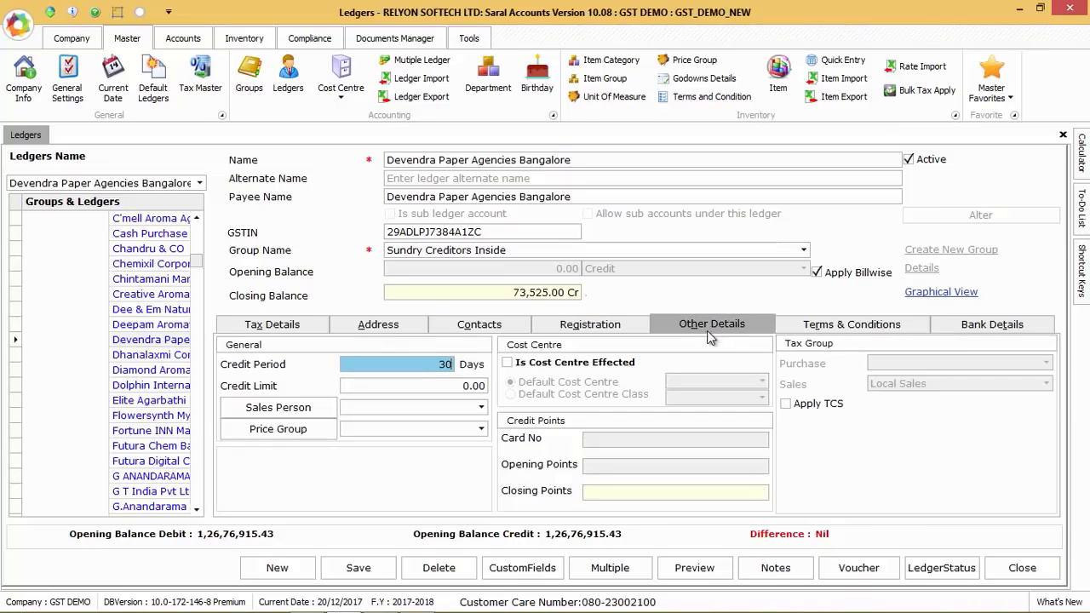
pyautogui.press('Return')
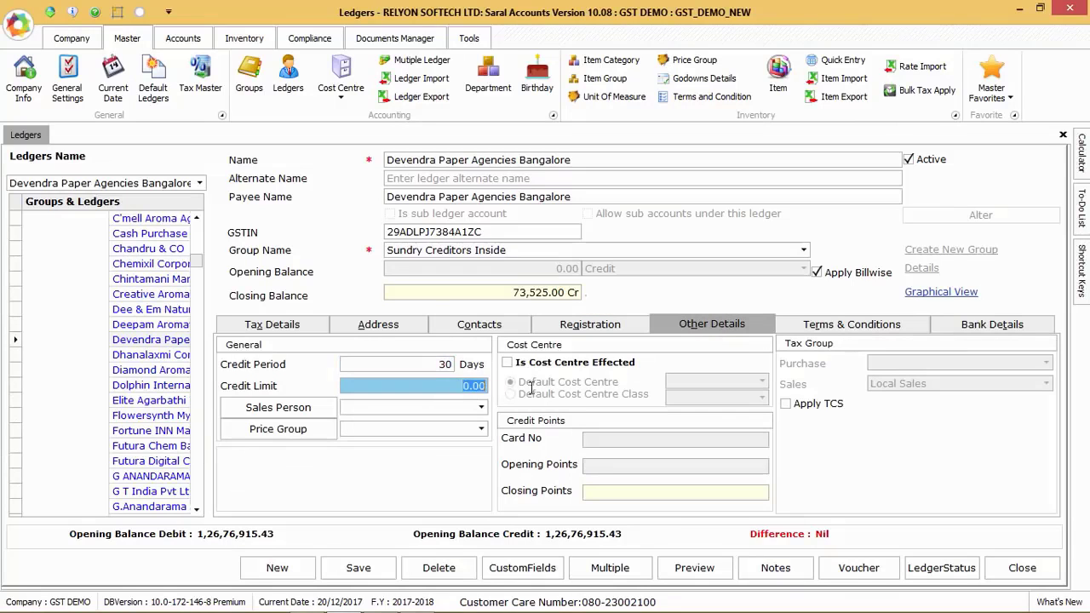
pyautogui.click(479, 409)
pyautogui.click(479, 410)
pyautogui.click(457, 431)
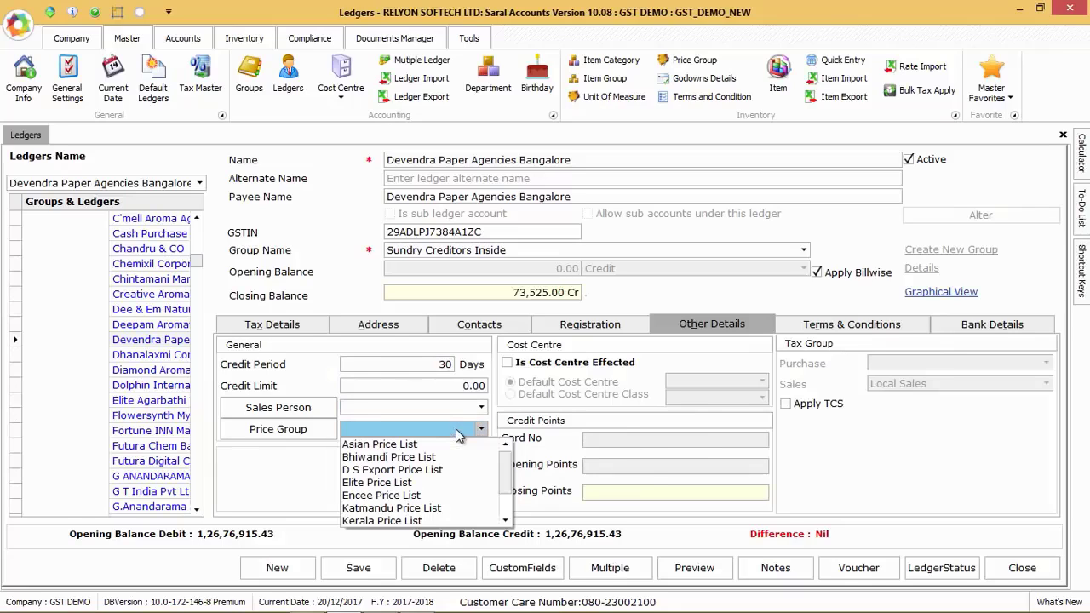
pyautogui.click(481, 429)
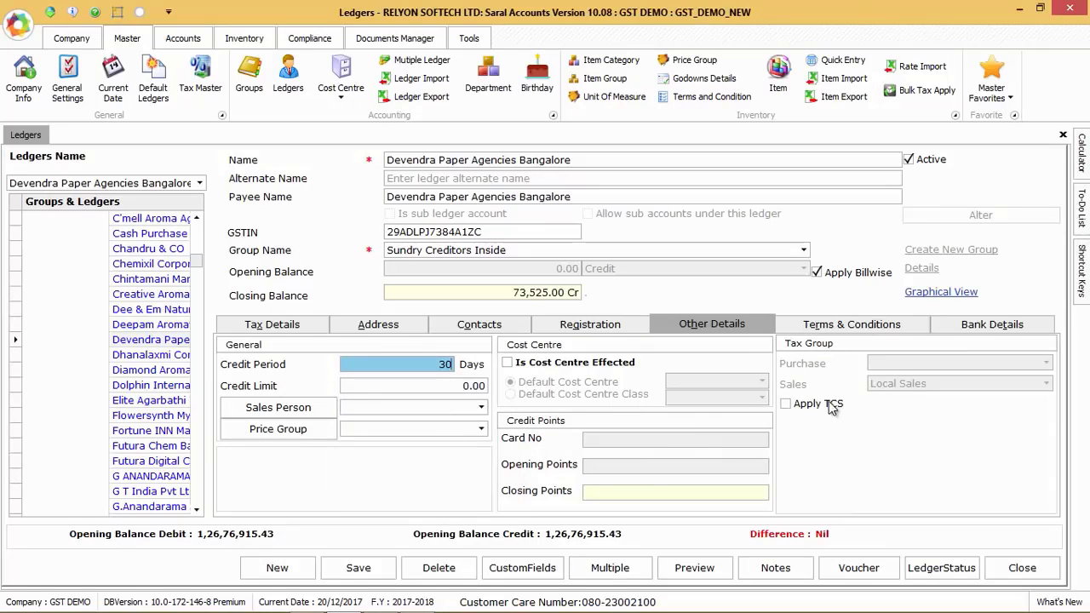
pyautogui.click(828, 331)
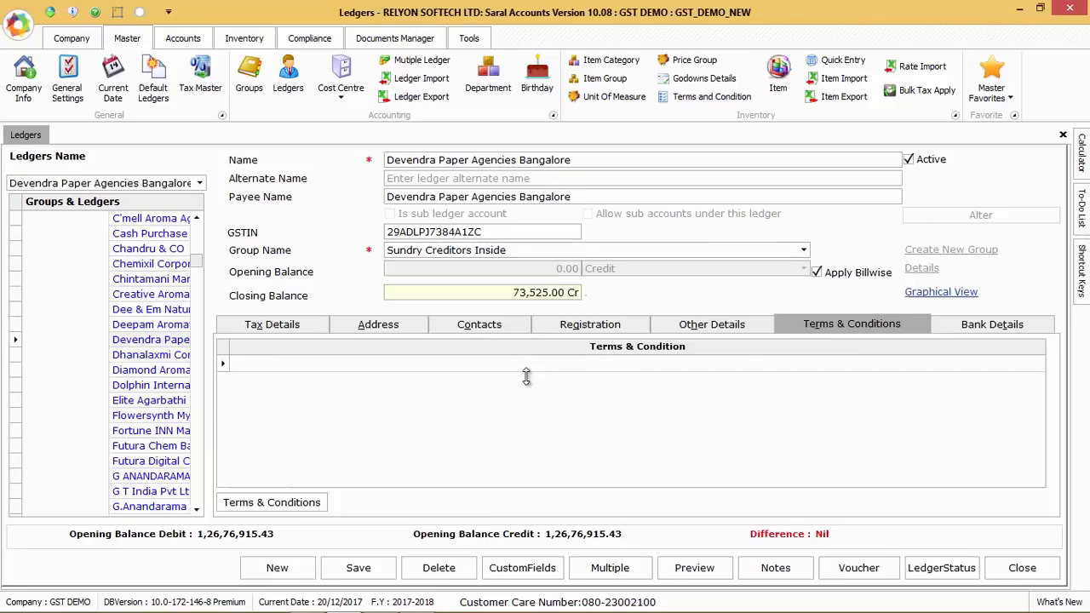
pyautogui.click(986, 329)
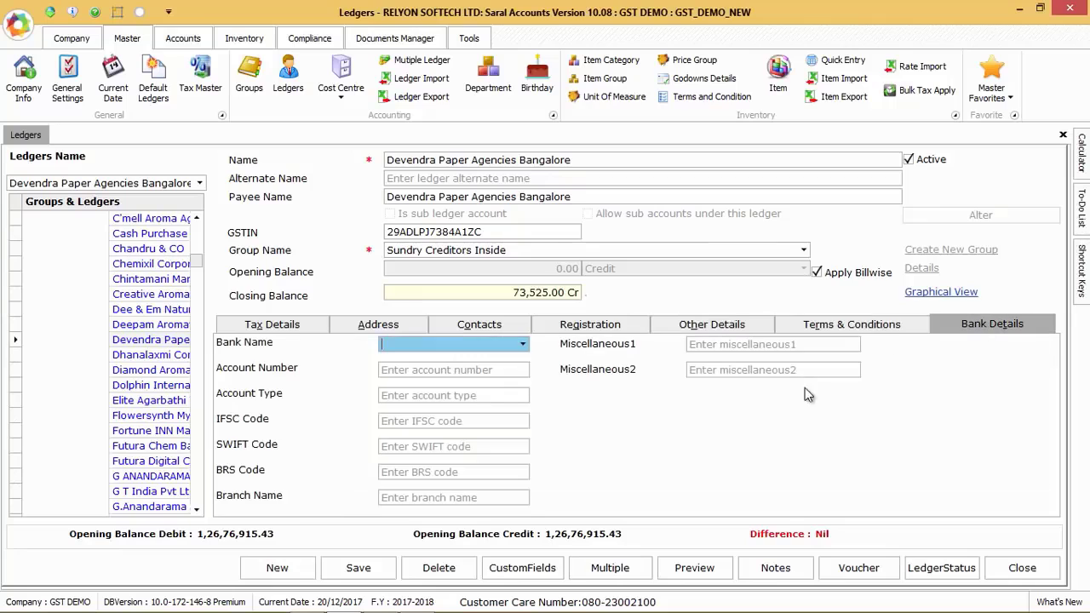
# Open the item 1/4 Long Gold Box in the item master and view its stock type options
pyautogui.click(781, 81)
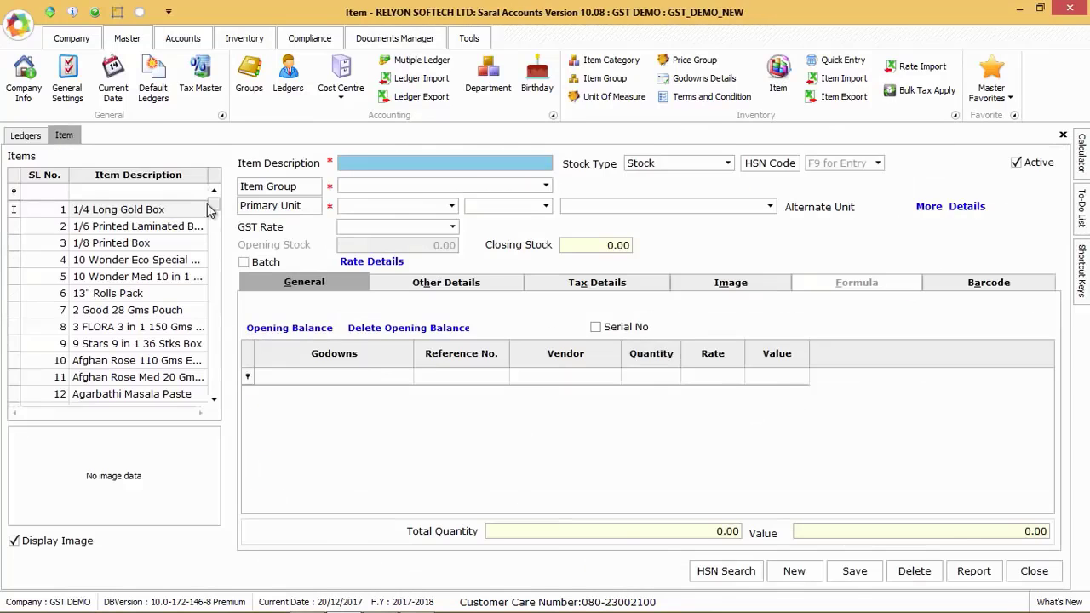
pyautogui.click(143, 211)
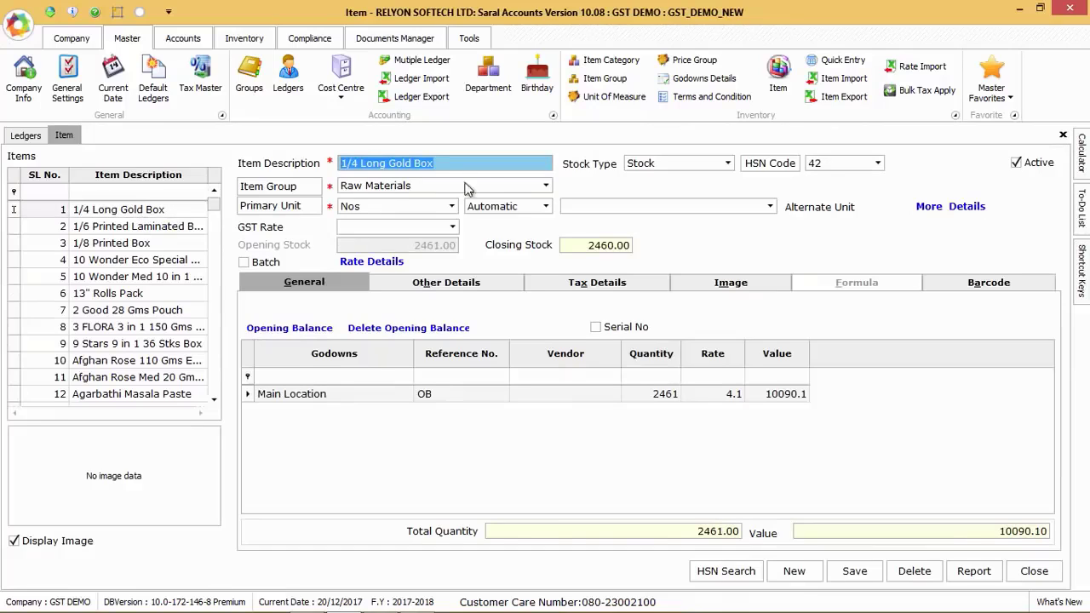
pyautogui.click(688, 166)
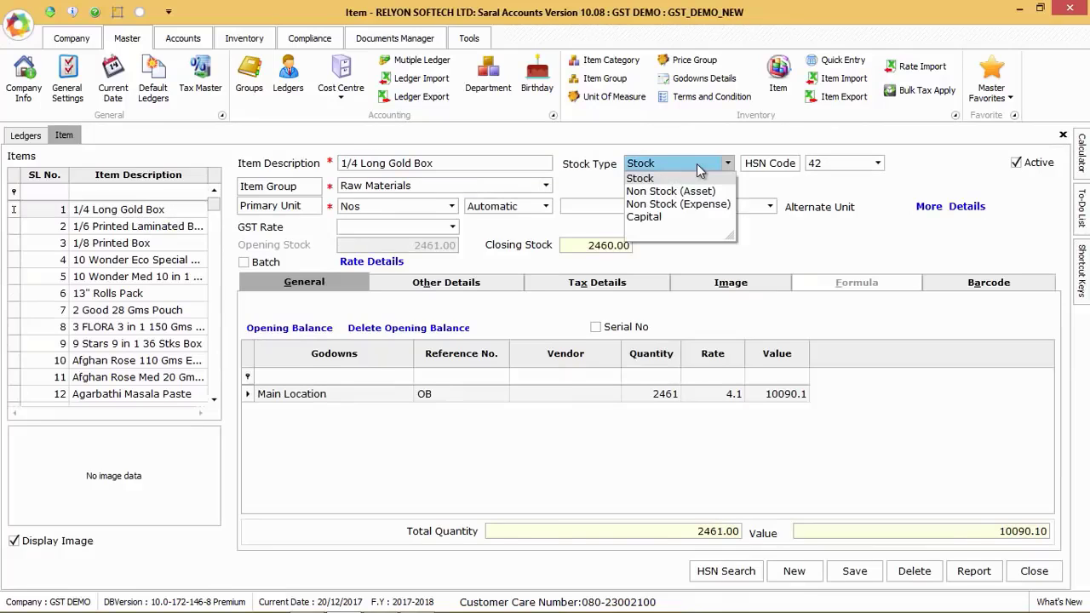
pyautogui.click(700, 170)
# Look up HSN code 42 in the HSN master and close it
pyautogui.click(876, 164)
pyautogui.click(866, 168)
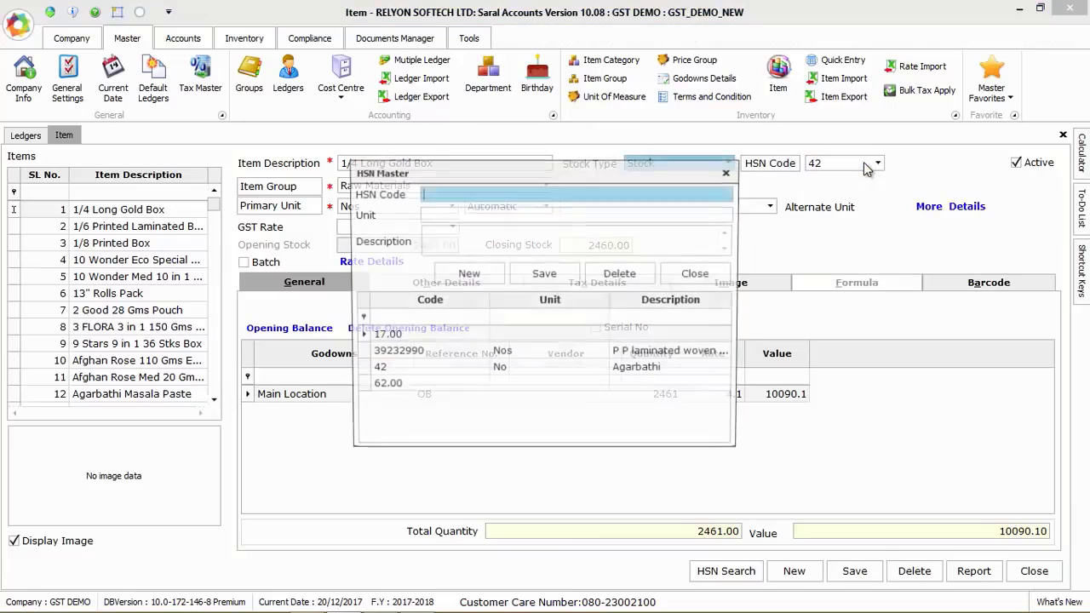
pyautogui.click(406, 372)
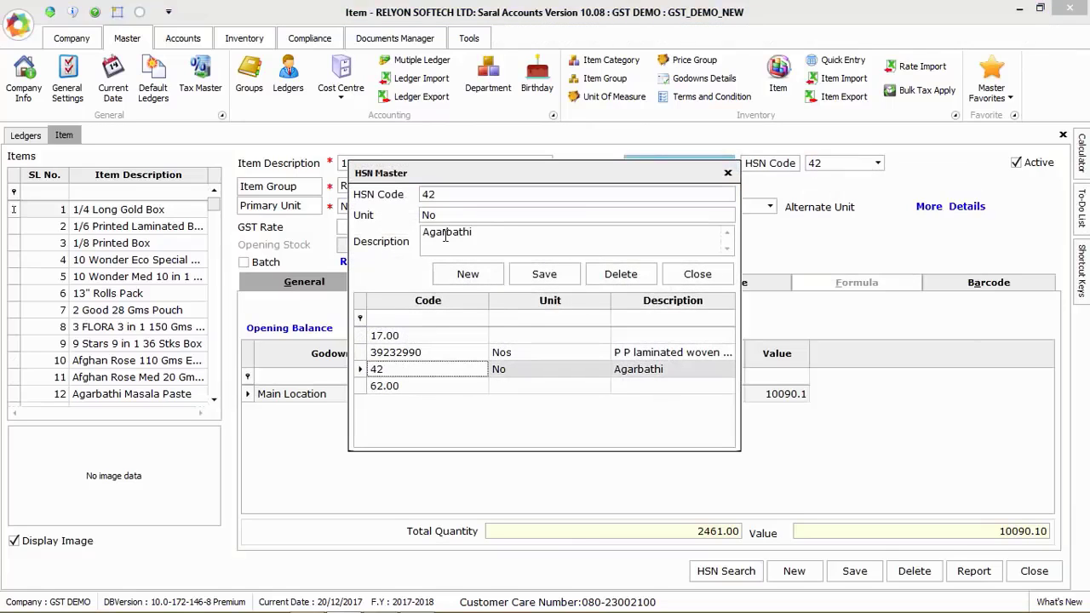
pyautogui.click(690, 275)
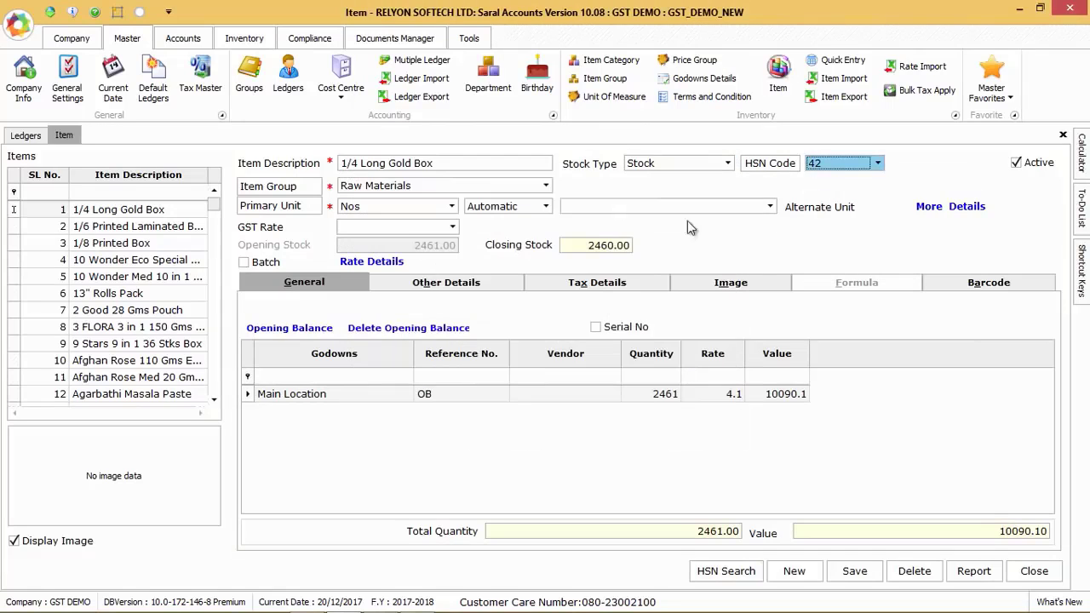
# Check the item's group and primary unit, and view the Box entry among the units of measure
pyautogui.click(411, 188)
pyautogui.press('Tab')
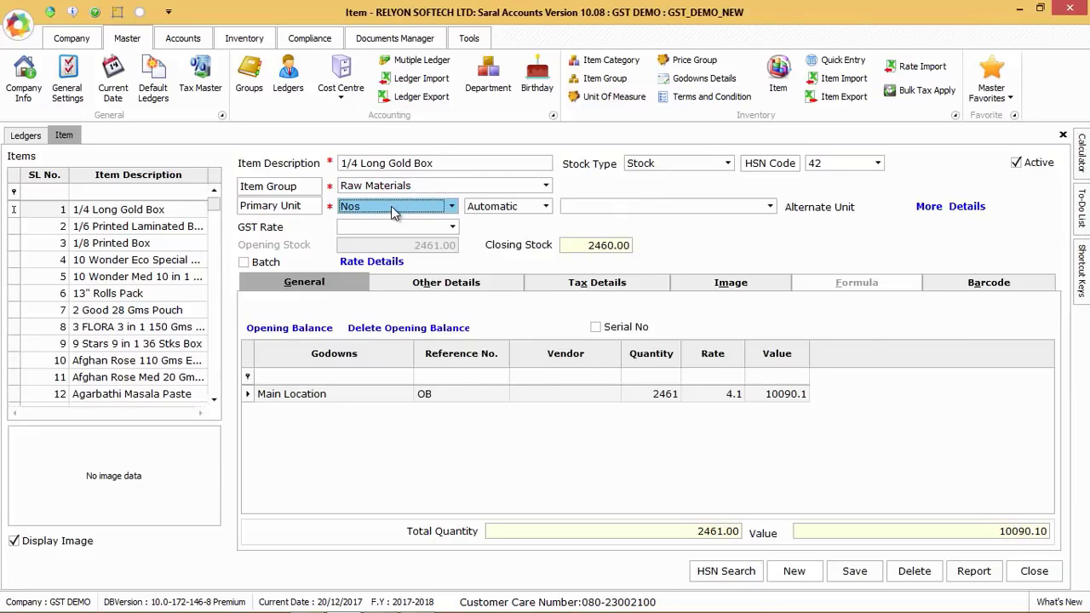
pyautogui.click(391, 206)
pyautogui.click(391, 206)
pyautogui.click(306, 207)
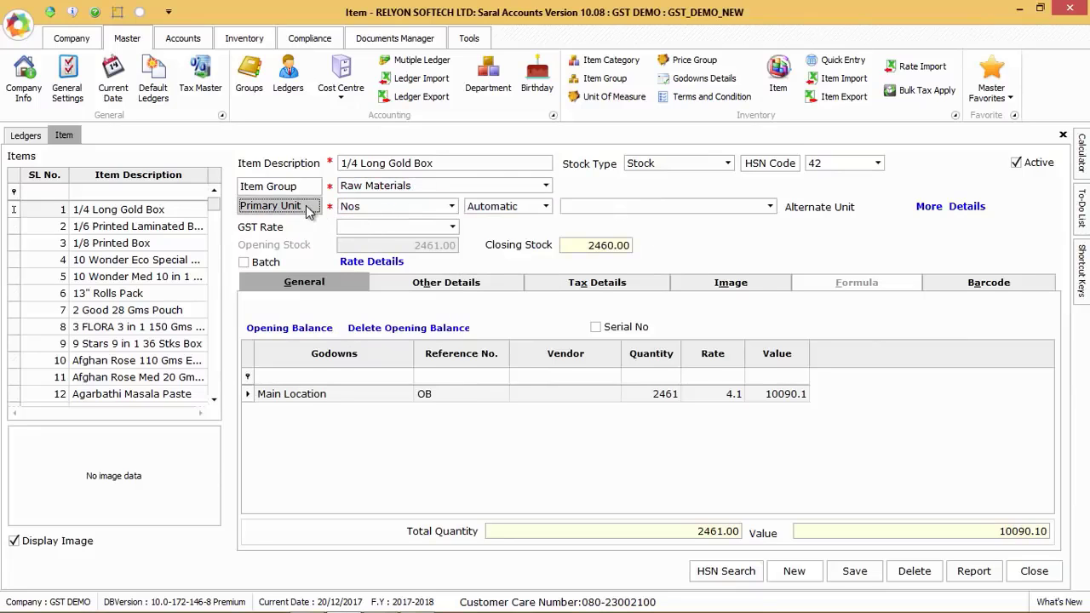
pyautogui.click(457, 351)
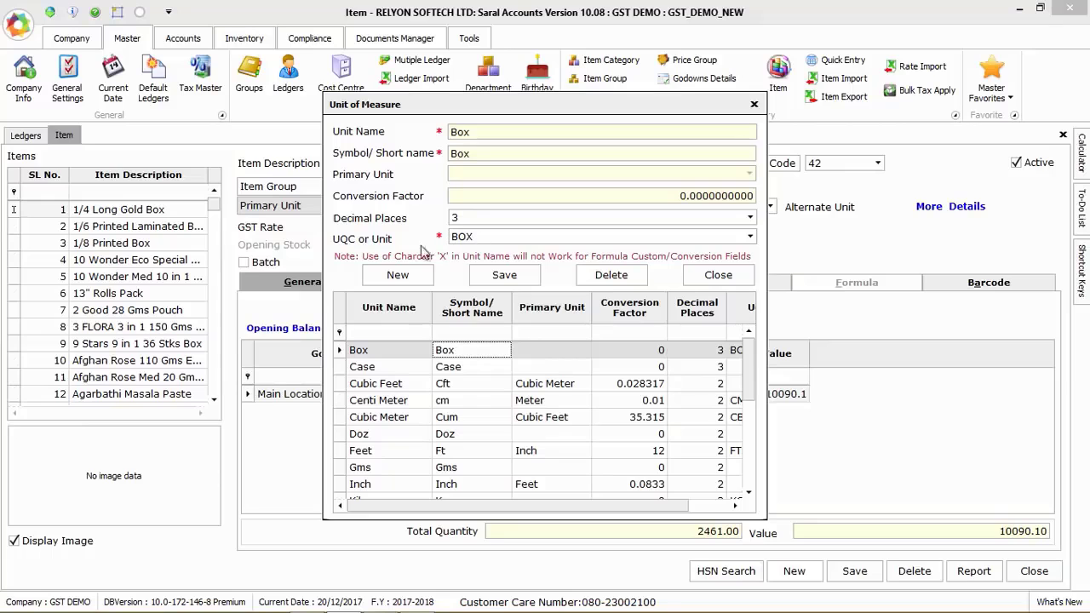
pyautogui.click(719, 275)
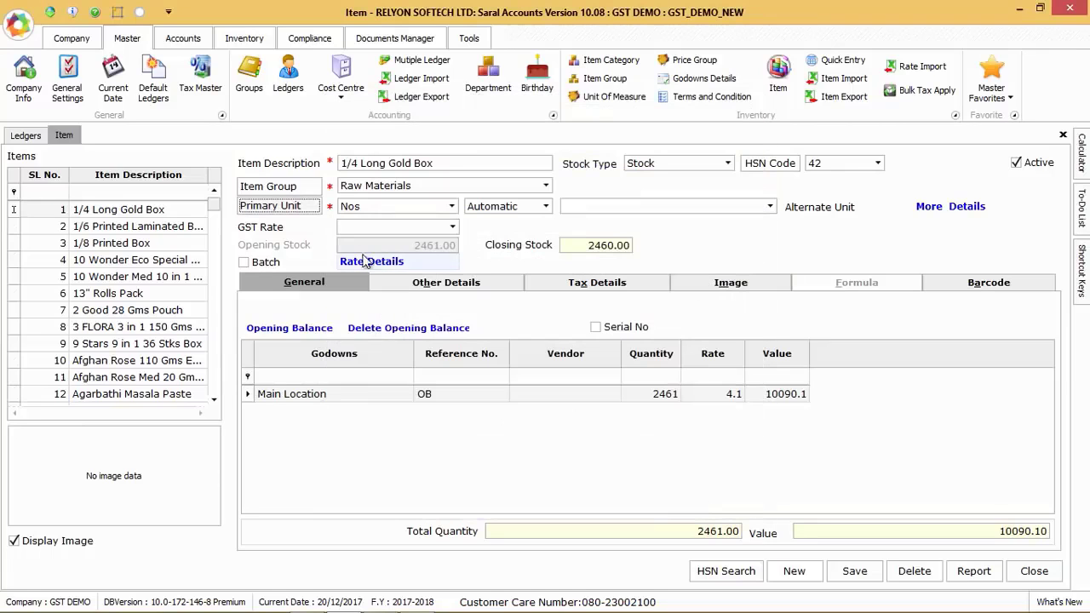
# In the rate details of 1/4 Long Gold Box, set the purchase rate type to Basic Rate and the purchase rate to 255
pyautogui.click(373, 264)
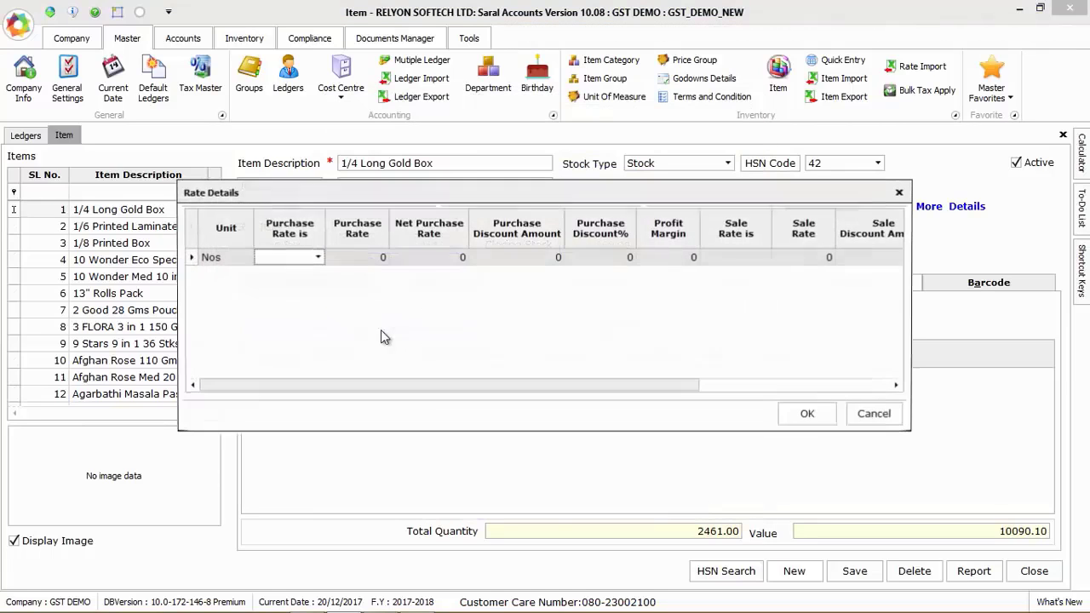
pyautogui.click(317, 257)
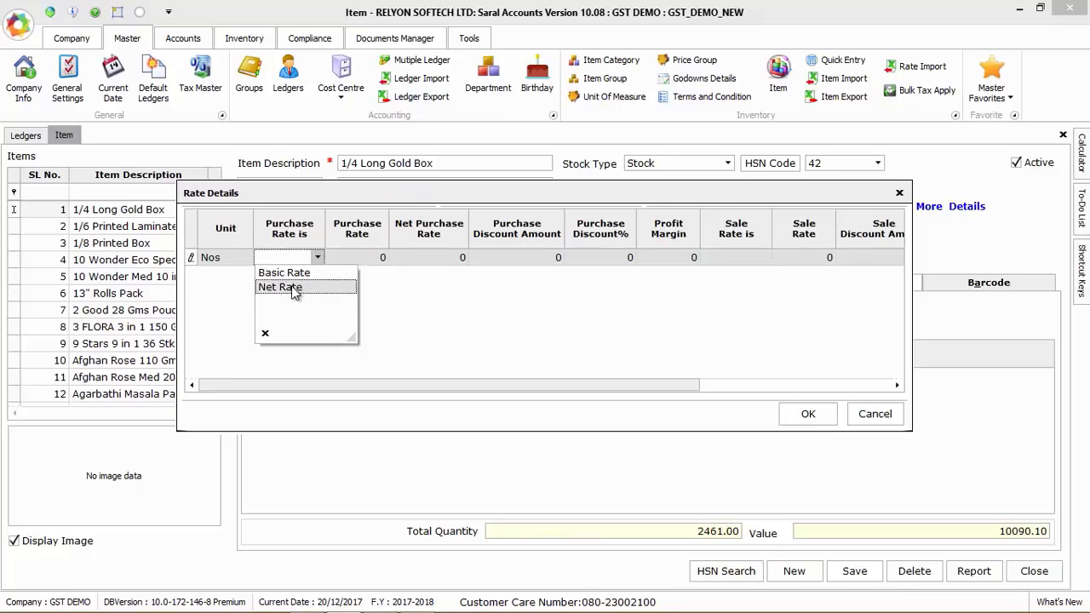
pyautogui.click(286, 273)
pyautogui.click(365, 257)
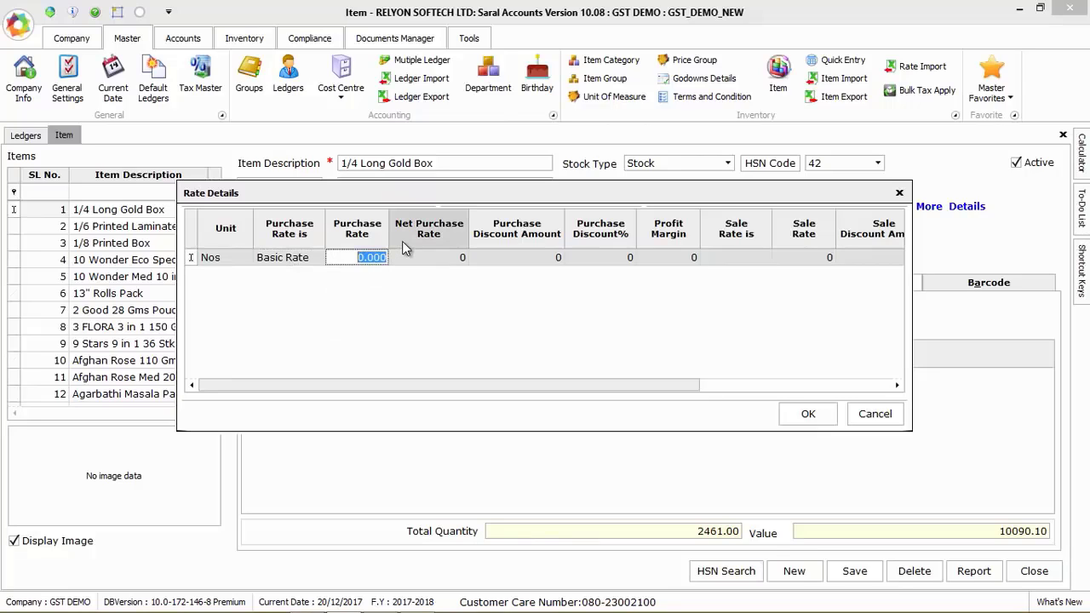
pyautogui.write('255')
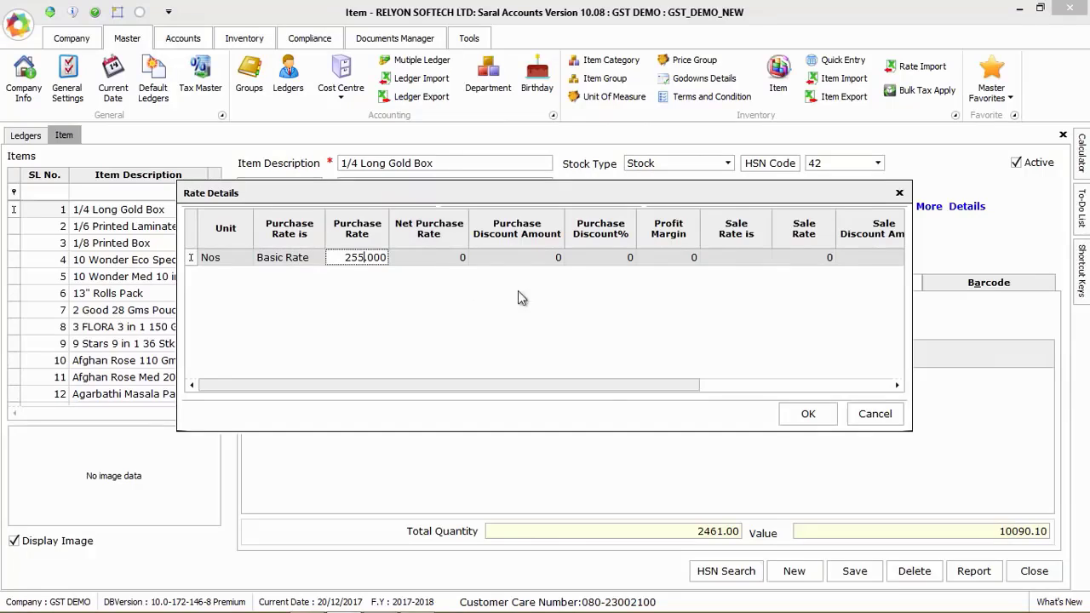
# Set the profit margin to 2 and the sale rate type to Basic Rate, and confirm the rate details
pyautogui.moveTo(589, 384); pyautogui.dragTo(704, 362)
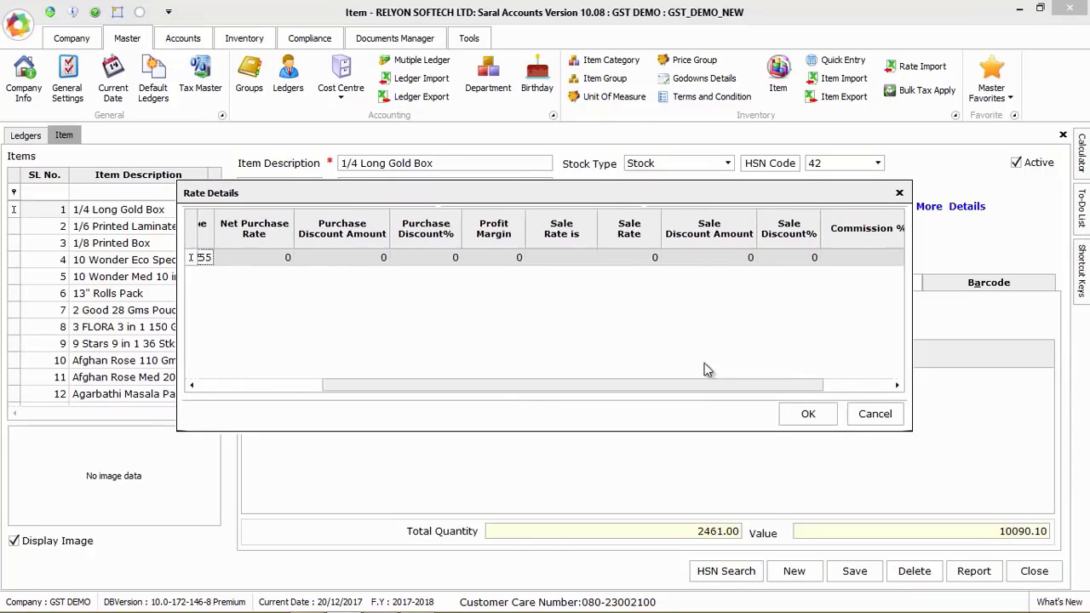
pyautogui.click(510, 257)
pyautogui.write('2')
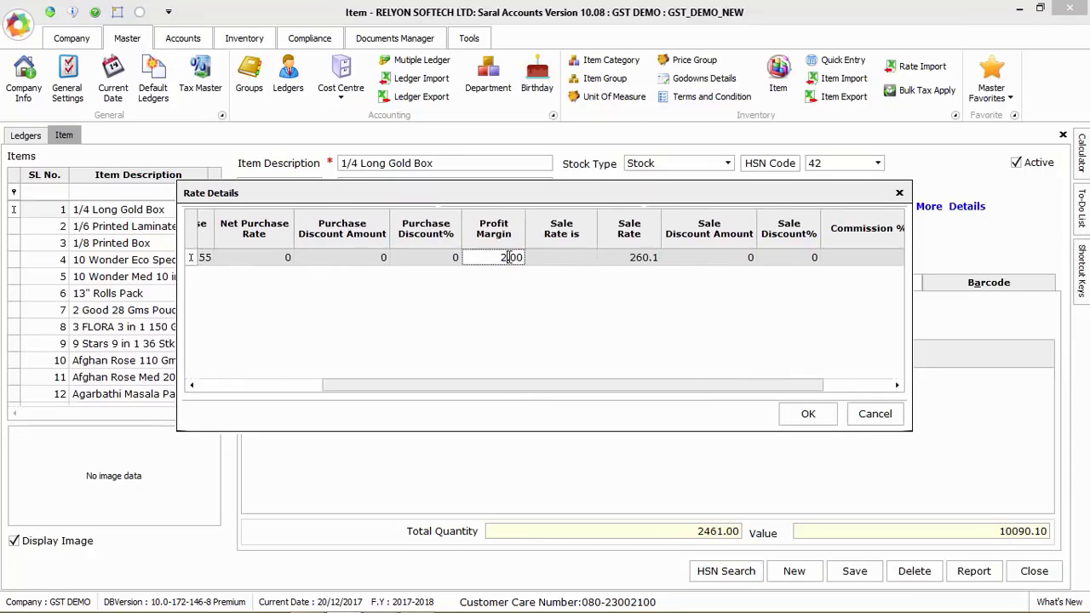
pyautogui.click(583, 257)
pyautogui.click(560, 274)
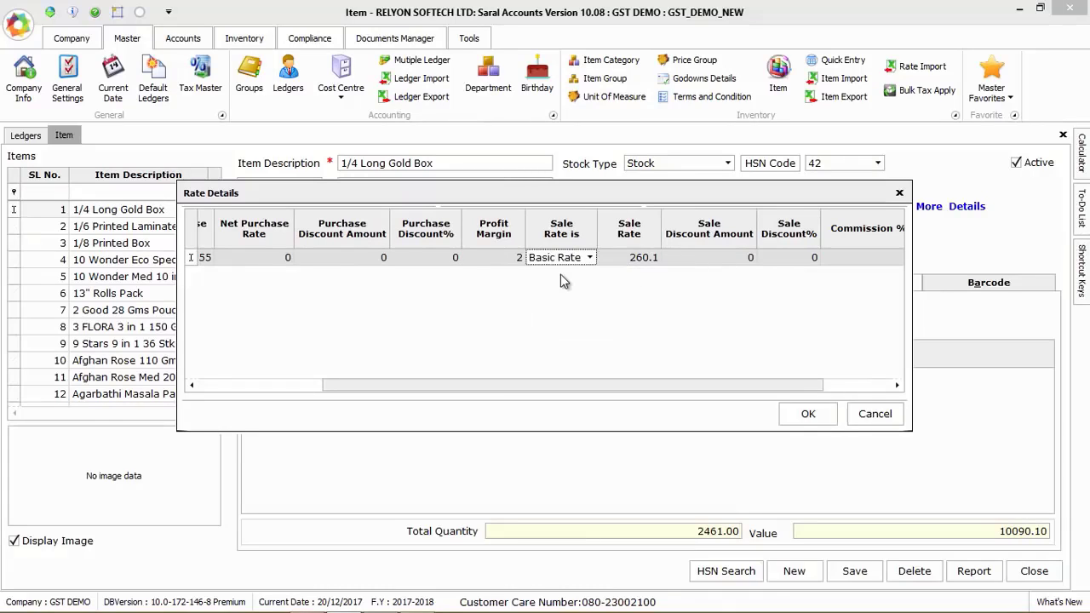
pyautogui.moveTo(722, 376); pyautogui.dragTo(801, 384)
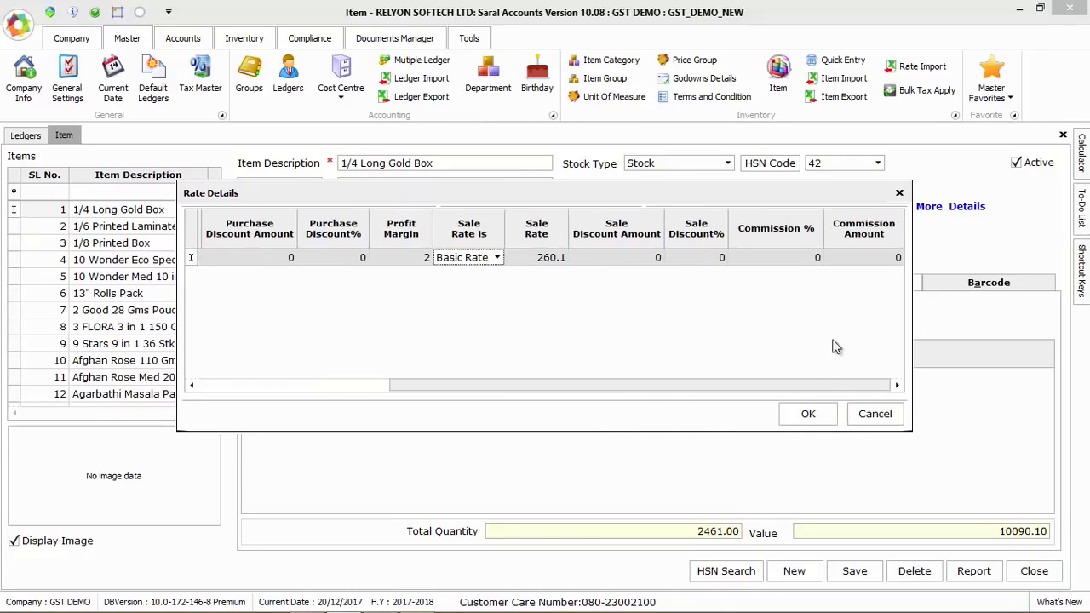
pyautogui.click(807, 415)
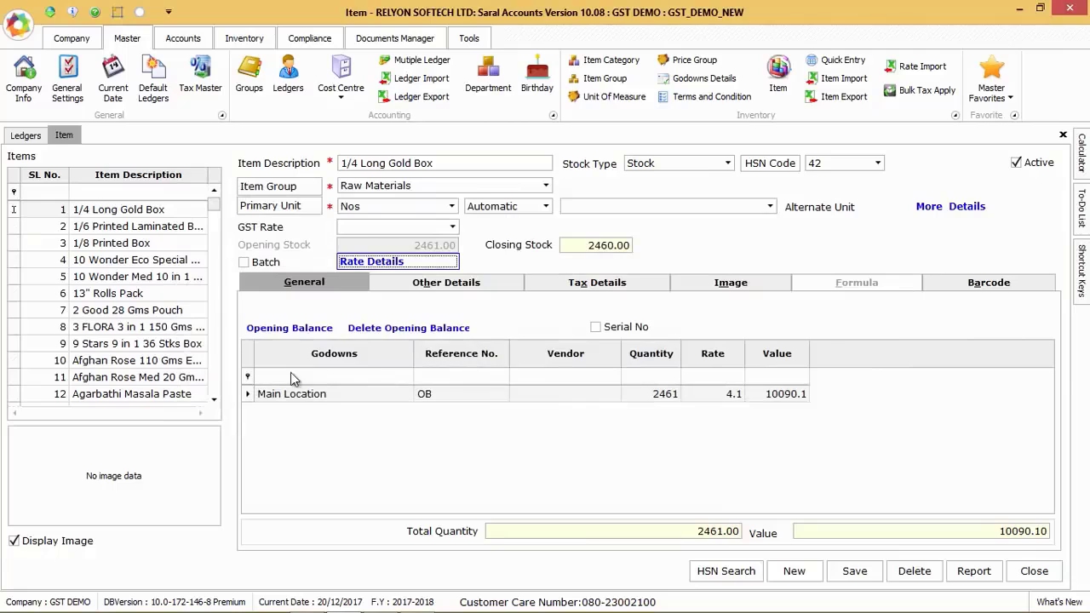
# Review the item's additional details and search the HSN/SAC goods list by code 49, closing the search after browsing it
pyautogui.click(442, 281)
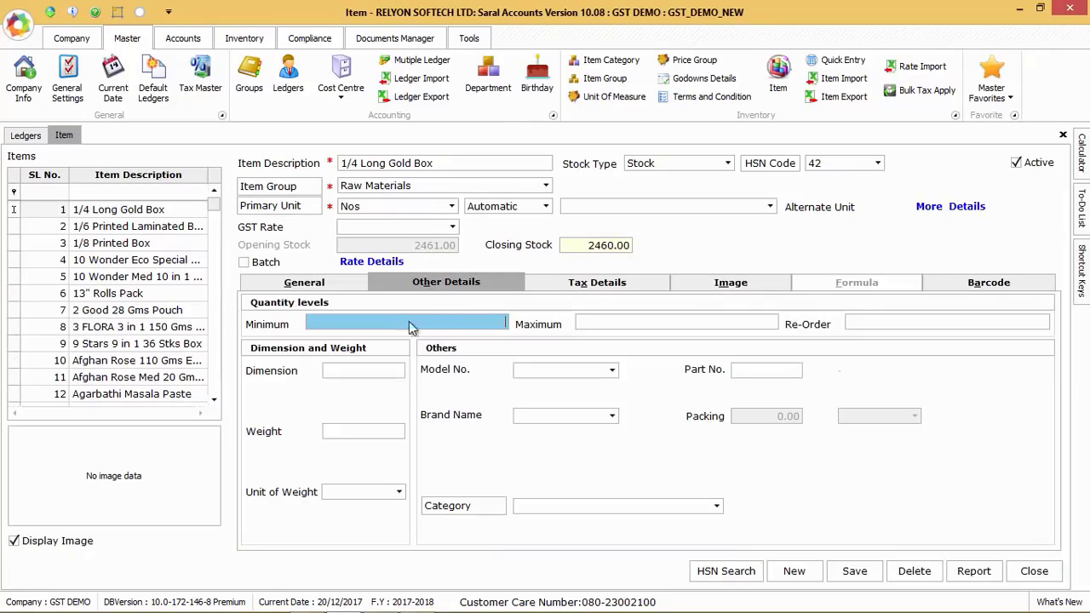
pyautogui.click(726, 570)
pyautogui.click(469, 314)
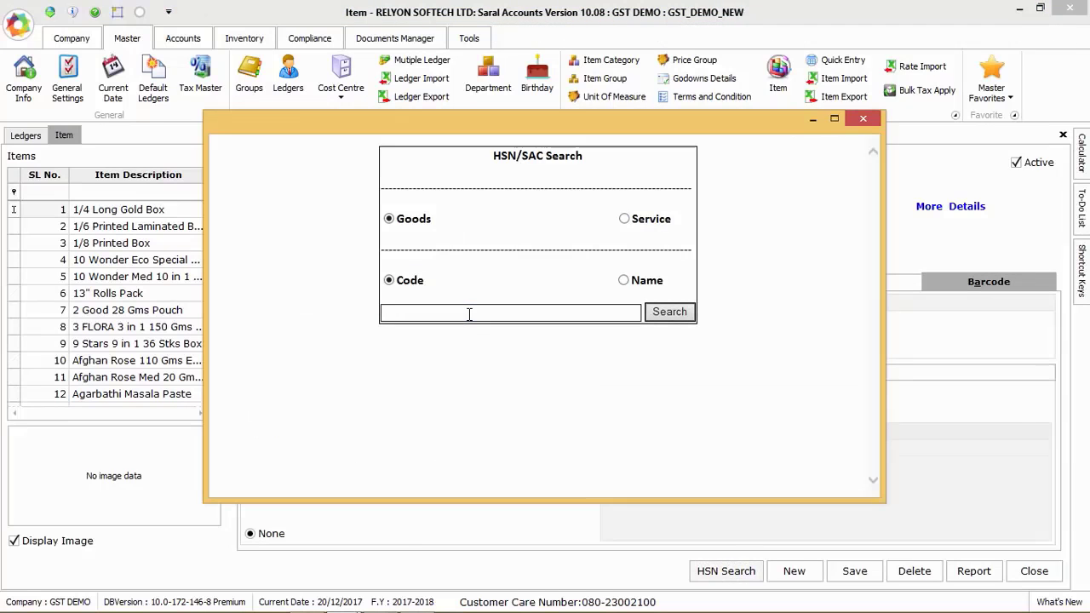
pyautogui.press('Return')
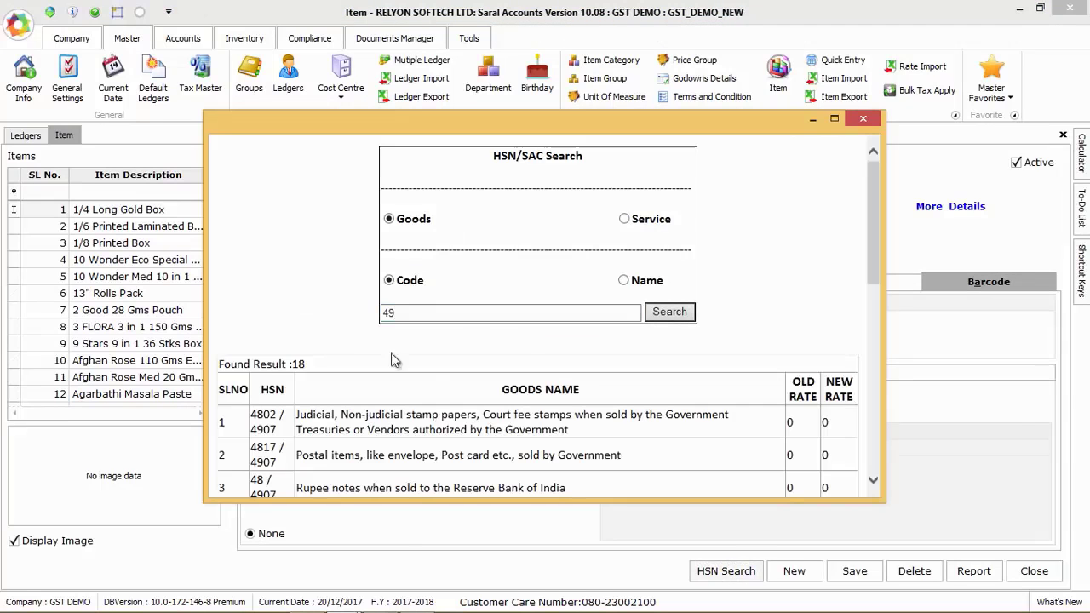
pyautogui.scroll(-3, 498, 388)
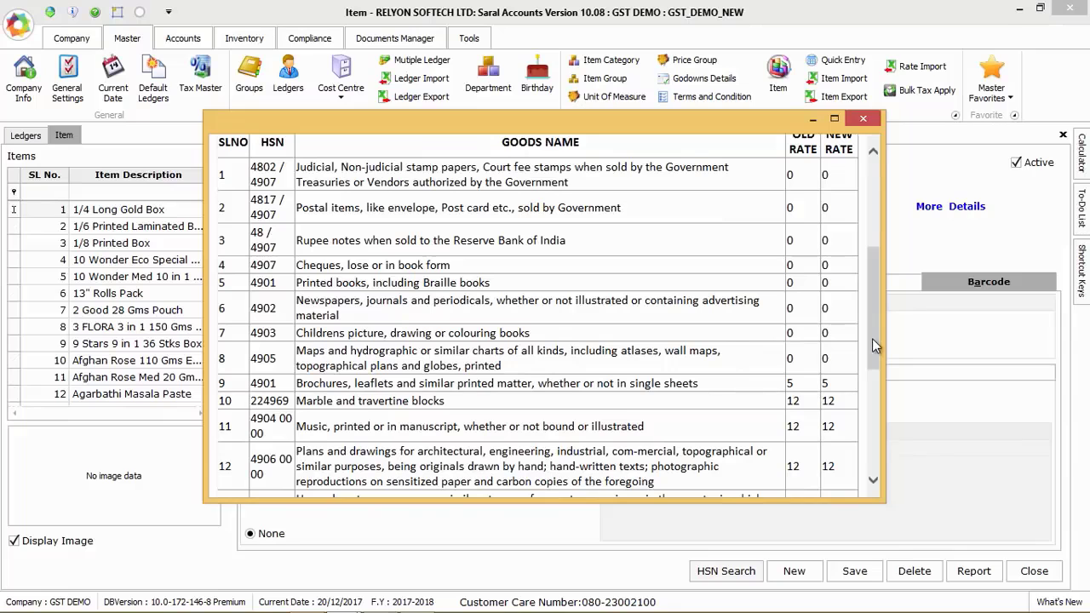
pyautogui.moveTo(873, 339); pyautogui.dragTo(734, 173)
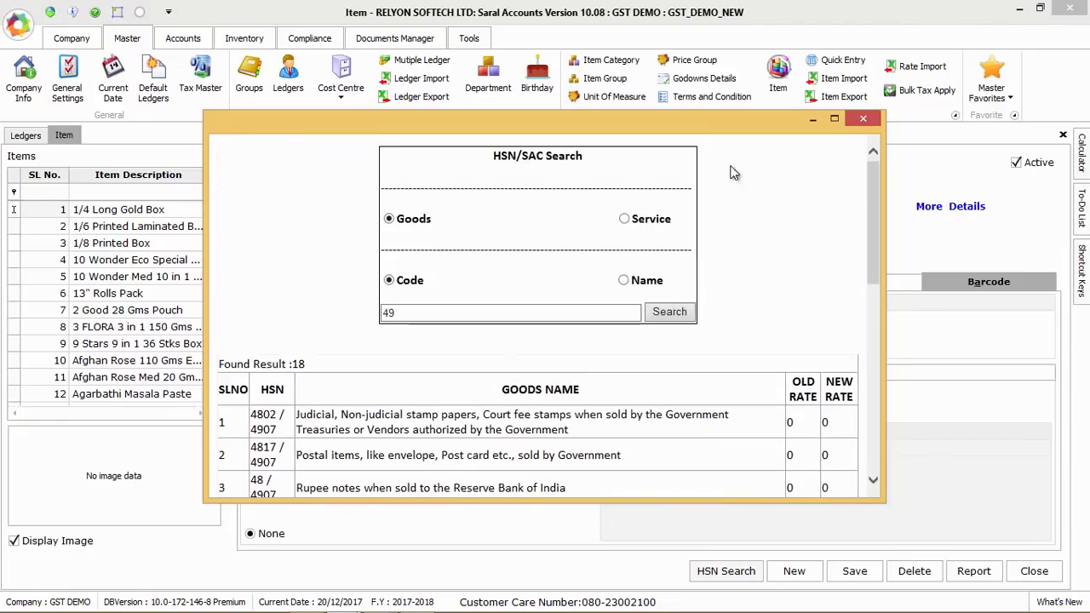
pyautogui.click(864, 120)
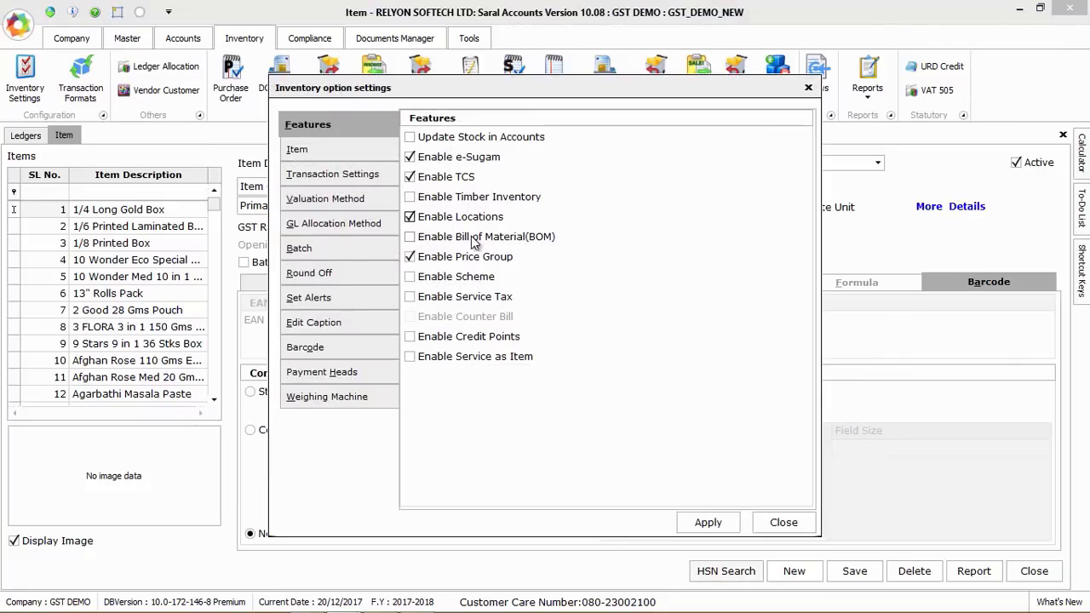
# View the item settings in the inventory options and check what the Local Language option offers, leaving it disabled
pyautogui.click(342, 151)
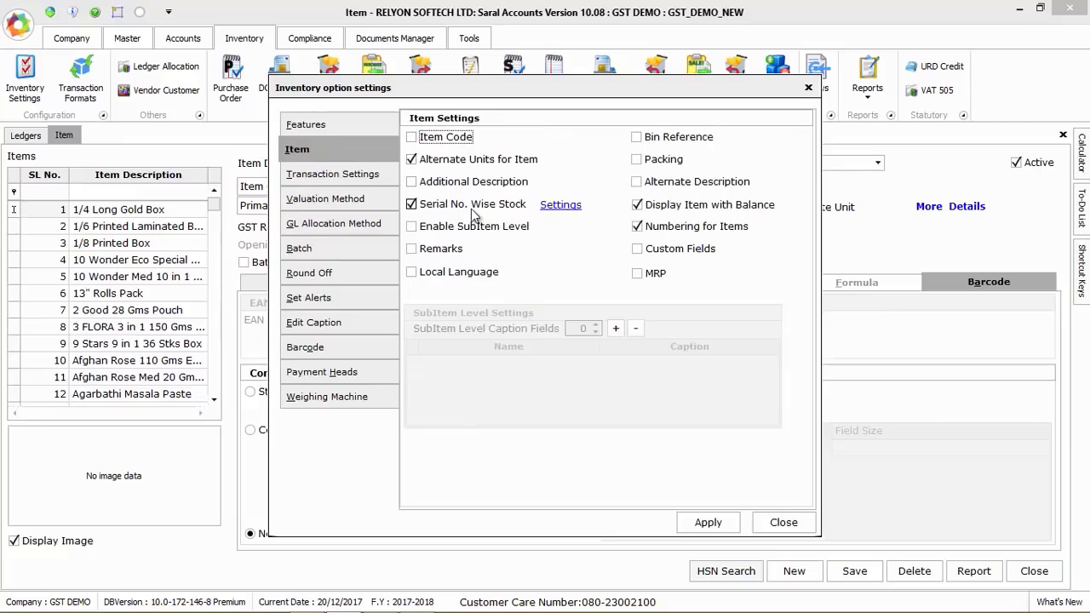
pyautogui.click(460, 271)
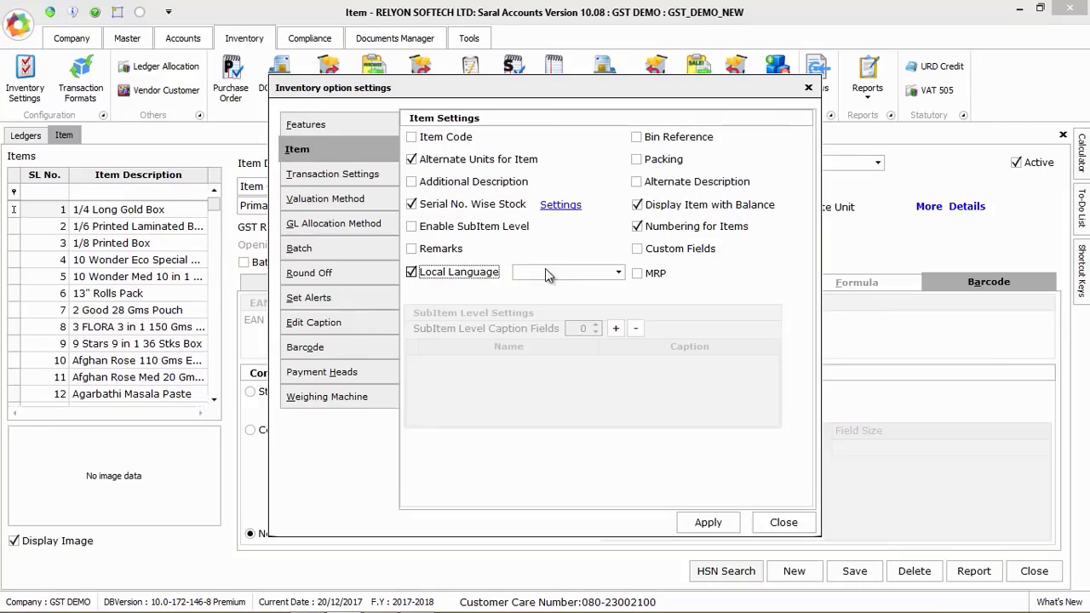
pyautogui.click(594, 273)
pyautogui.click(595, 273)
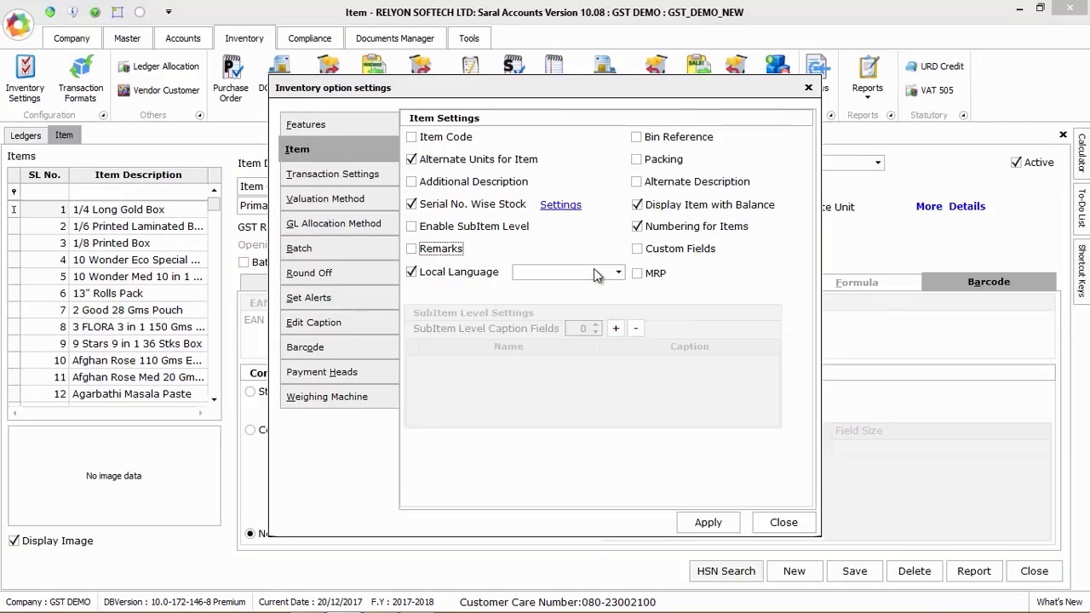
# Review the inventory options for transactions, stock valuation method, GL allocation method and batches
pyautogui.click(358, 175)
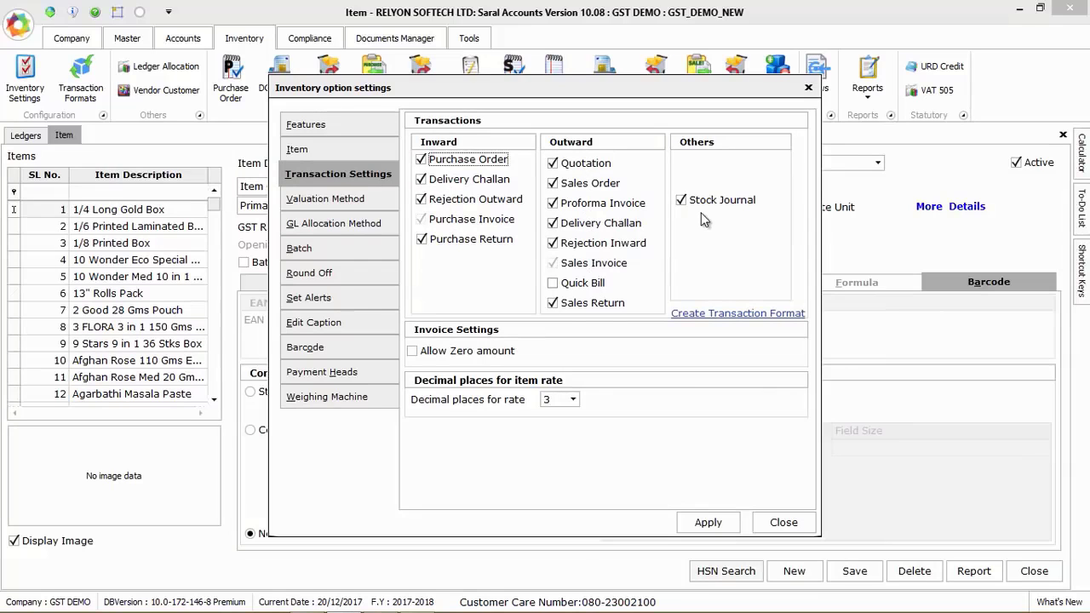
pyautogui.click(354, 208)
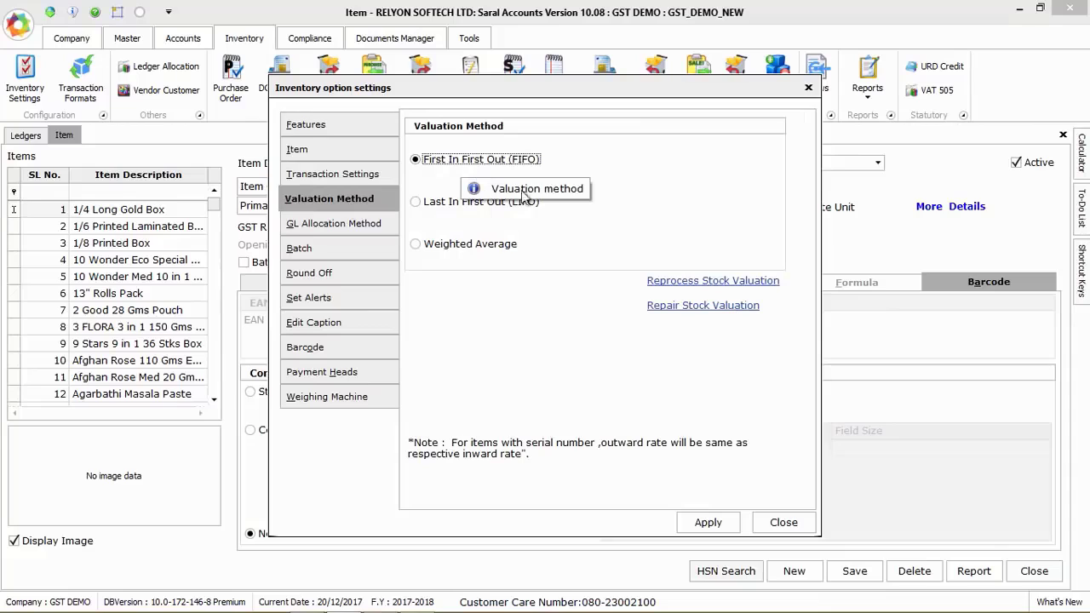
pyautogui.click(354, 226)
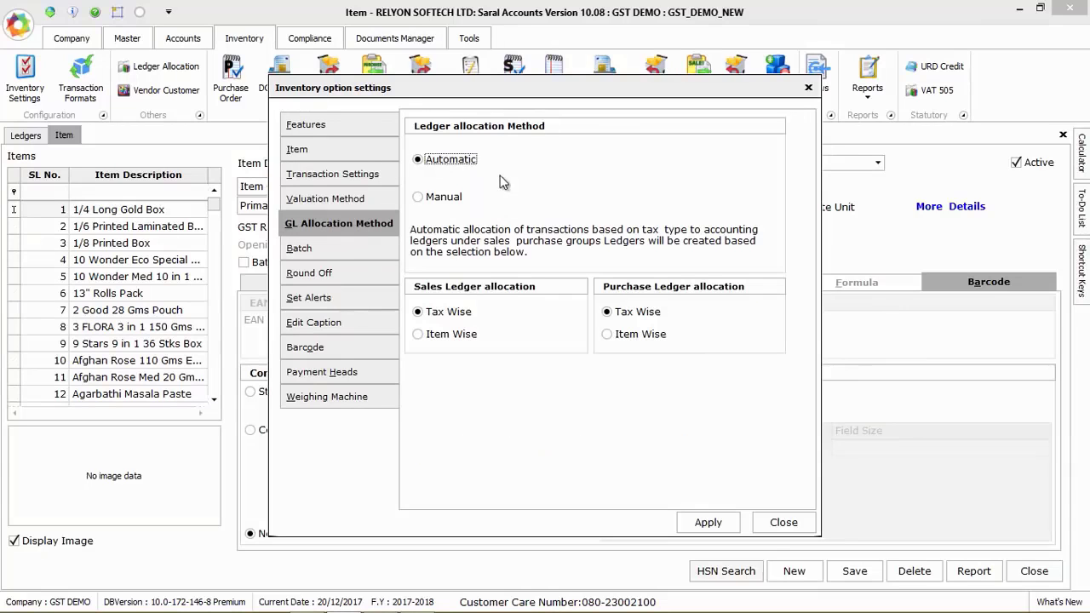
pyautogui.click(387, 248)
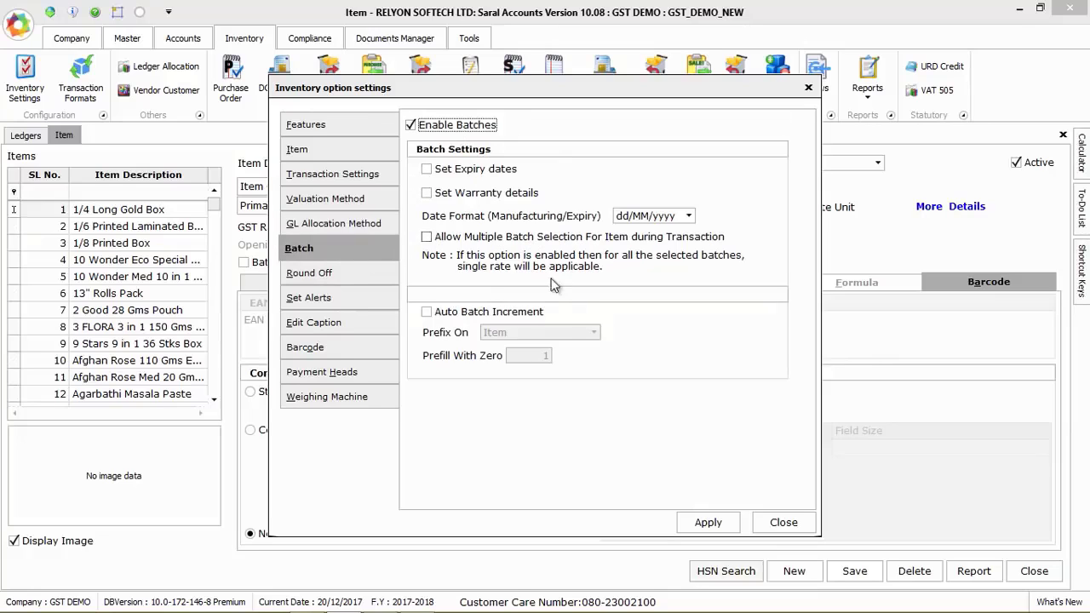
# Review the round-off, alert, barcode, payment heads and weighing machine options, and close the inventory settings
pyautogui.click(321, 272)
pyautogui.click(322, 297)
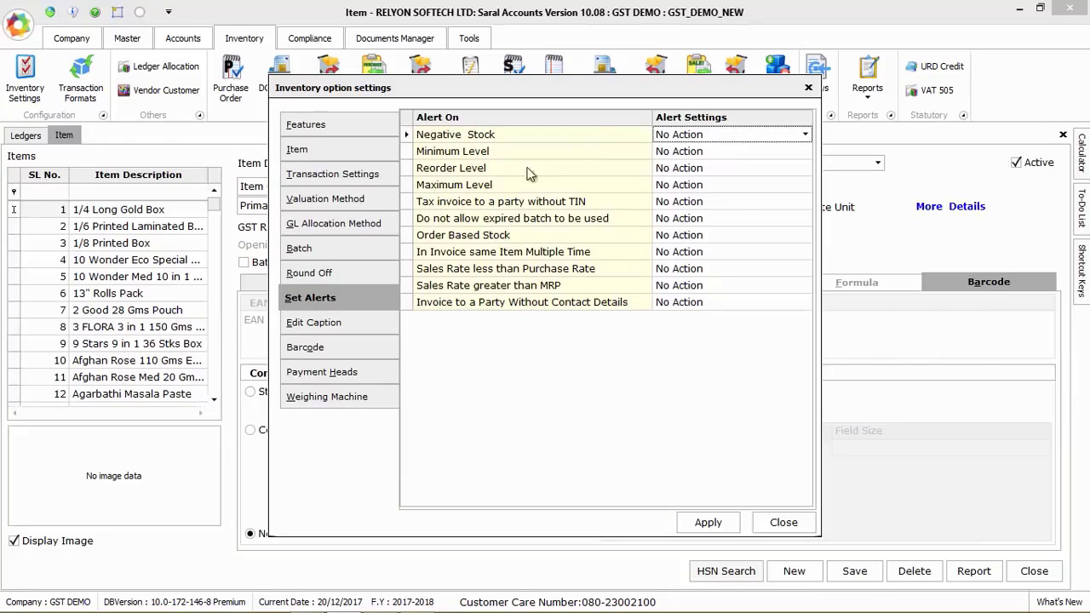
pyautogui.click(775, 136)
pyautogui.click(309, 347)
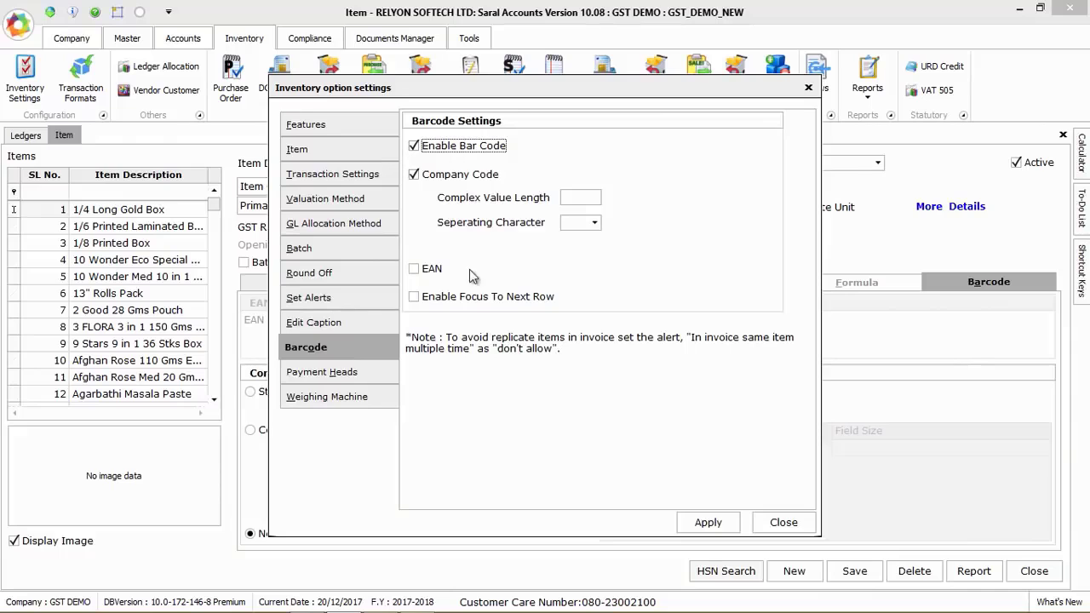
pyautogui.click(347, 372)
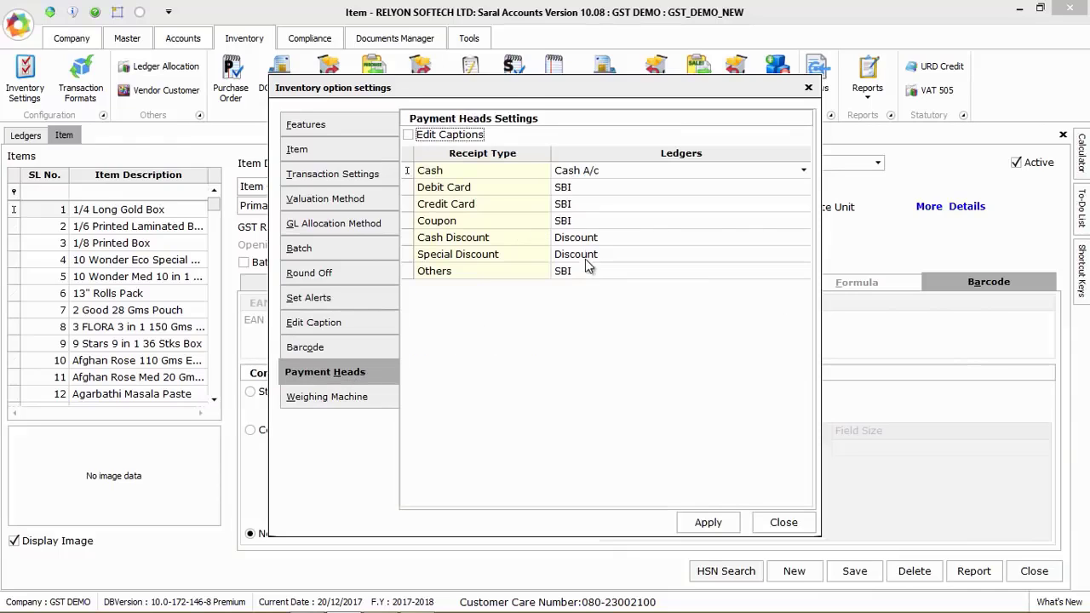
pyautogui.click(363, 397)
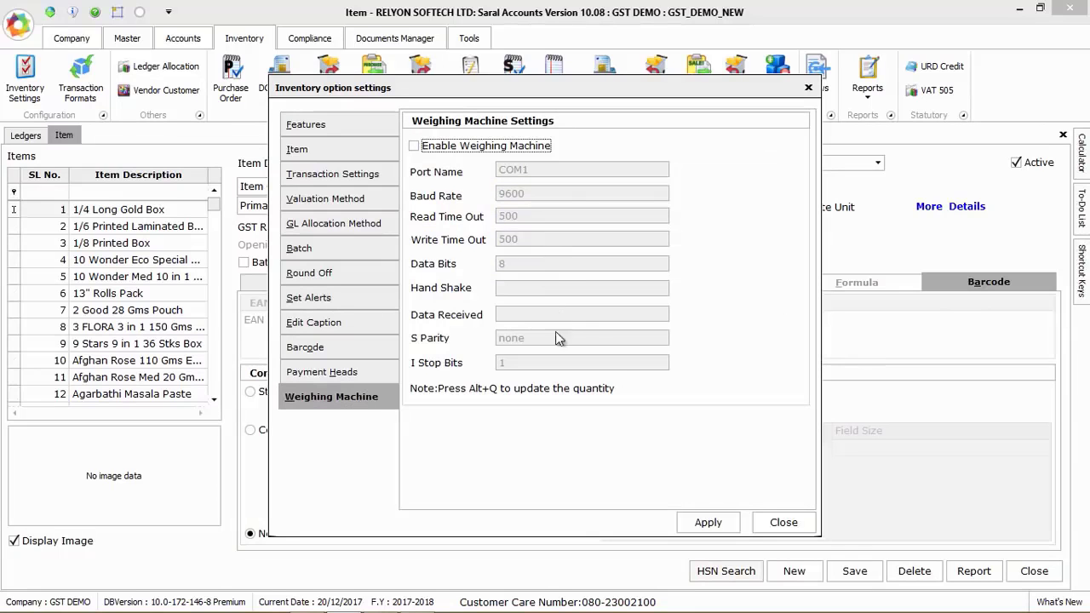
pyautogui.click(782, 521)
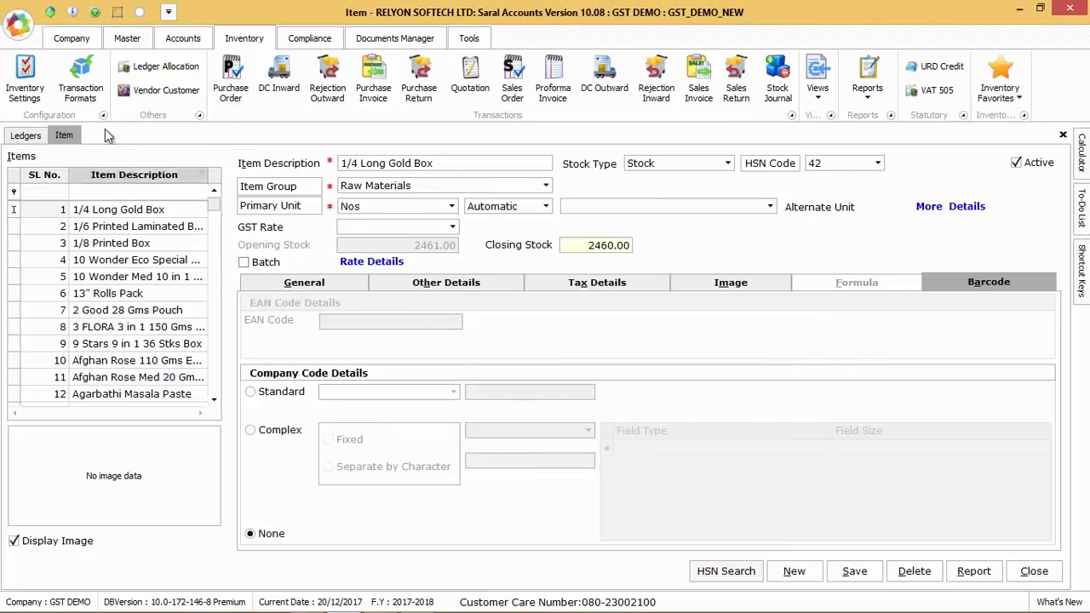
# Open the GST Tax Invoice transaction format and review its general, tax and discount settings, including the price group choices
pyautogui.click(82, 81)
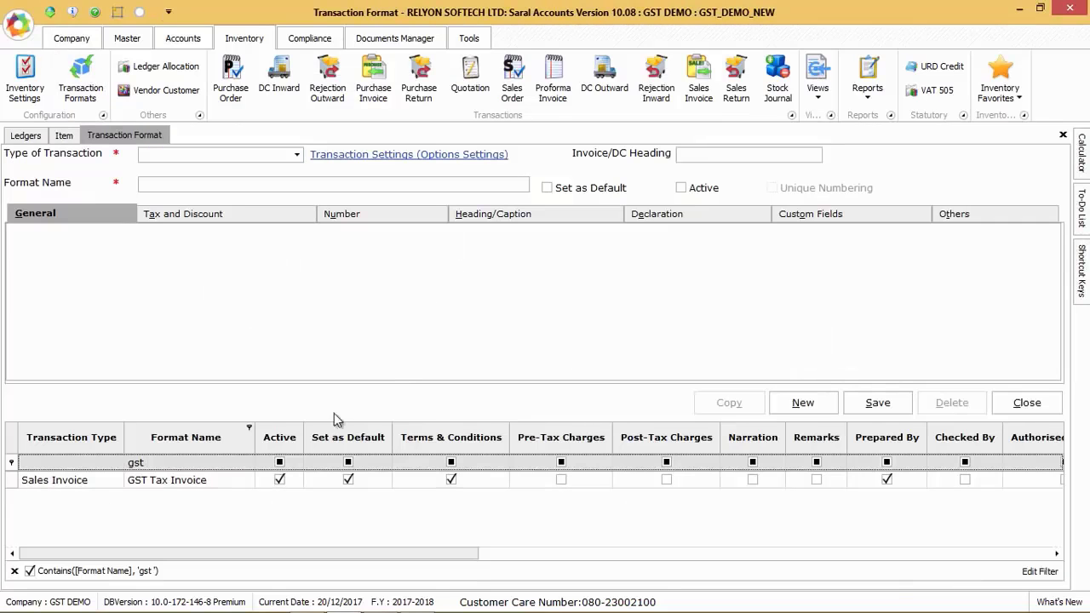
pyautogui.click(188, 482)
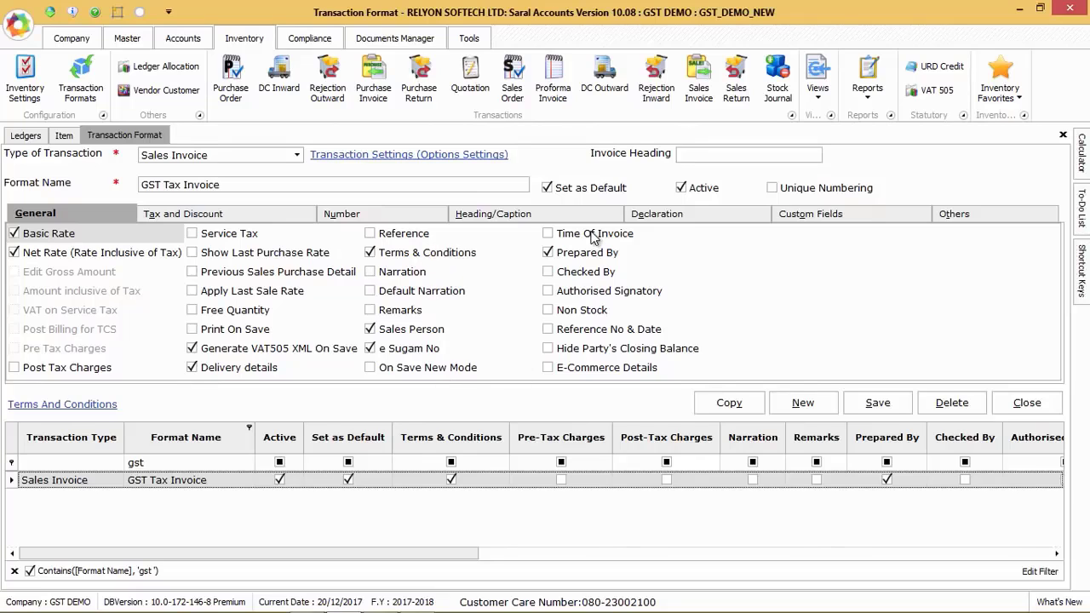
pyautogui.click(241, 217)
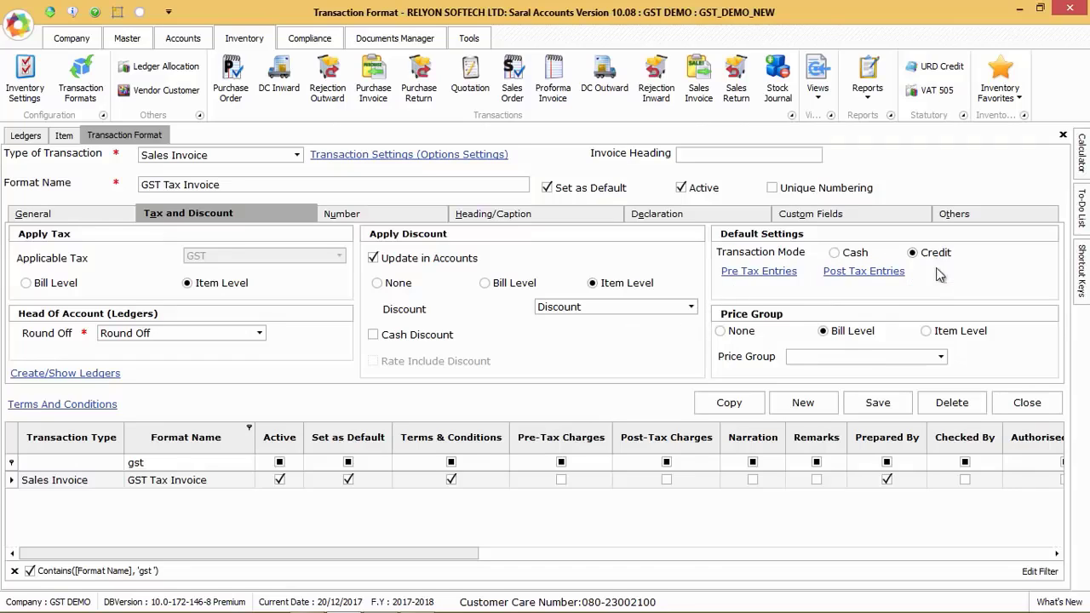
pyautogui.click(940, 356)
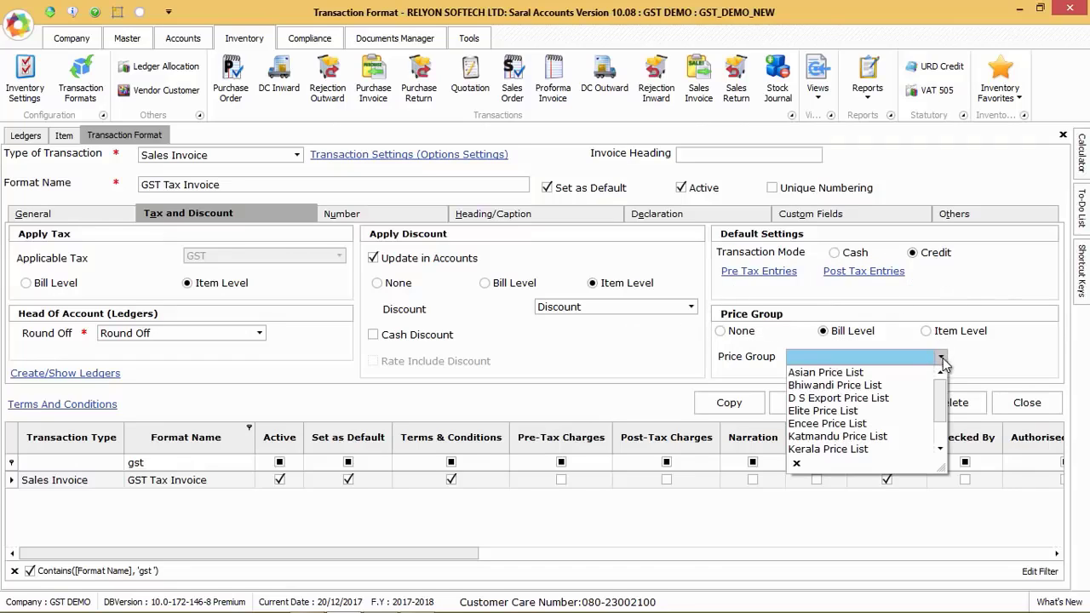
pyautogui.click(947, 357)
# Review the bill numbering settings of the GST Tax Invoice format and its numbering type options
pyautogui.click(362, 214)
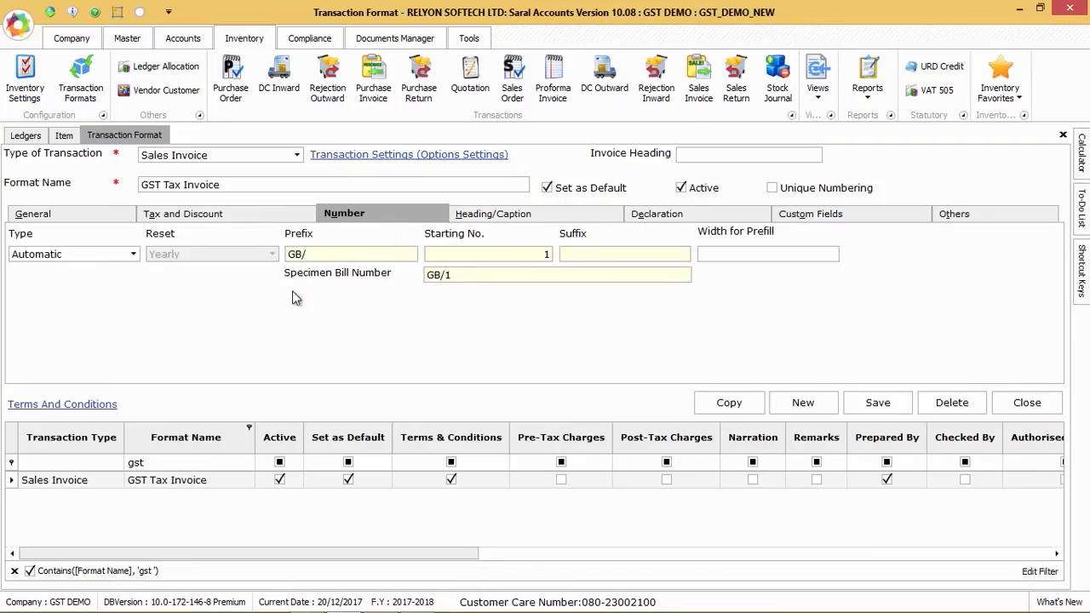
pyautogui.click(97, 255)
pyautogui.click(136, 260)
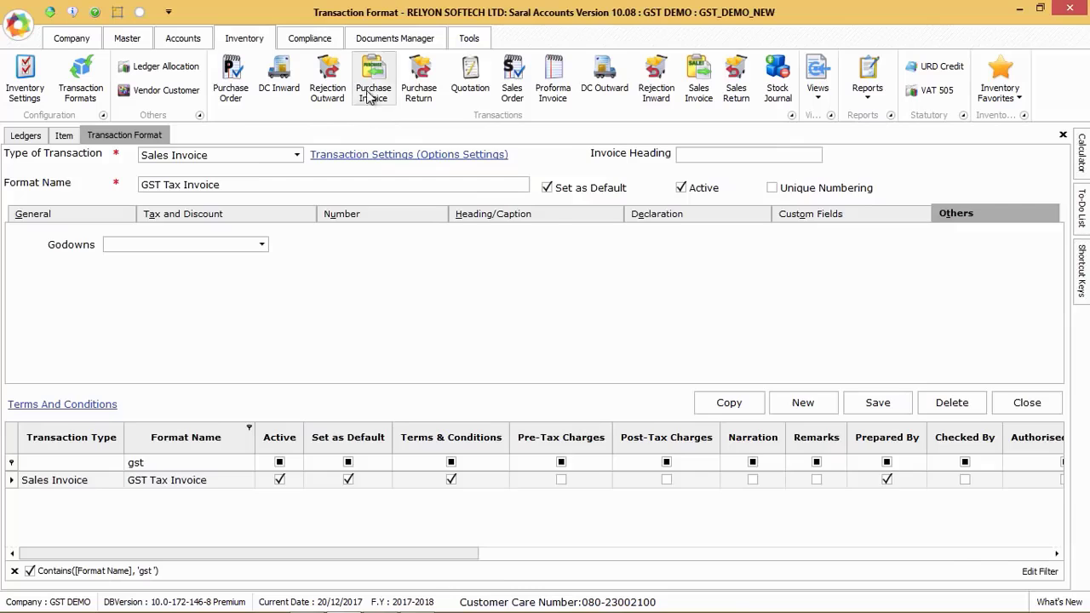
# Open a purchase invoice with the Local Purchases GST bill format and load the existing voucher 0233
pyautogui.click(373, 79)
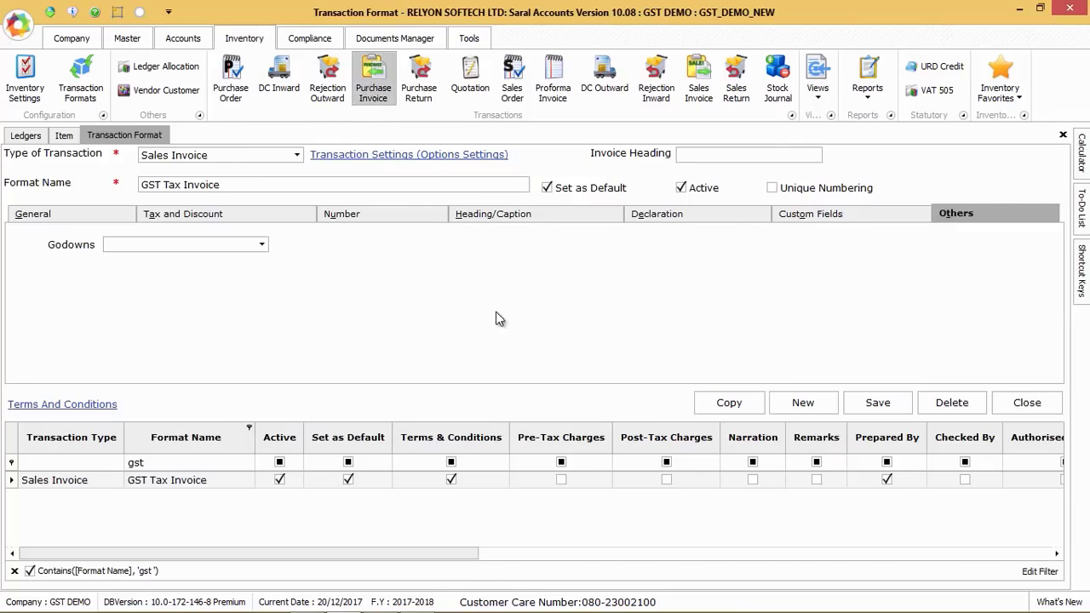
pyautogui.click(189, 158)
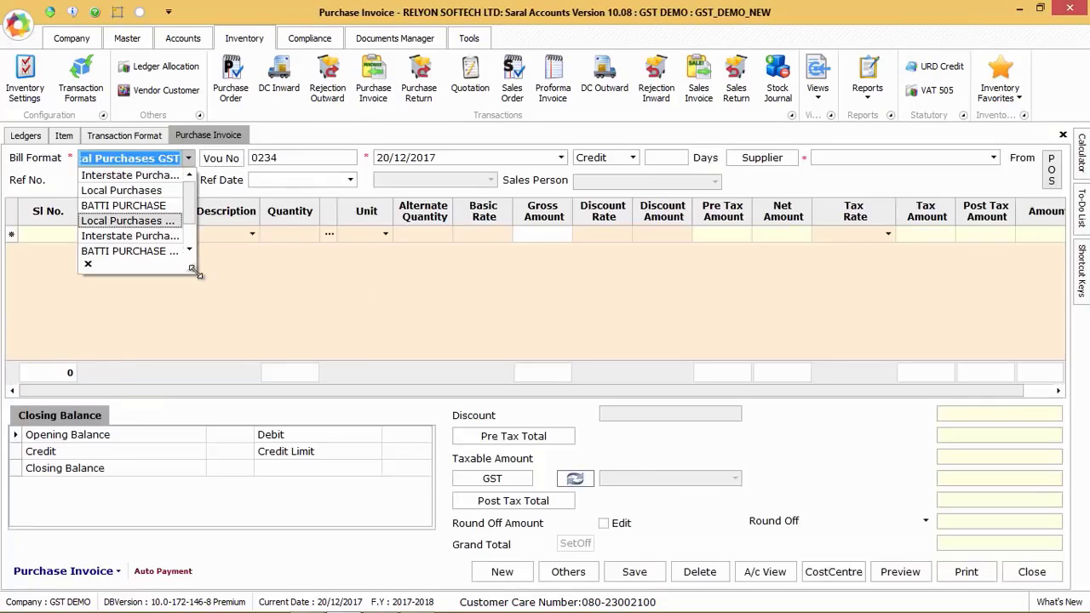
pyautogui.moveTo(196, 271); pyautogui.dragTo(219, 304)
pyautogui.click(186, 223)
pyautogui.click(216, 158)
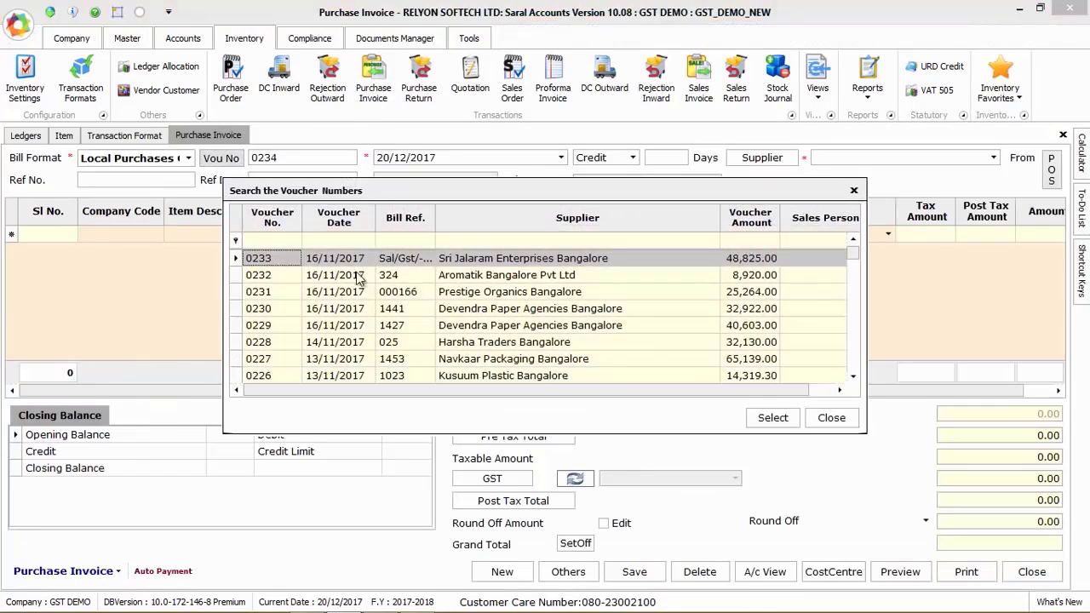
pyautogui.doubleClick(357, 258)
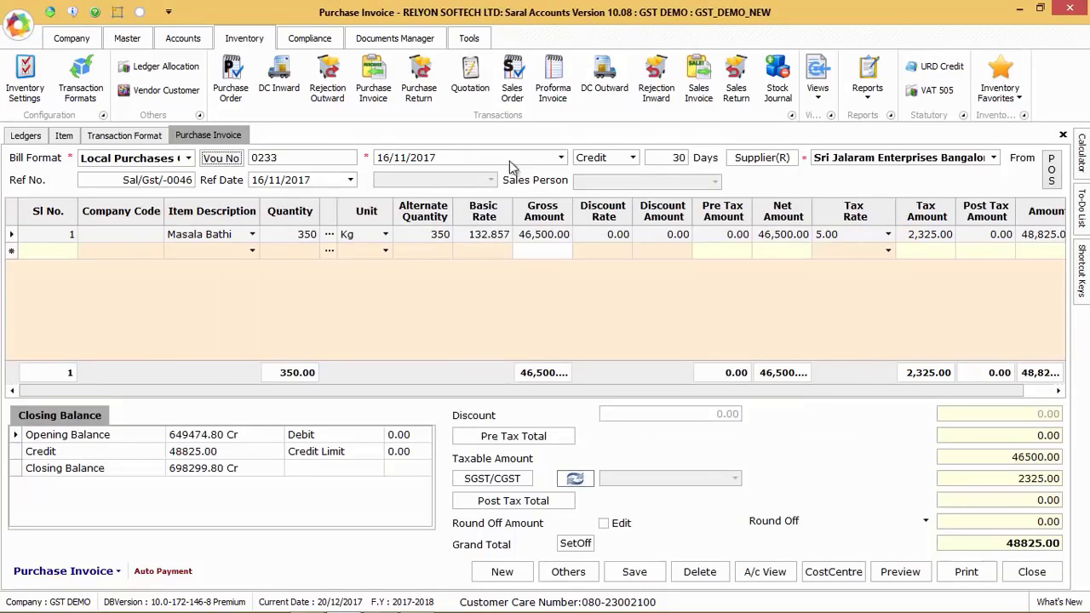
# Review the supplier choices, the item list, the tax rate options and the amount columns of the purchase invoice
pyautogui.click(993, 158)
pyautogui.press('Return')
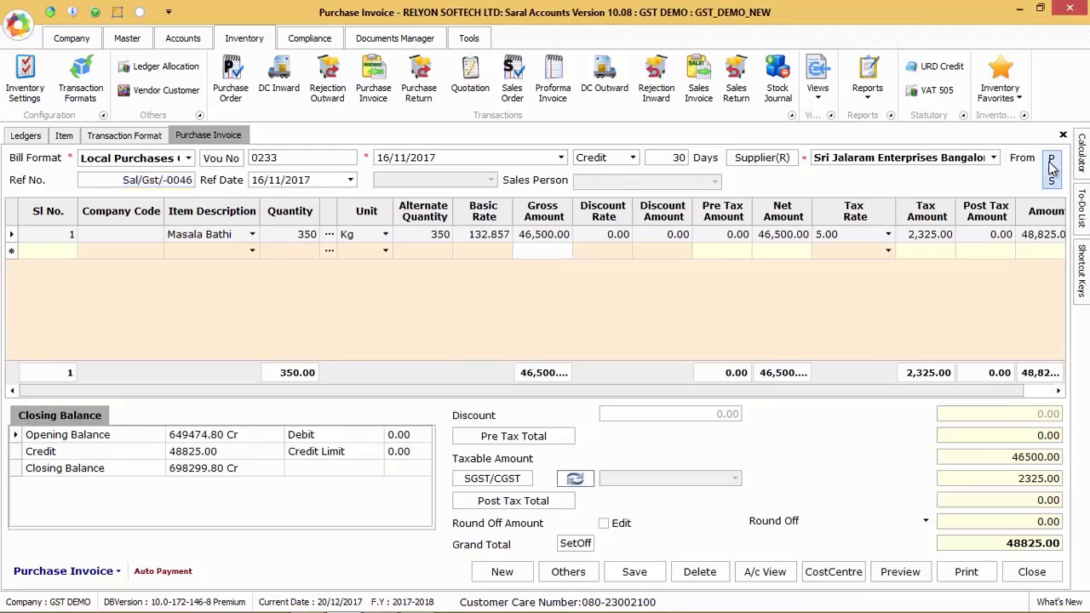
pyautogui.click(251, 236)
pyautogui.click(253, 237)
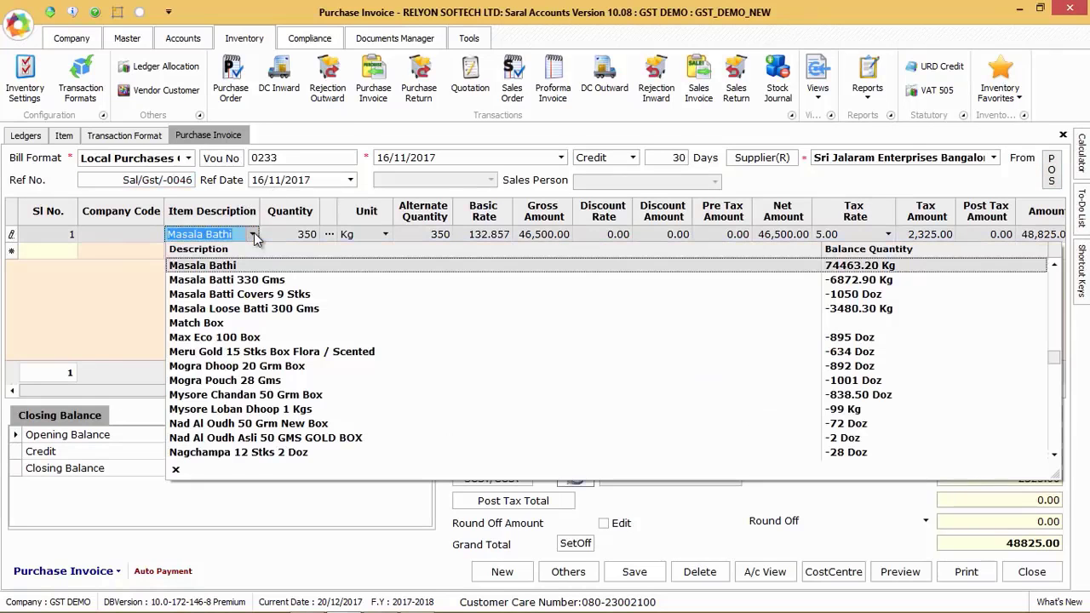
pyautogui.click(253, 237)
pyautogui.click(879, 238)
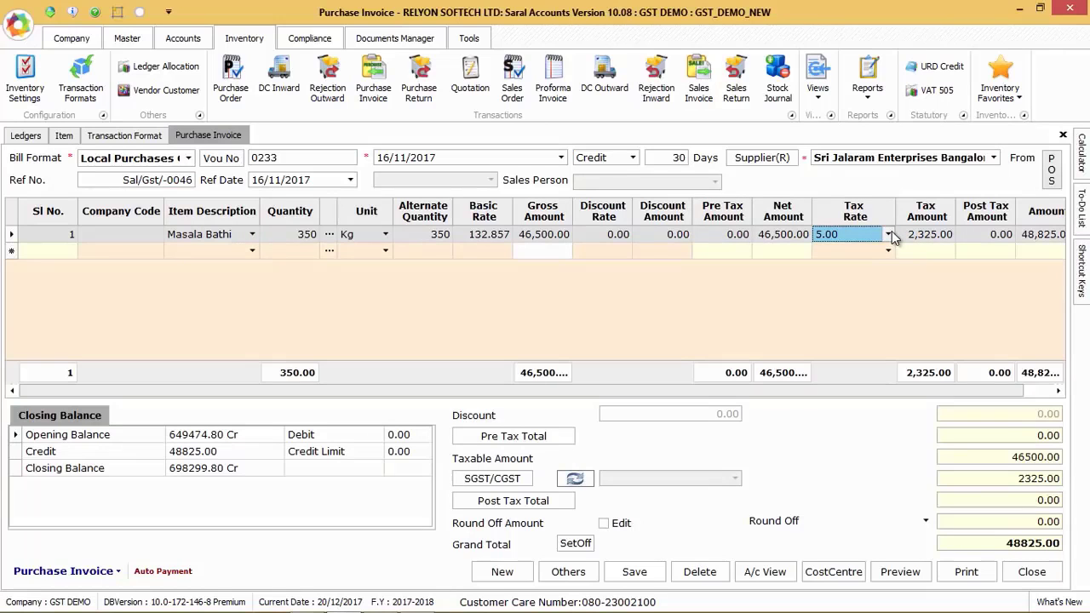
pyautogui.click(888, 235)
pyautogui.click(891, 237)
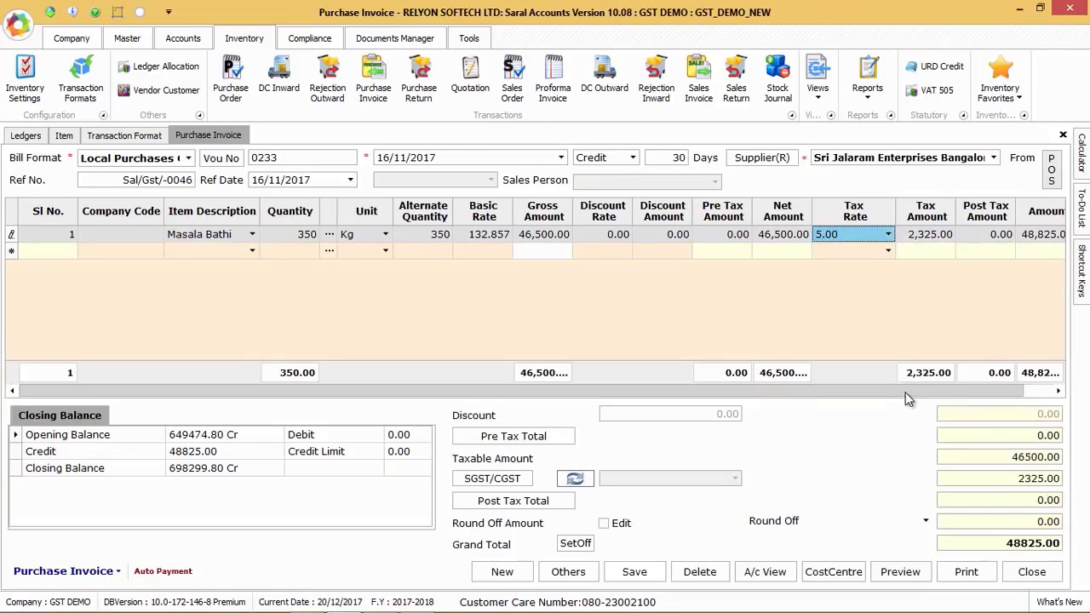
pyautogui.moveTo(949, 390); pyautogui.dragTo(978, 392)
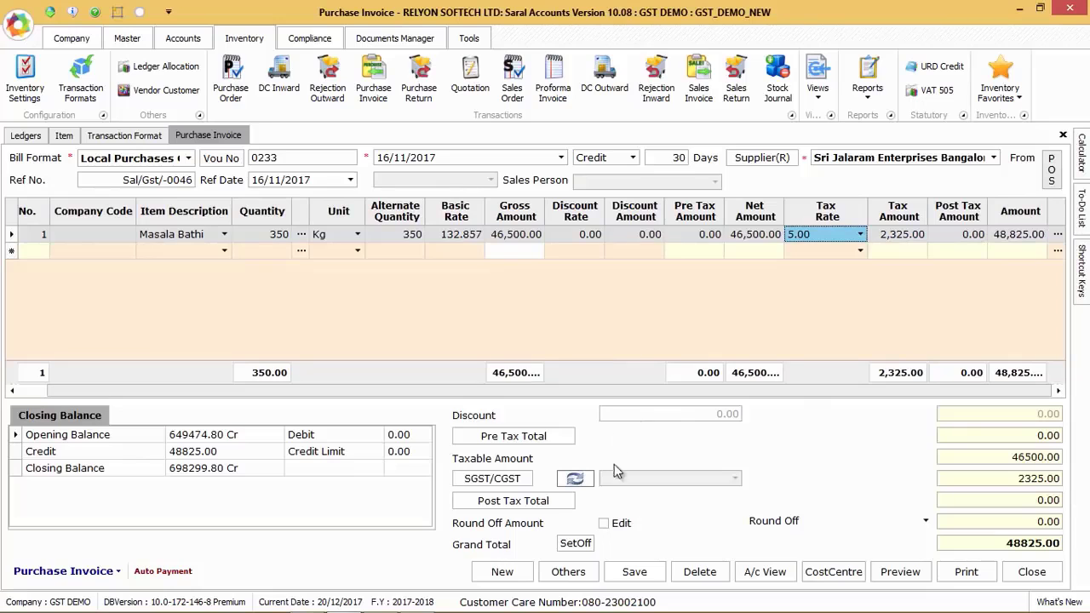
# Review the reverse charge option and its percentage in the purchase invoice's other details, leaving reverse charge off
pyautogui.click(567, 572)
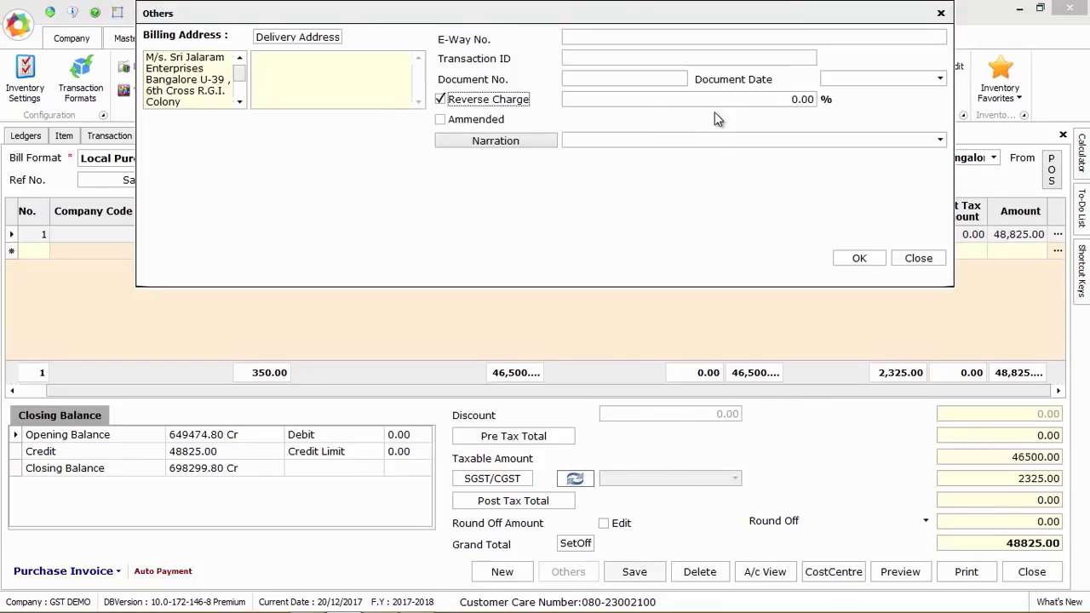
pyautogui.click(757, 101)
pyautogui.click(456, 98)
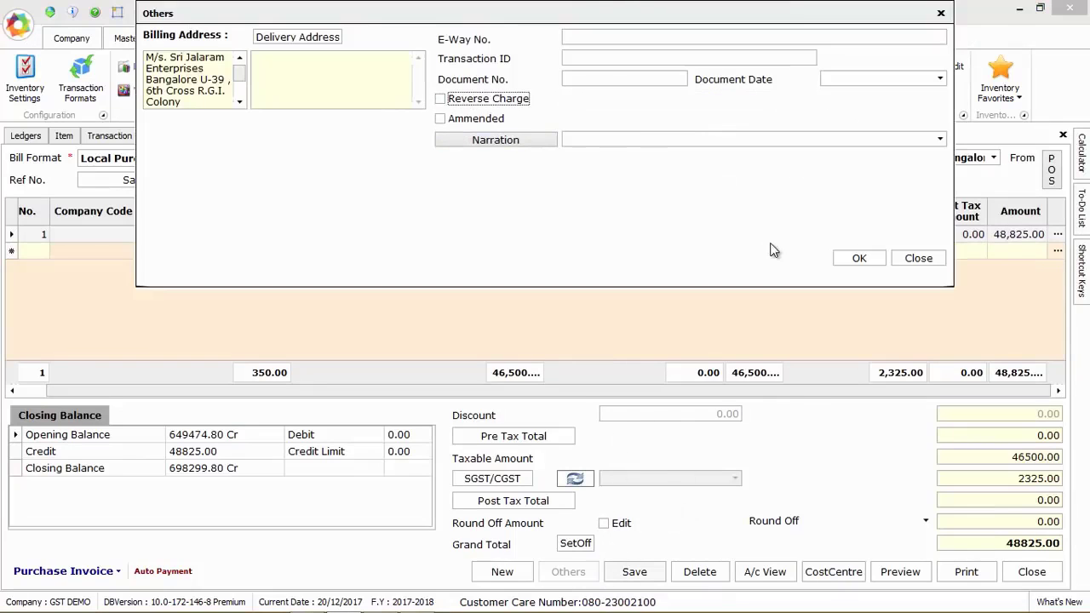
pyautogui.click(854, 258)
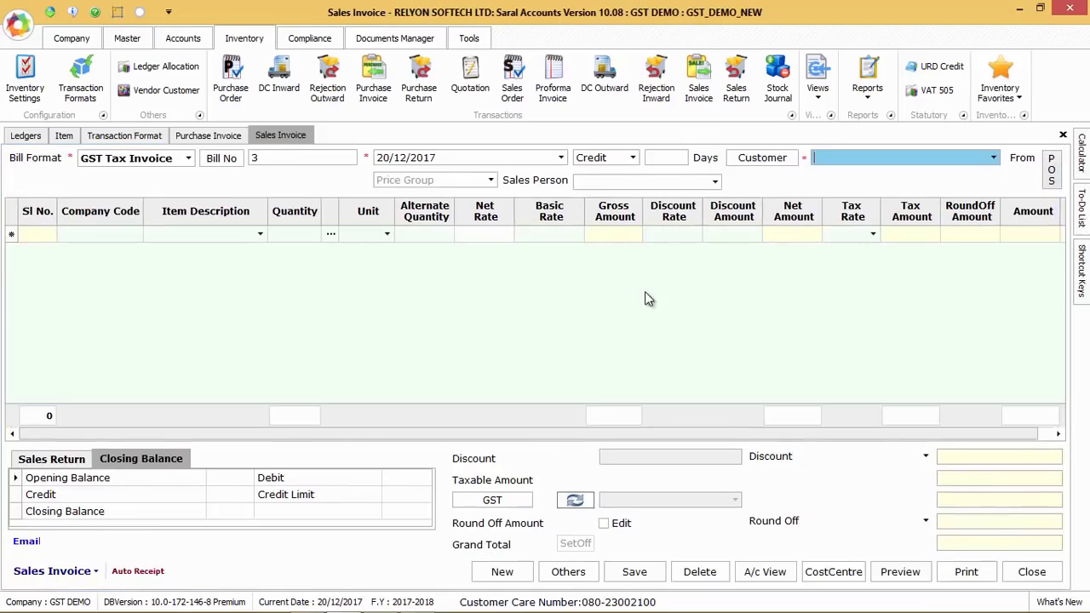
# Load the existing bill number 2 into the GST Tax Invoice sales entry
pyautogui.click(223, 159)
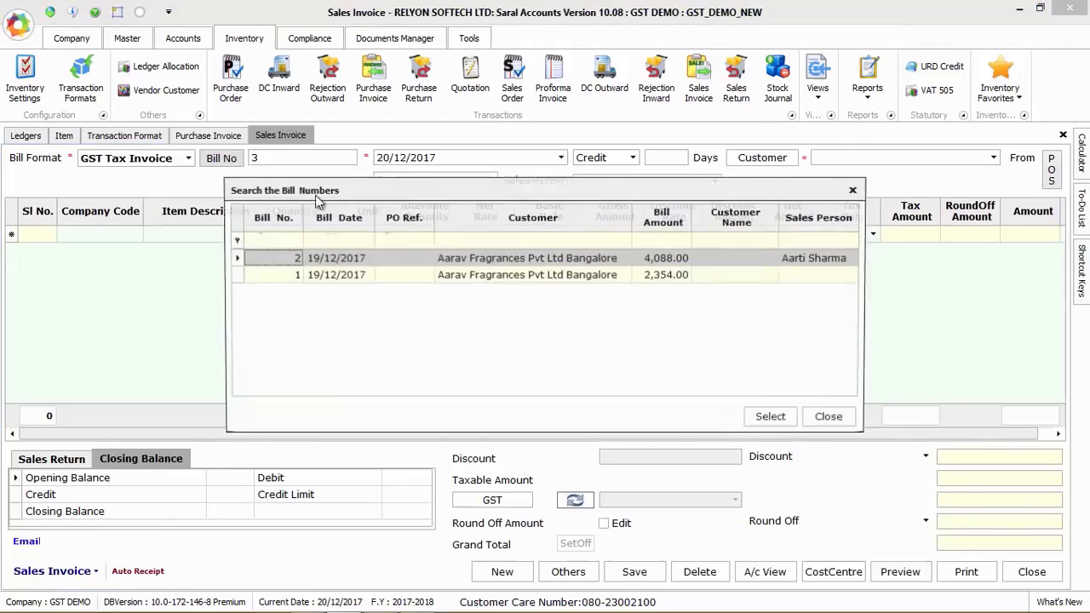
pyautogui.click(458, 258)
pyautogui.doubleClick(458, 258)
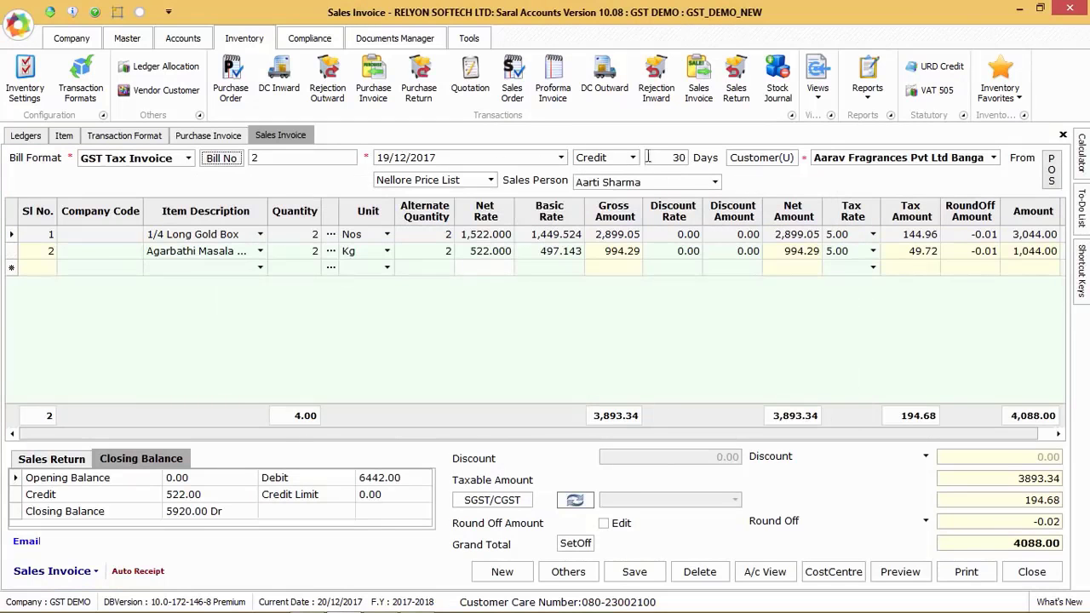
# Review the customer choices, the place of supply and tax group, and the source document types of the sales invoice
pyautogui.click(994, 160)
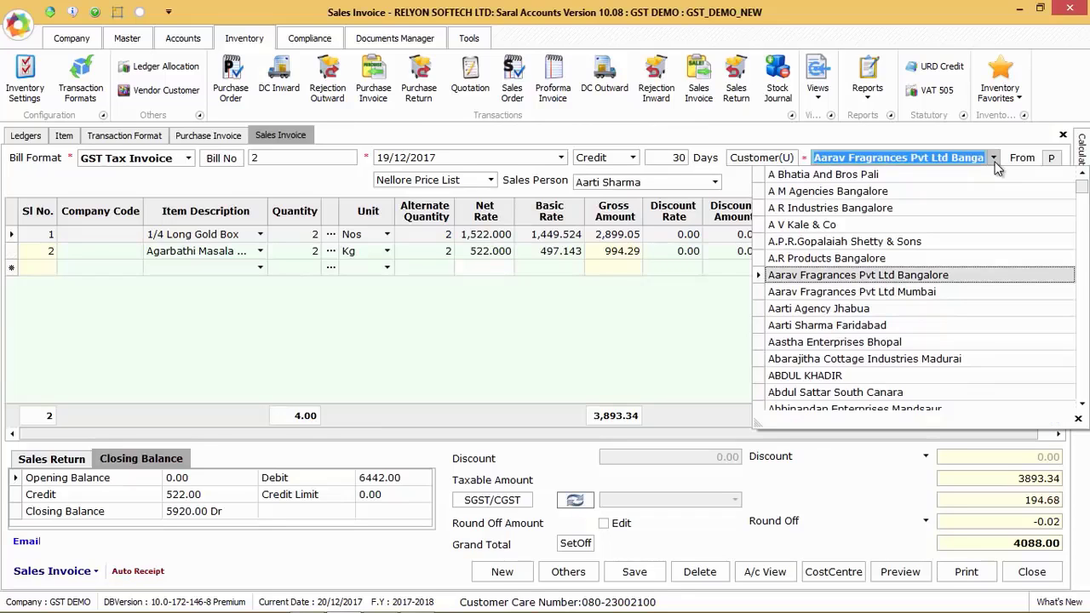
pyautogui.click(995, 162)
pyautogui.click(1050, 173)
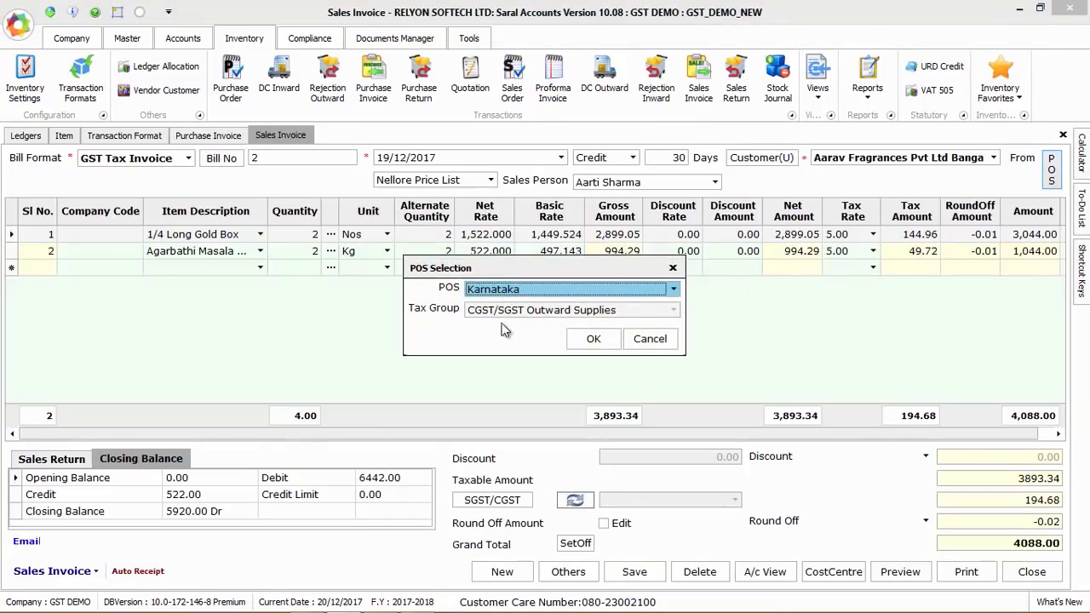
pyautogui.click(596, 291)
pyautogui.click(606, 290)
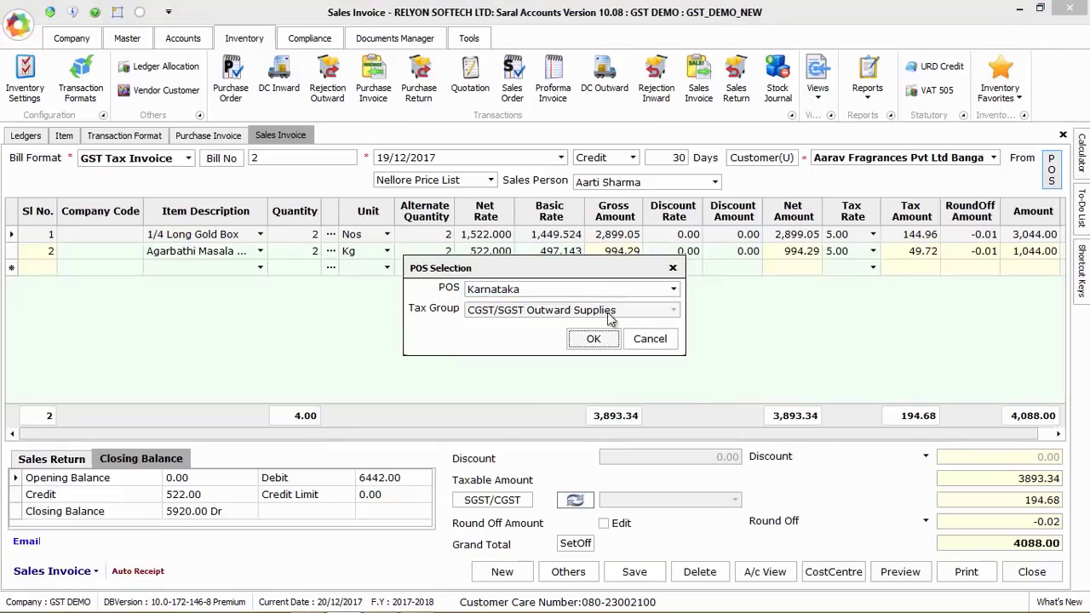
pyautogui.click(598, 338)
pyautogui.click(1023, 160)
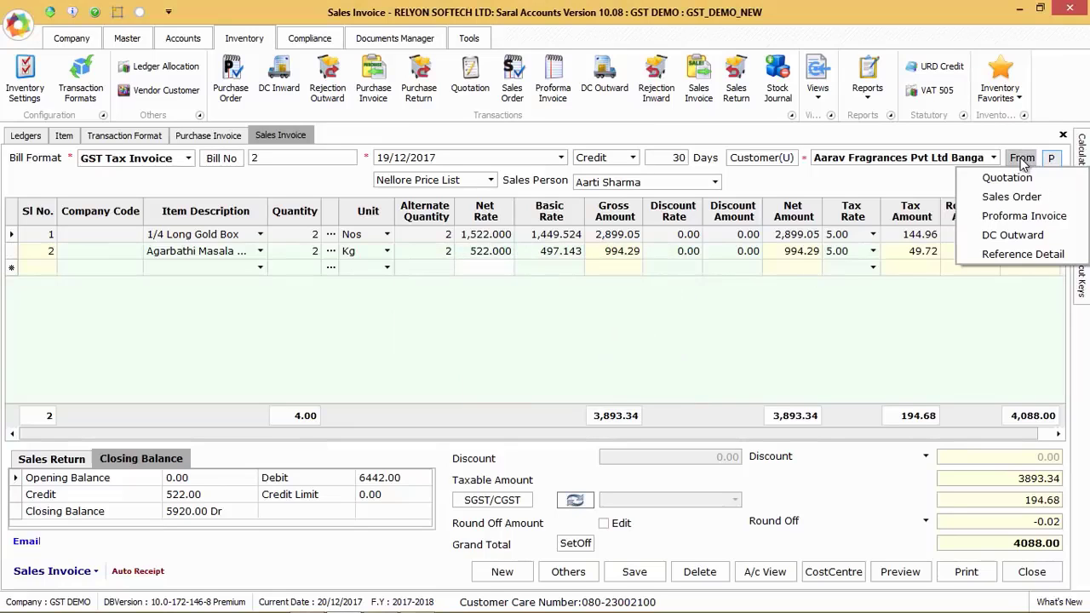
pyautogui.click(781, 321)
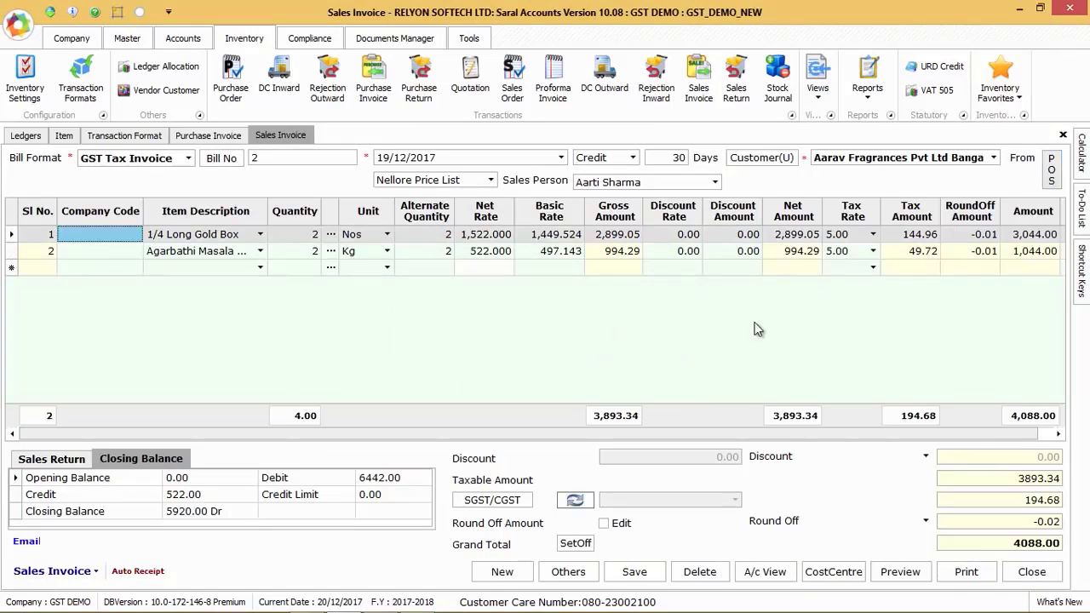
# Review the item list with balance quantities, the net rate and the tax rate options in the sales invoice lines
pyautogui.click(255, 251)
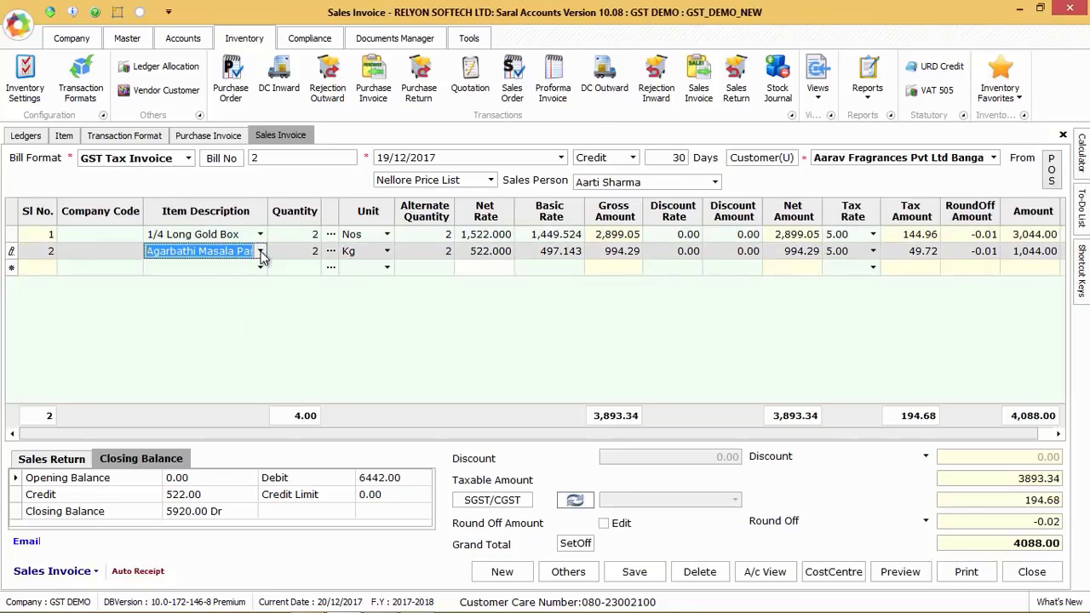
pyautogui.click(261, 253)
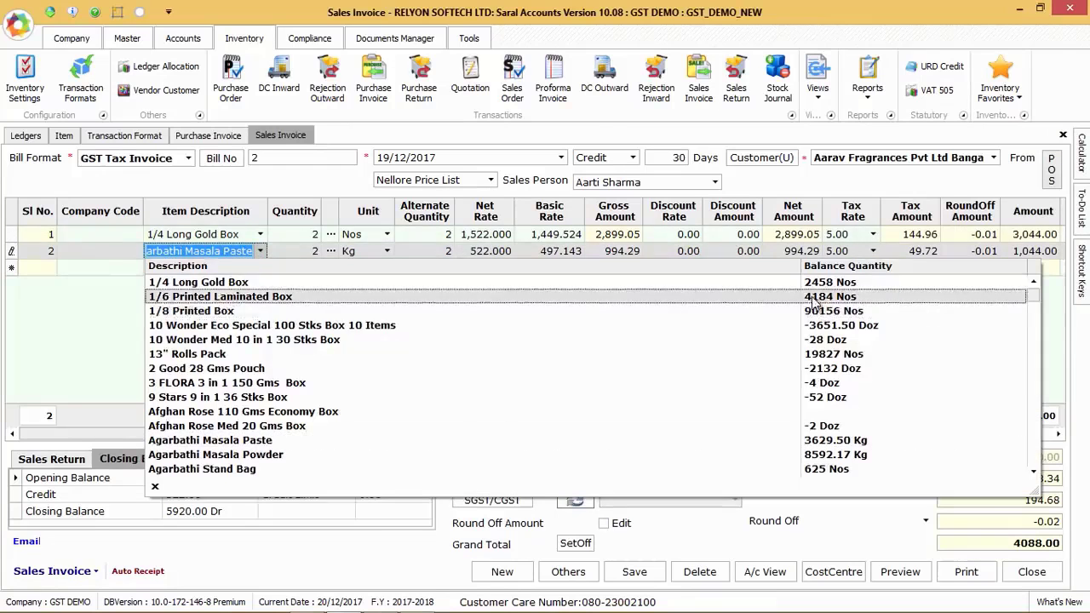
pyautogui.click(496, 235)
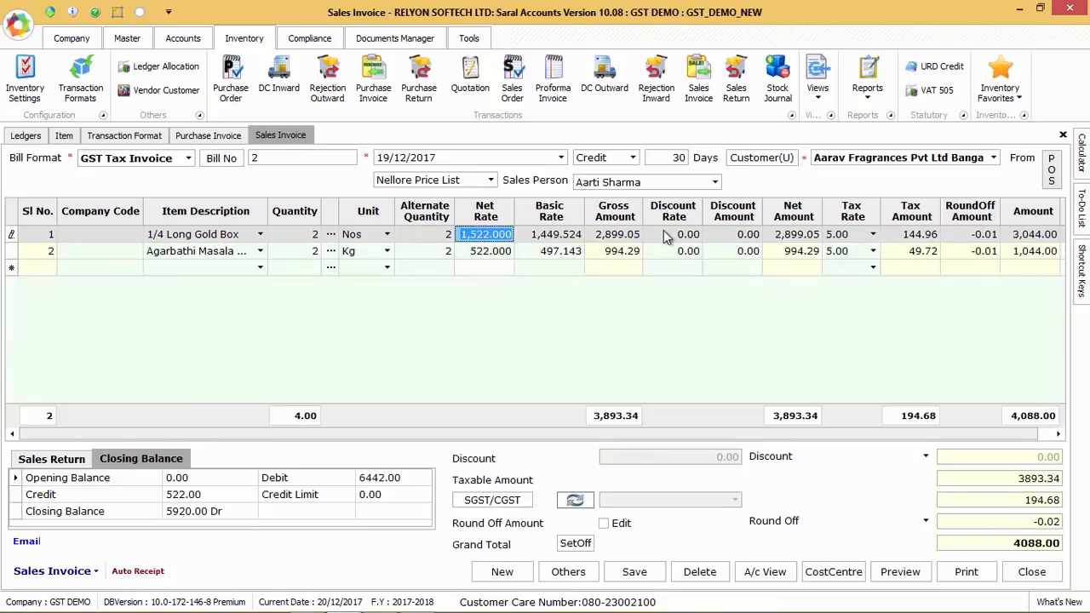
pyautogui.click(871, 238)
pyautogui.click(874, 238)
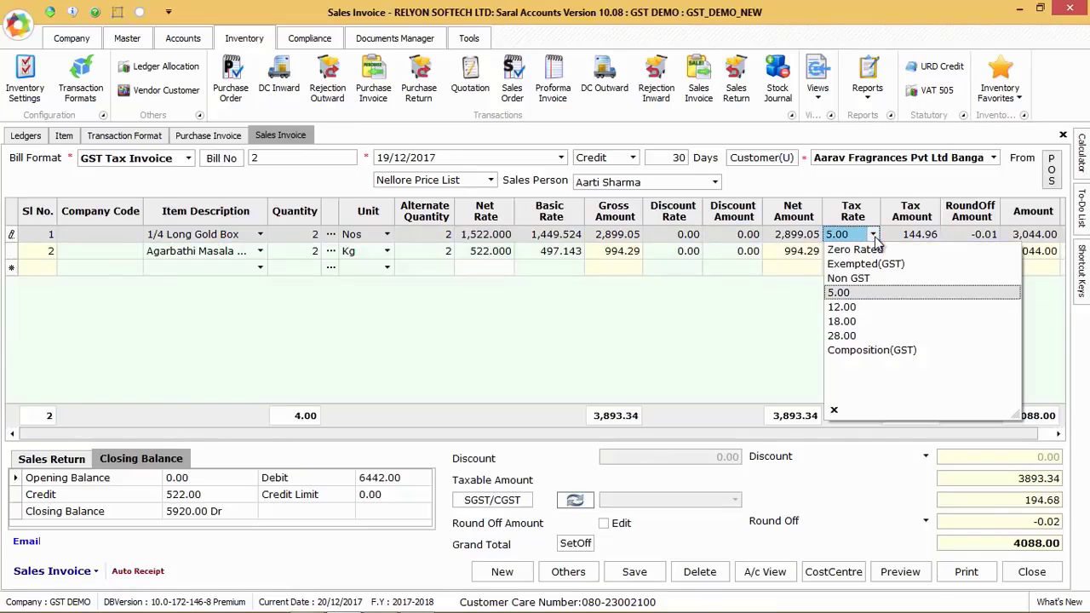
pyautogui.click(873, 237)
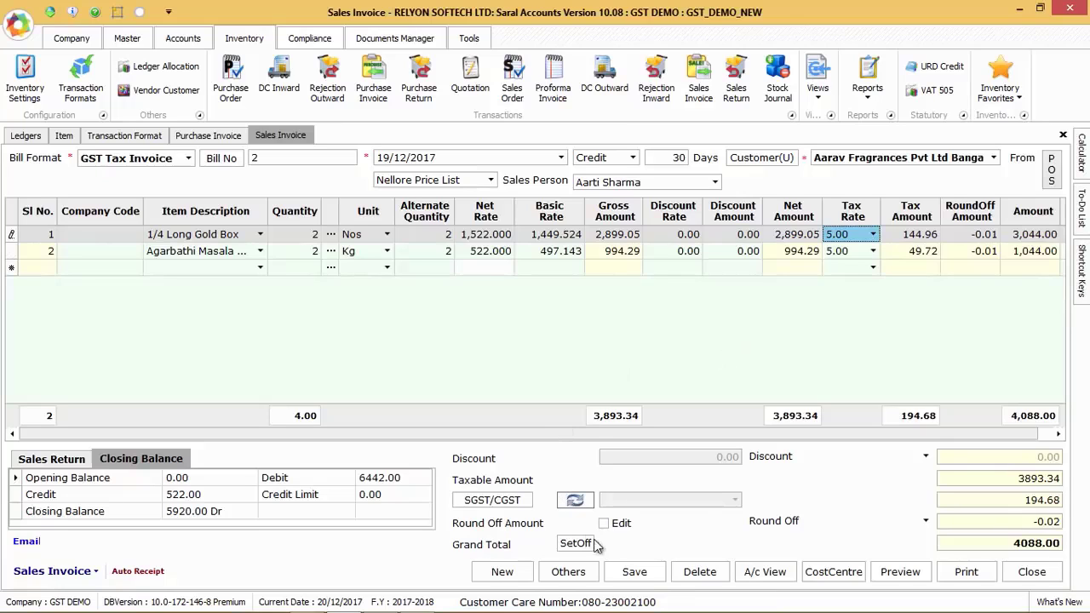
# Review the delivery address and e-way fields in the sales invoice's other details, and look through its additional options
pyautogui.click(568, 572)
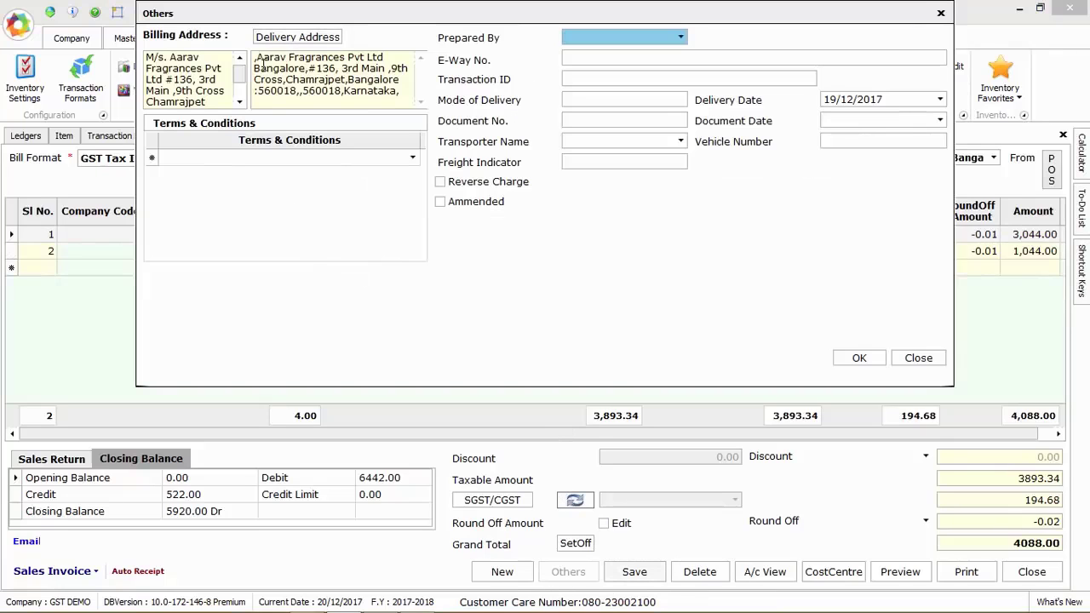
pyautogui.moveTo(257, 58); pyautogui.dragTo(388, 103)
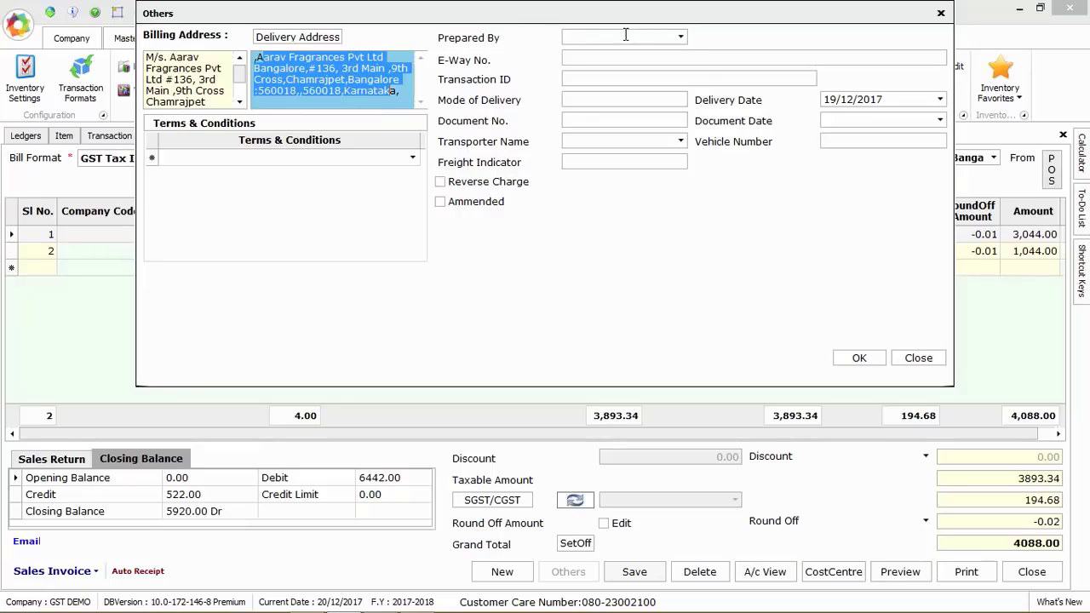
pyautogui.click(579, 57)
pyautogui.click(859, 360)
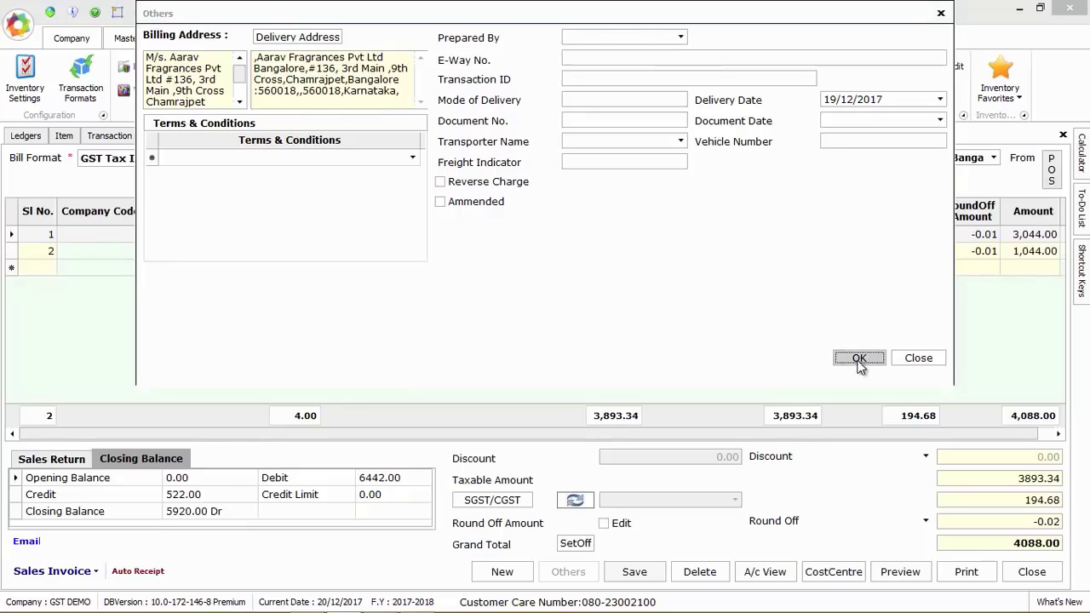
pyautogui.click(83, 571)
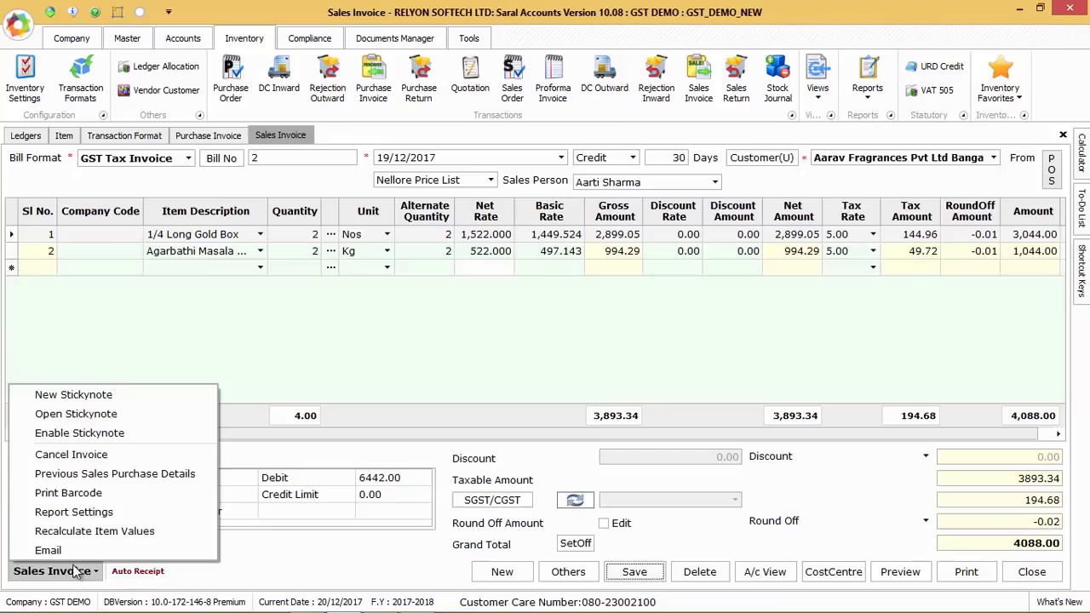
pyautogui.click(281, 382)
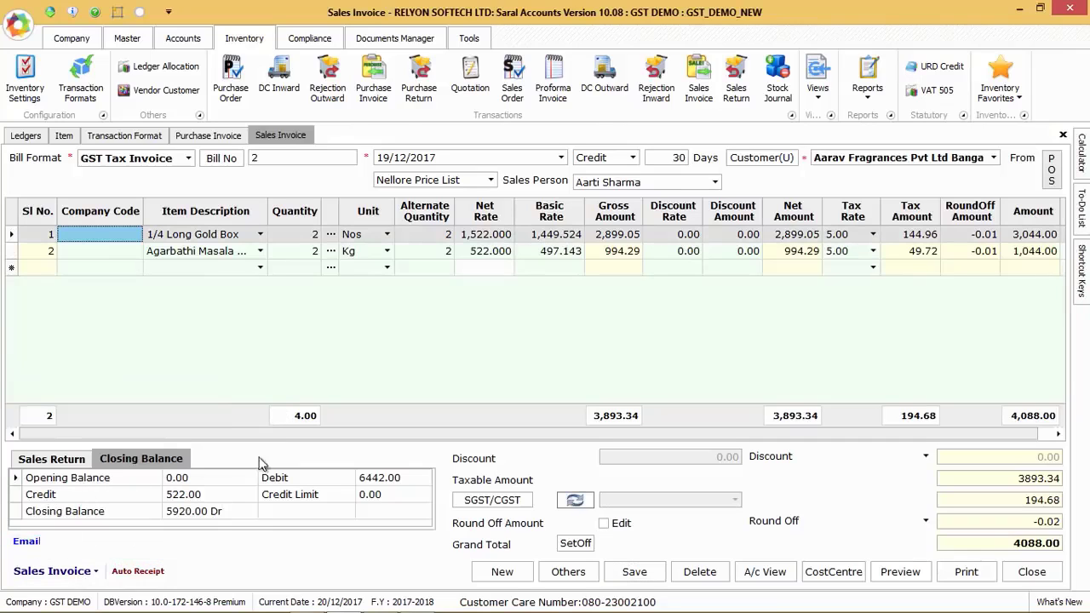
# Preview the sales invoice in the Half Page Sales Invoice GSTM format and close the preview
pyautogui.click(907, 572)
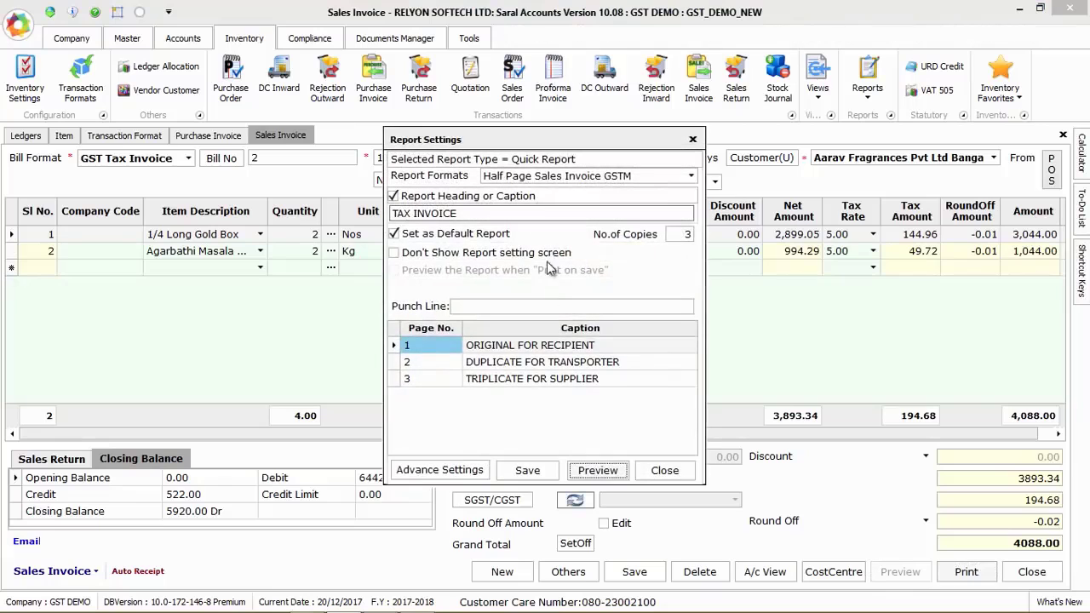
pyautogui.click(599, 471)
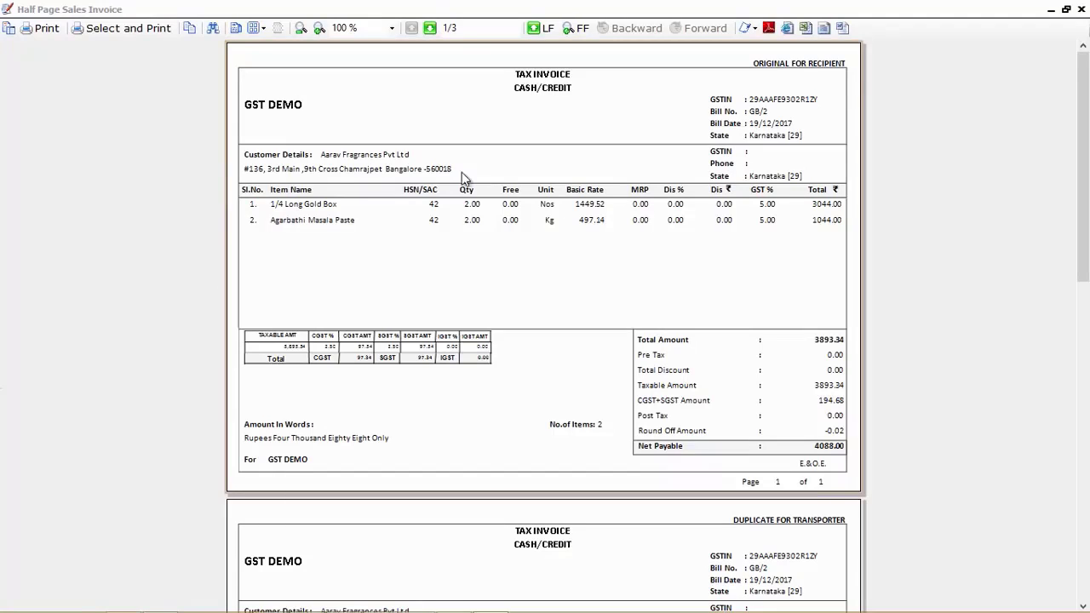
pyautogui.click(1081, 9)
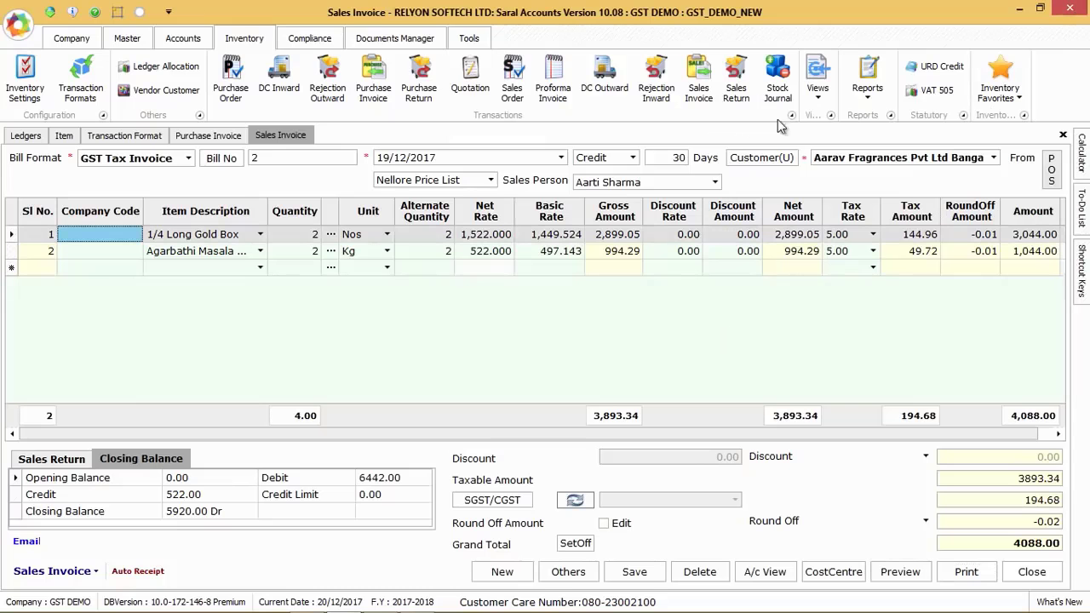
# Open the stock journal with the Stock Transfer format, review the journal format choices and look through the inventory views and reports
pyautogui.click(777, 78)
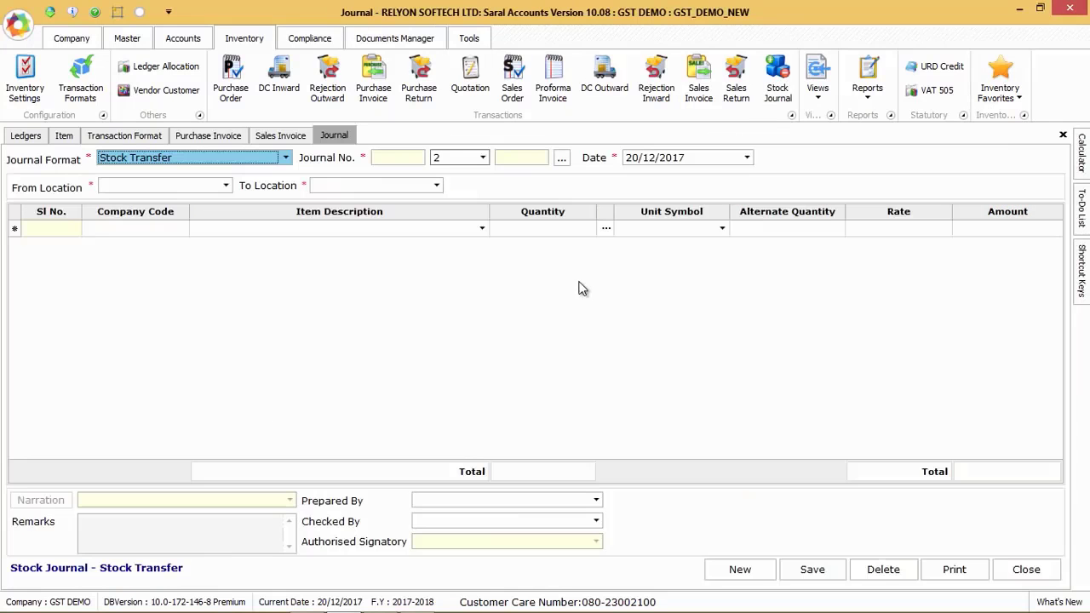
pyautogui.click(285, 159)
pyautogui.press('Return')
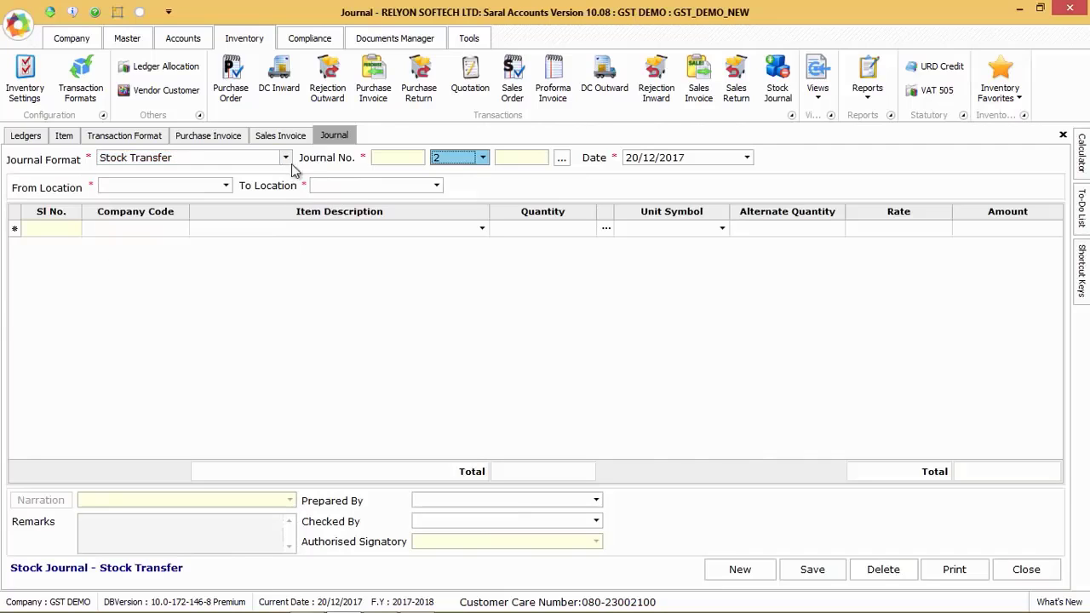
pyautogui.click(816, 85)
pyautogui.moveTo(866, 116)
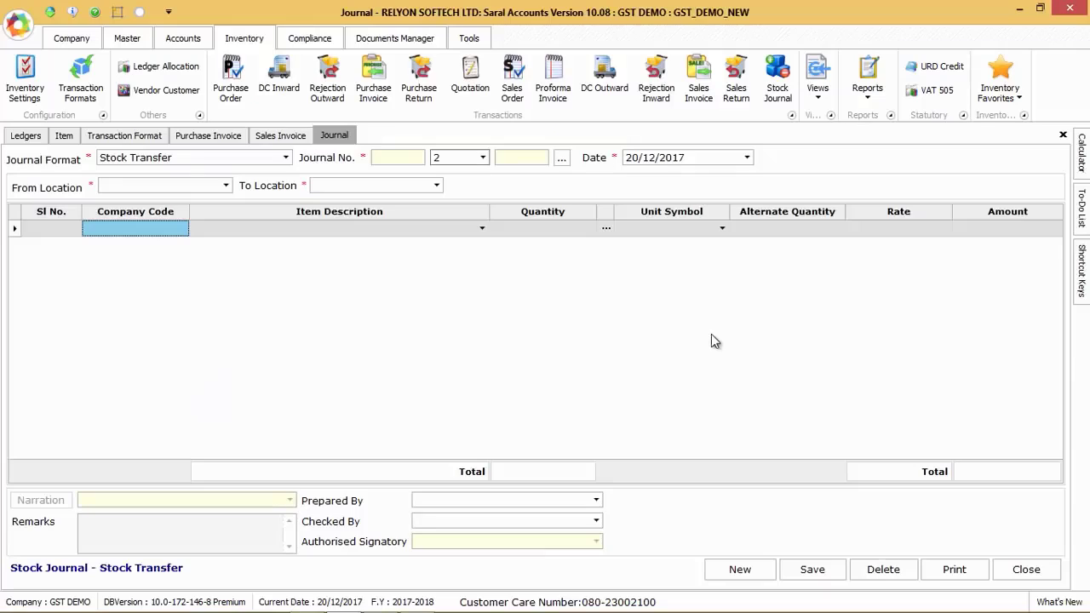
# Review the Display Formats, Cost Centre and Budget sections of the accounting settings and close them without changes
pyautogui.click(175, 39)
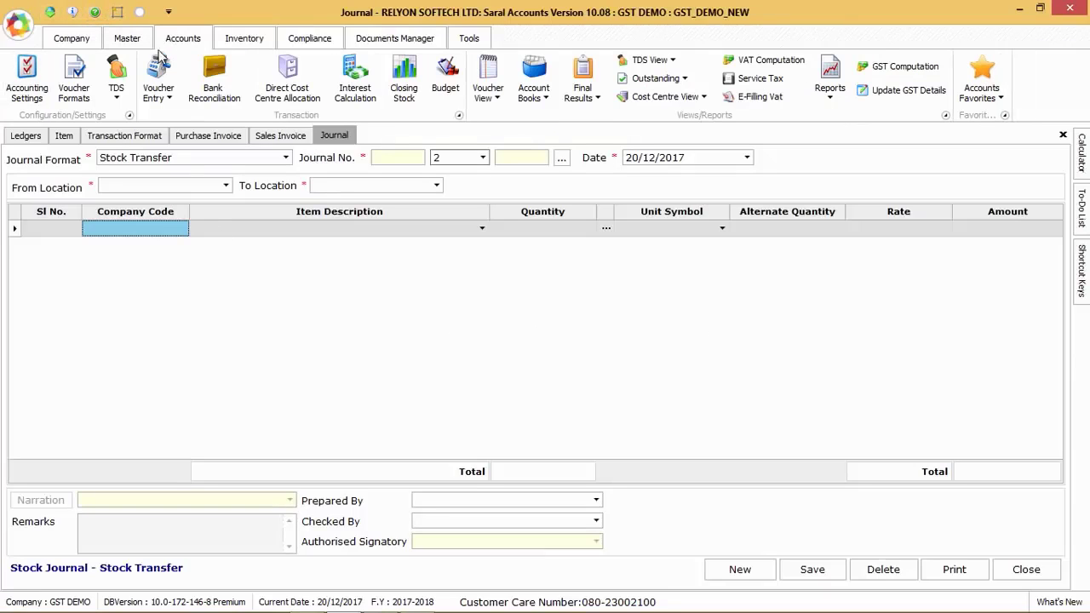
pyautogui.click(26, 78)
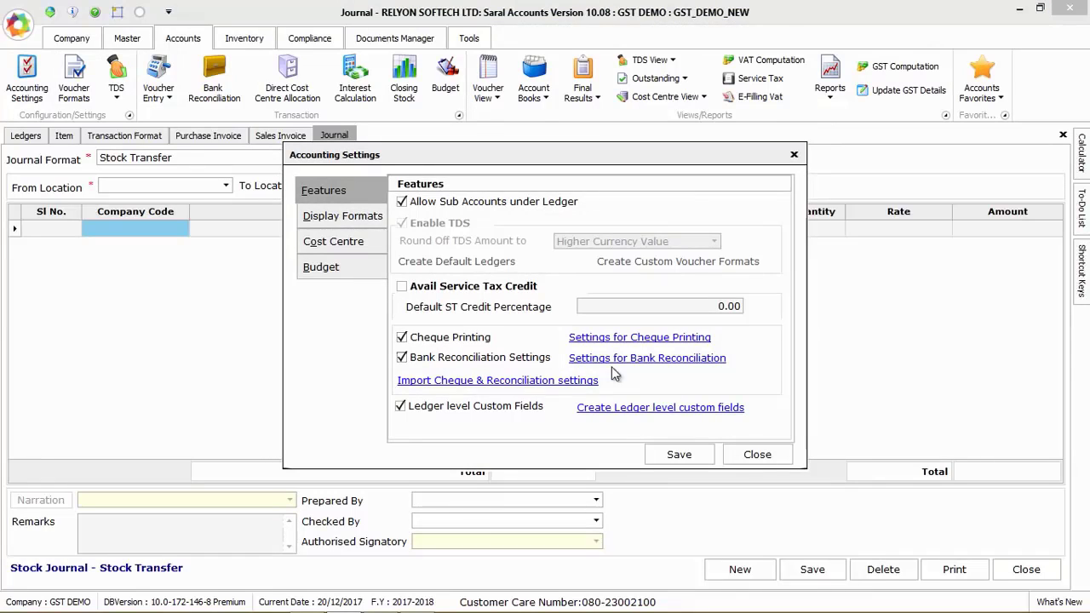
pyautogui.click(344, 217)
pyautogui.click(358, 247)
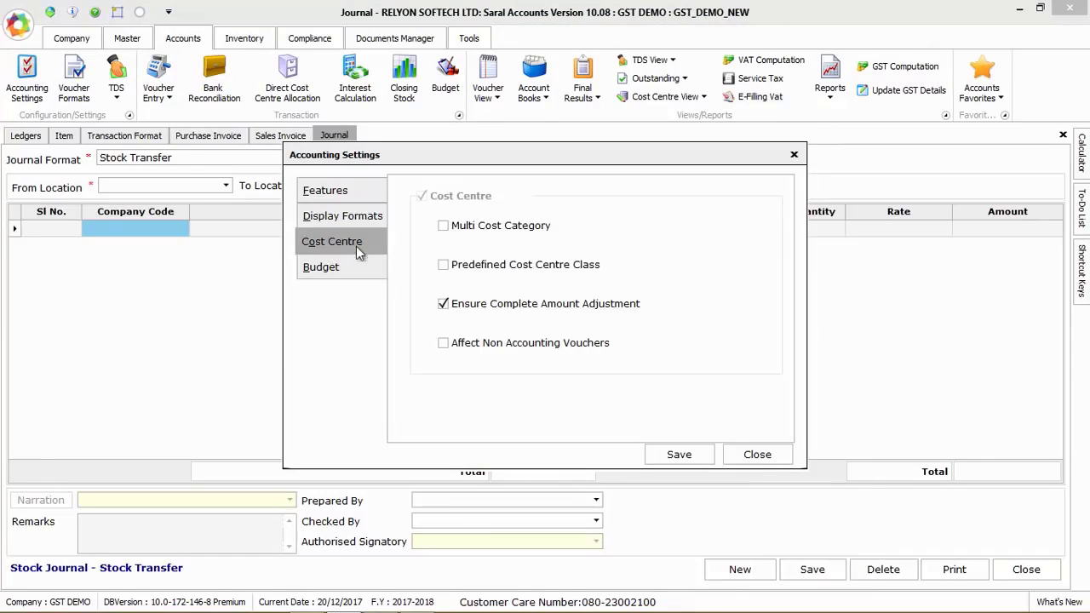
pyautogui.click(341, 267)
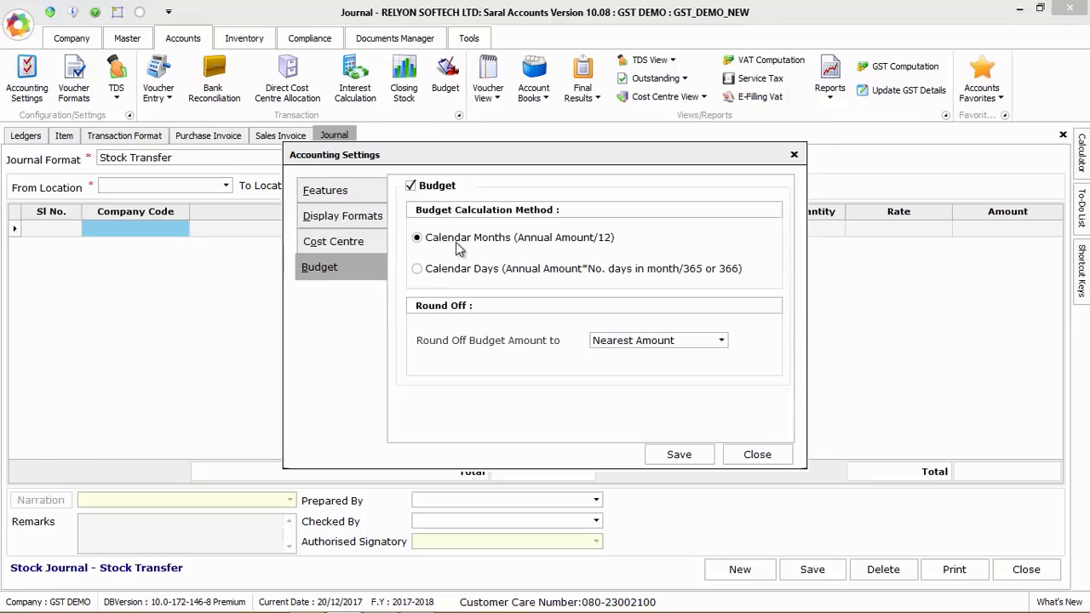
pyautogui.click(760, 457)
# Review the Ecs Sbh Pay payment format among the voucher formats and look over the available TDS entries
pyautogui.click(74, 78)
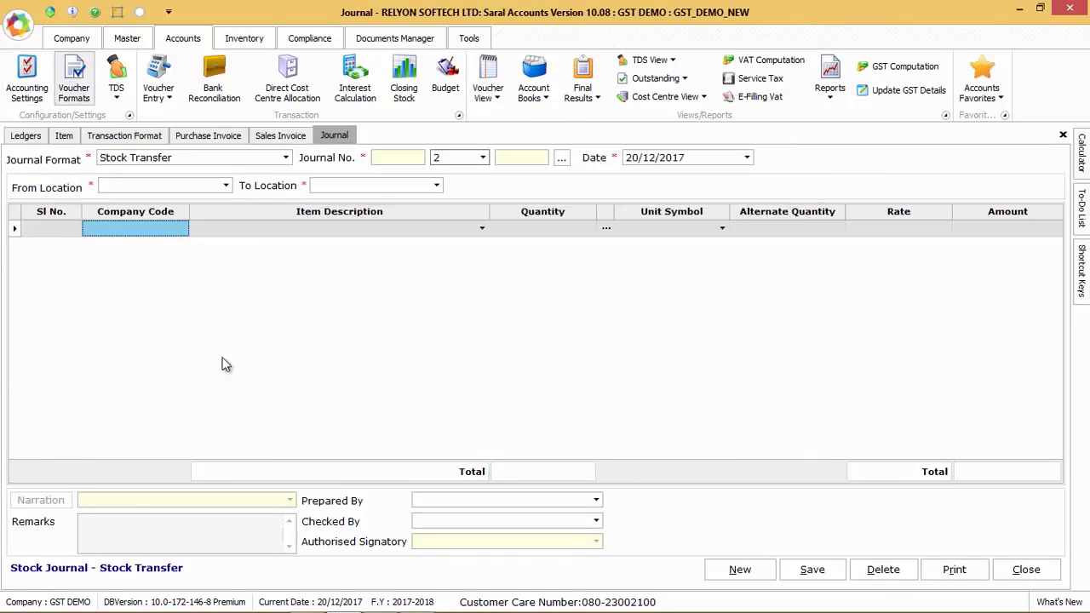
pyautogui.click(97, 467)
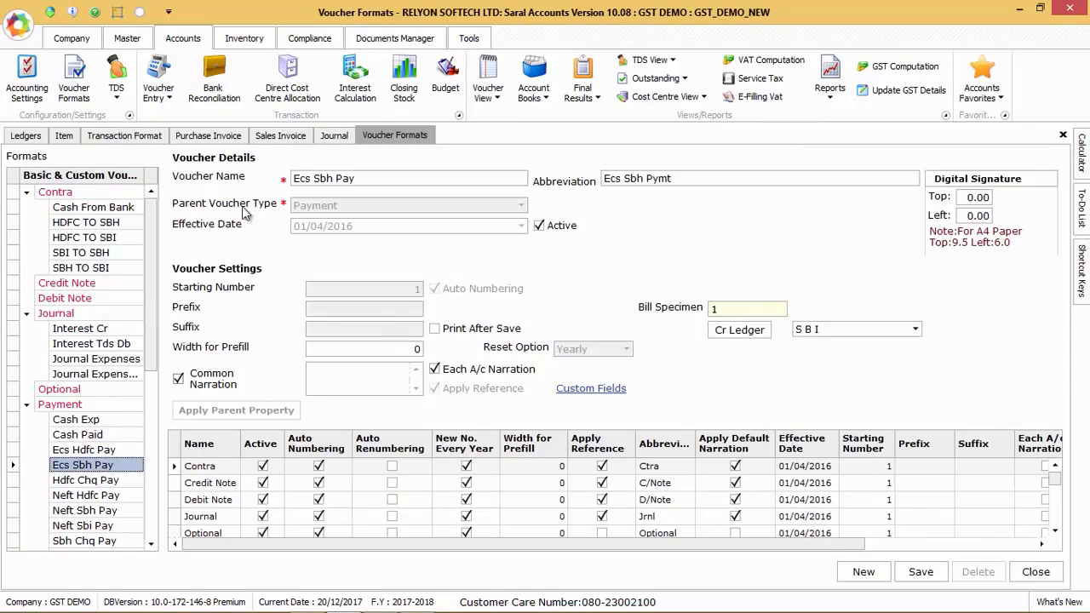
pyautogui.click(118, 92)
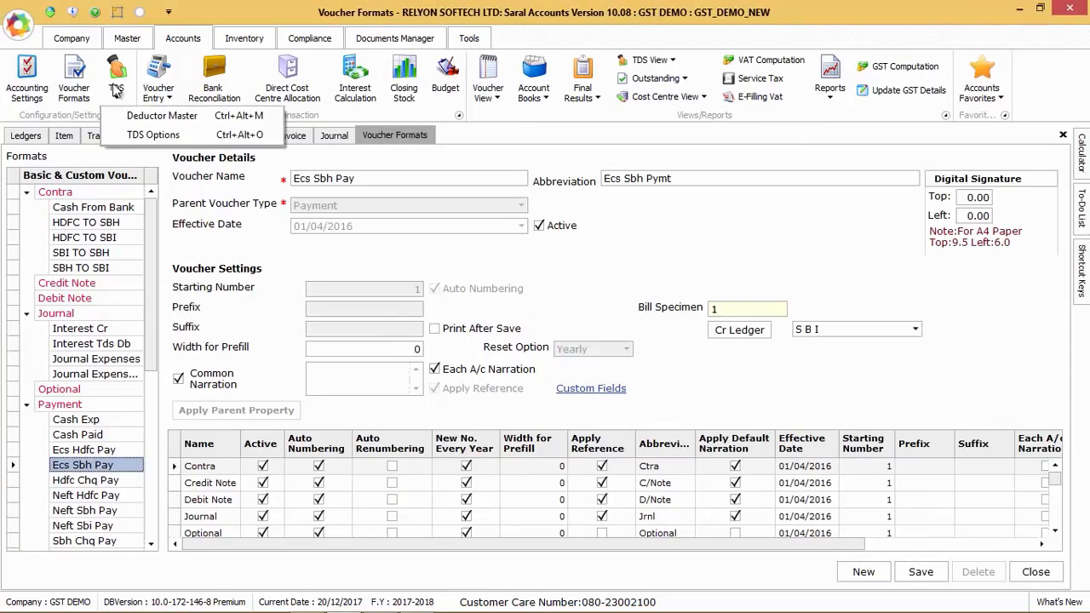
# Start a receipt voucher entry and open existing receipt voucher 49 from the voucher number list
pyautogui.click(156, 95)
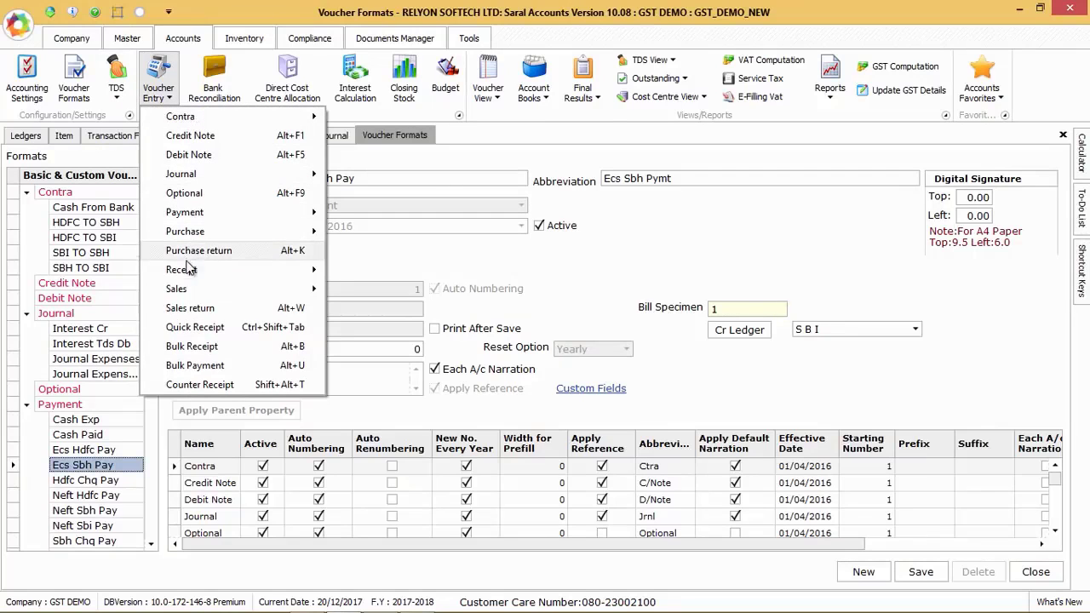
pyautogui.moveTo(205, 272)
pyautogui.click(379, 272)
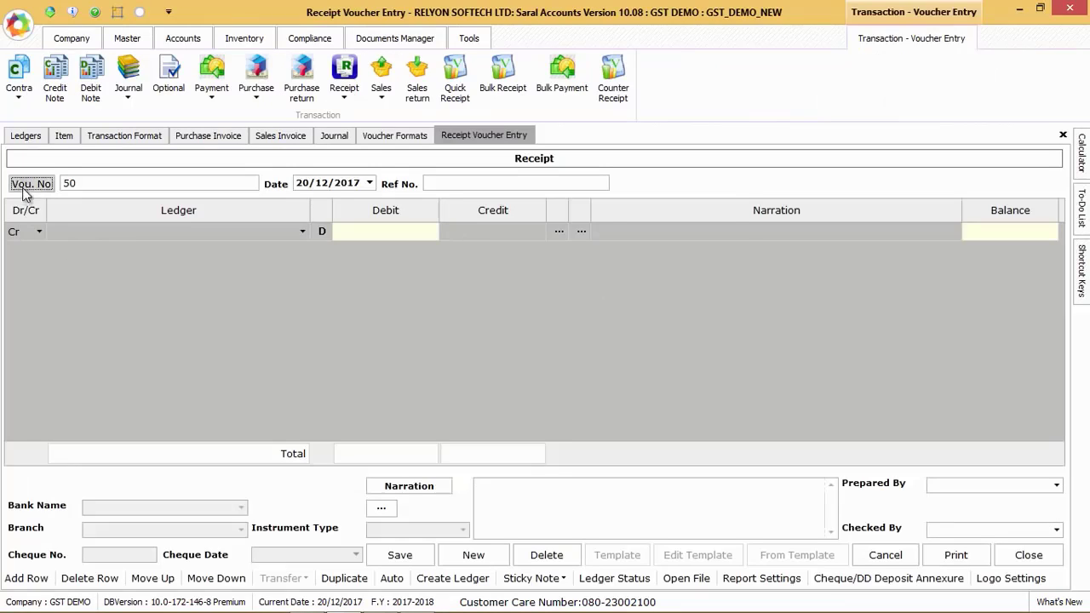
pyautogui.click(26, 186)
pyautogui.doubleClick(523, 260)
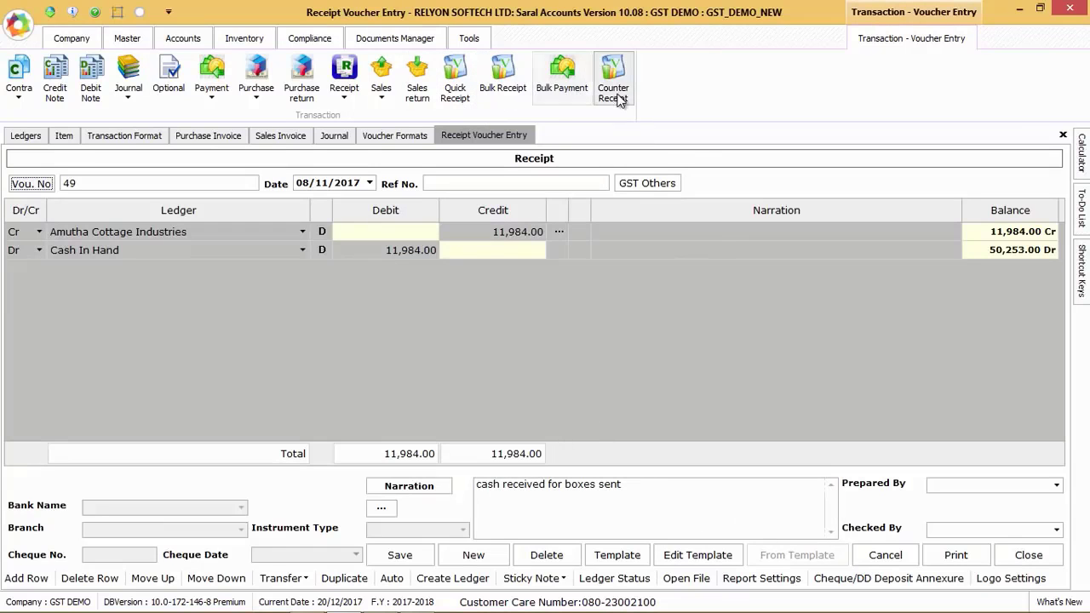
# Open bank reconciliation for the Bank Account type and load the entries of the H D F C Bank ledger
pyautogui.click(183, 38)
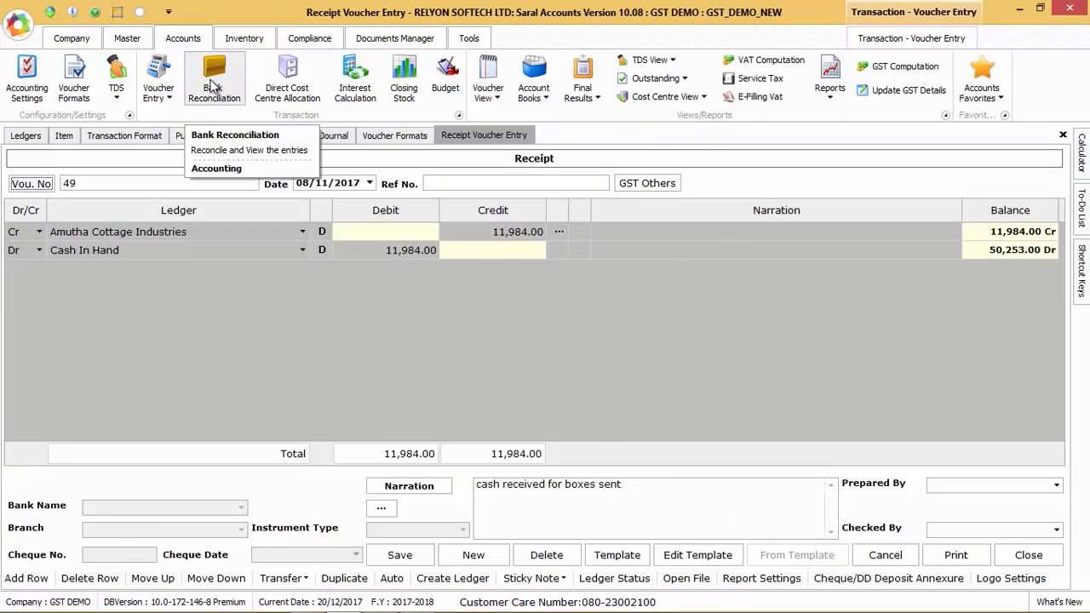
pyautogui.click(213, 81)
pyautogui.click(182, 162)
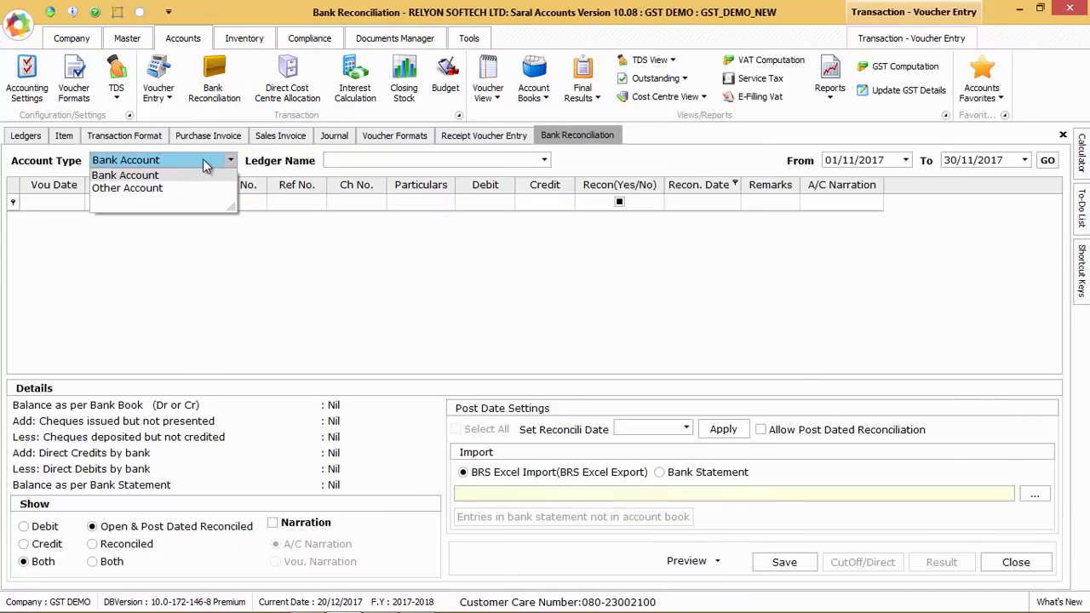
pyautogui.click(204, 164)
pyautogui.click(504, 161)
pyautogui.click(548, 163)
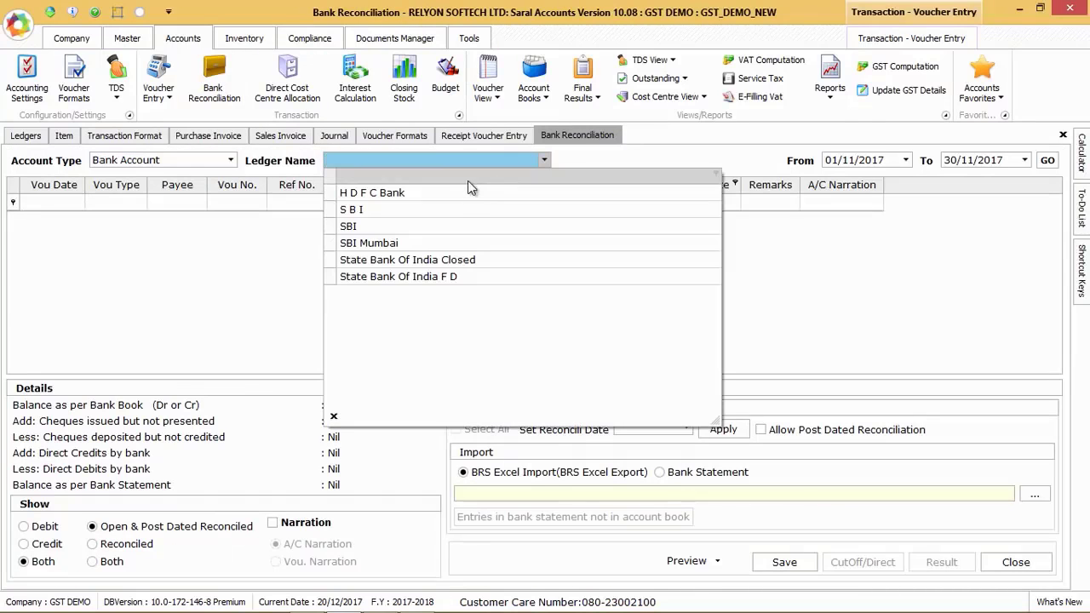
pyautogui.click(469, 187)
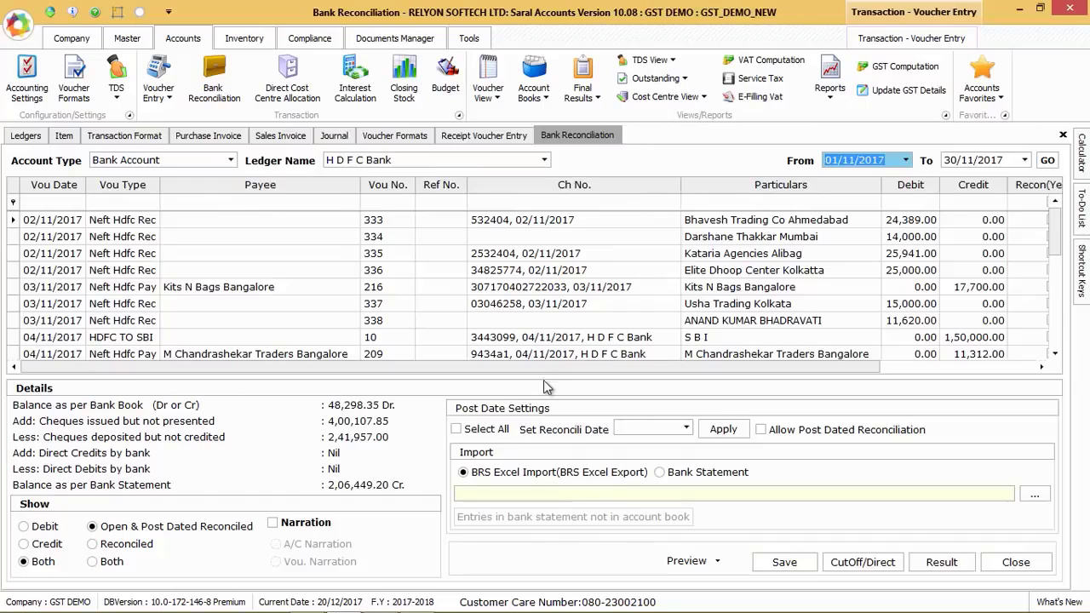
# Mark vouchers 333, 334 and 335 as reconciled in the bank reconciliation list
pyautogui.moveTo(637, 367); pyautogui.dragTo(789, 372)
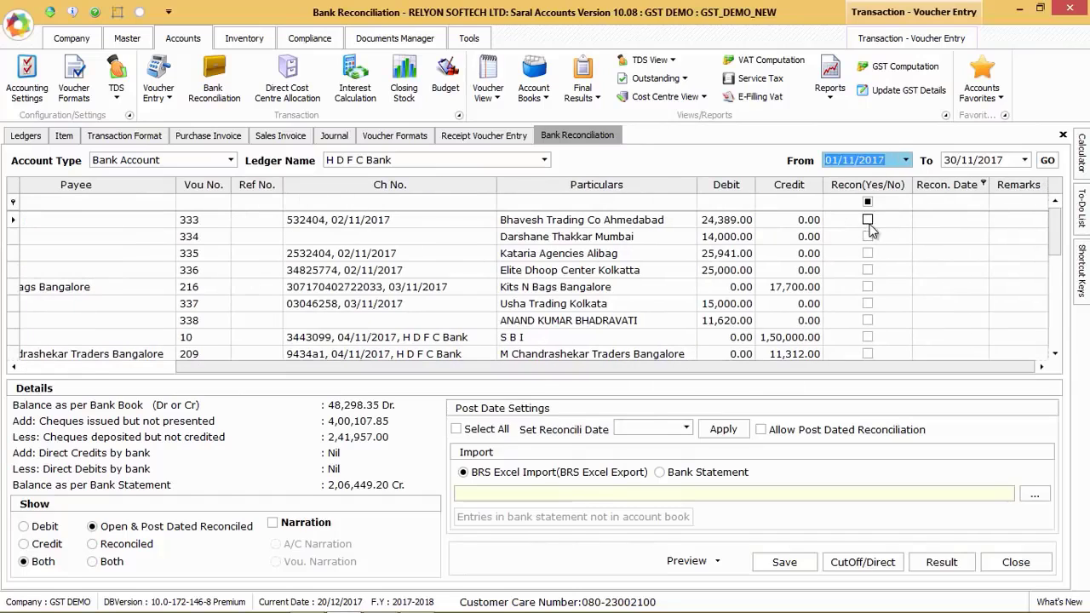
pyautogui.click(867, 220)
pyautogui.click(867, 237)
pyautogui.click(867, 253)
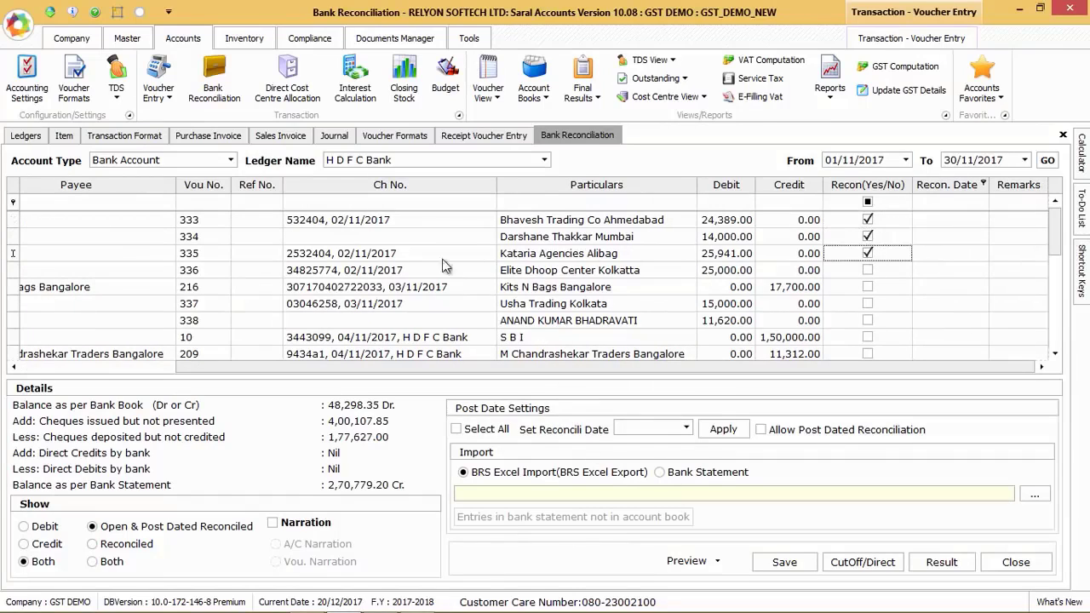
# View the voucher statistics and open the Cash Book for 01/12/2017 to 20/12/2017
pyautogui.click(488, 85)
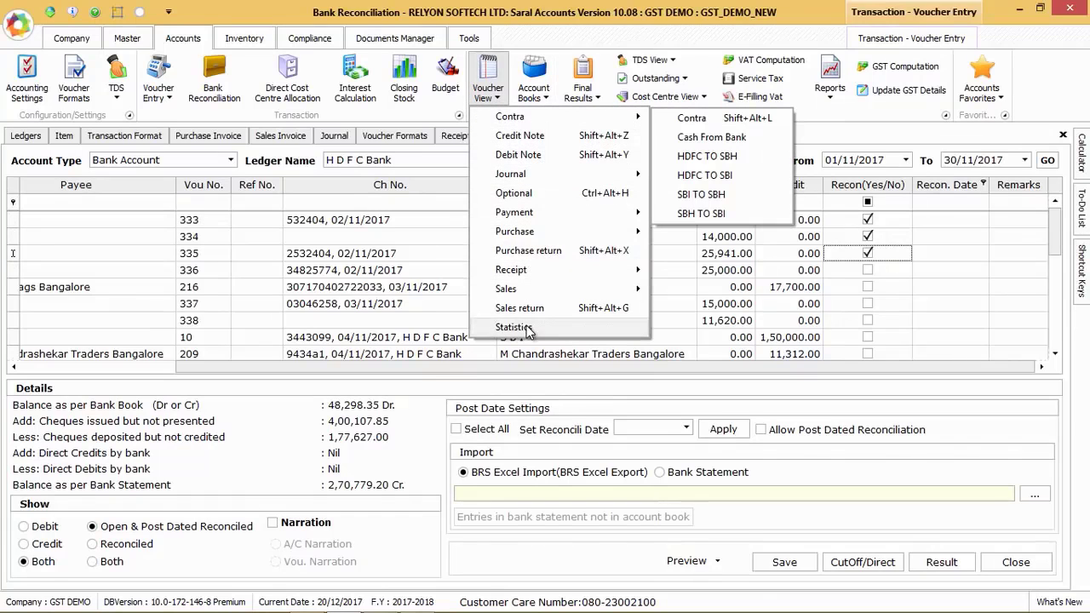
pyautogui.click(513, 327)
pyautogui.click(533, 85)
pyautogui.click(590, 159)
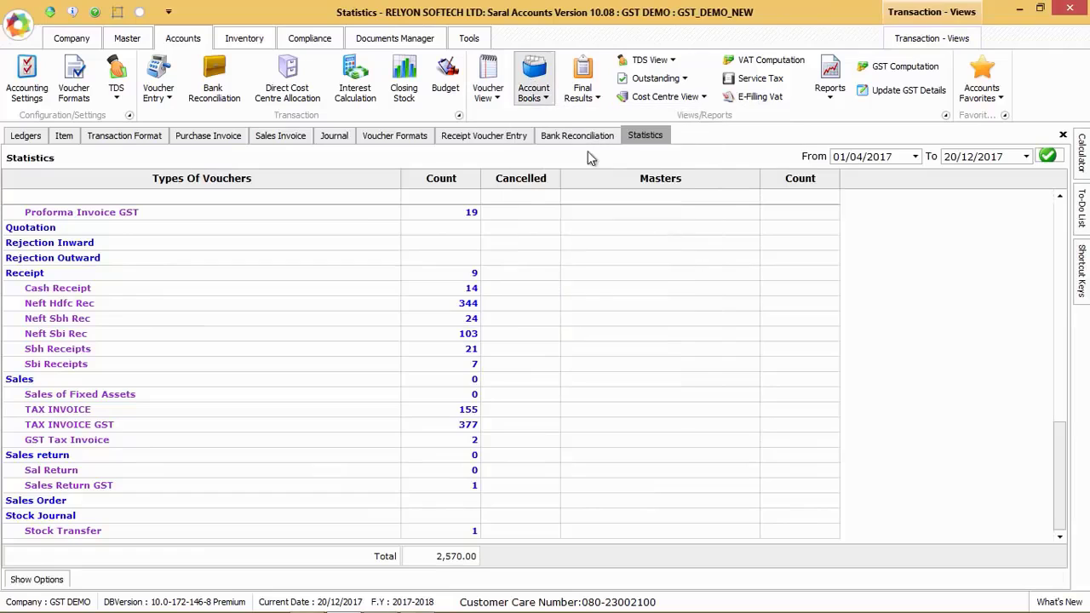
pyautogui.click(597, 304)
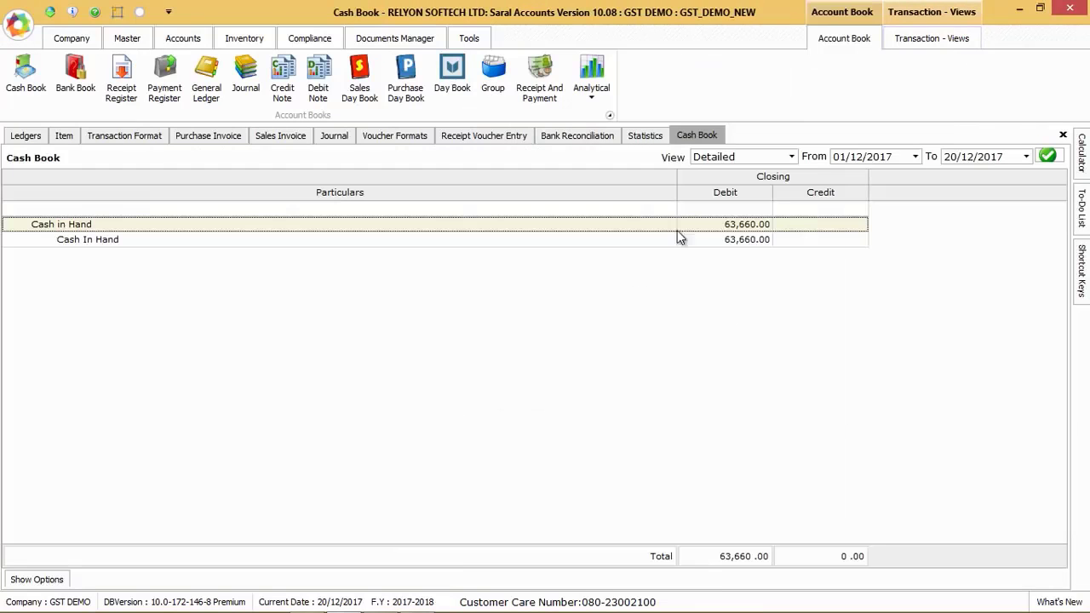
# Show the transaction columns in the Cash Book and review its view, comparison and period view choices
pyautogui.click(783, 162)
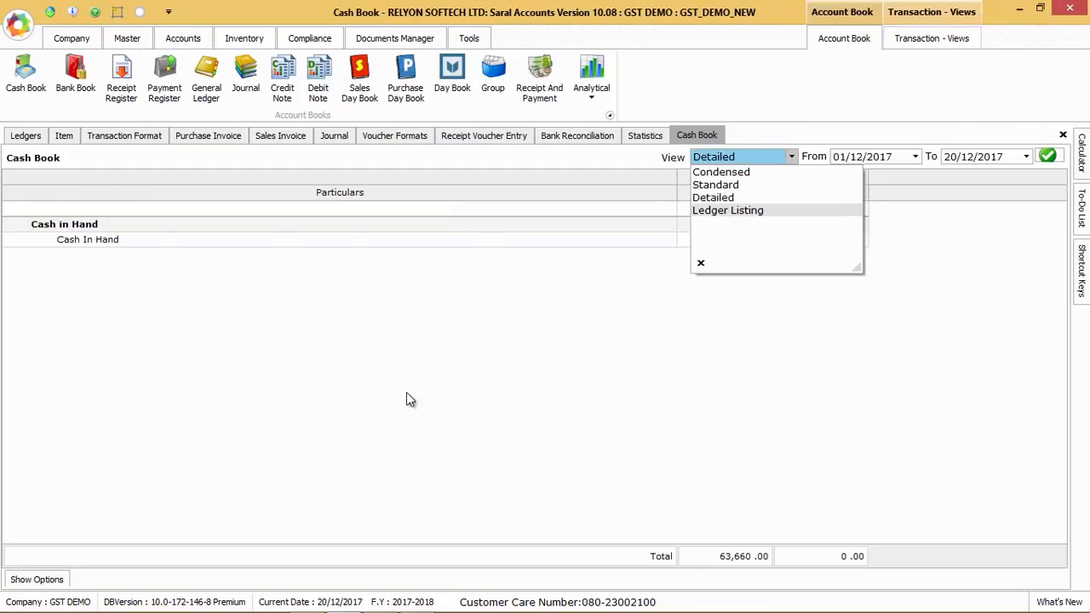
pyautogui.click(23, 581)
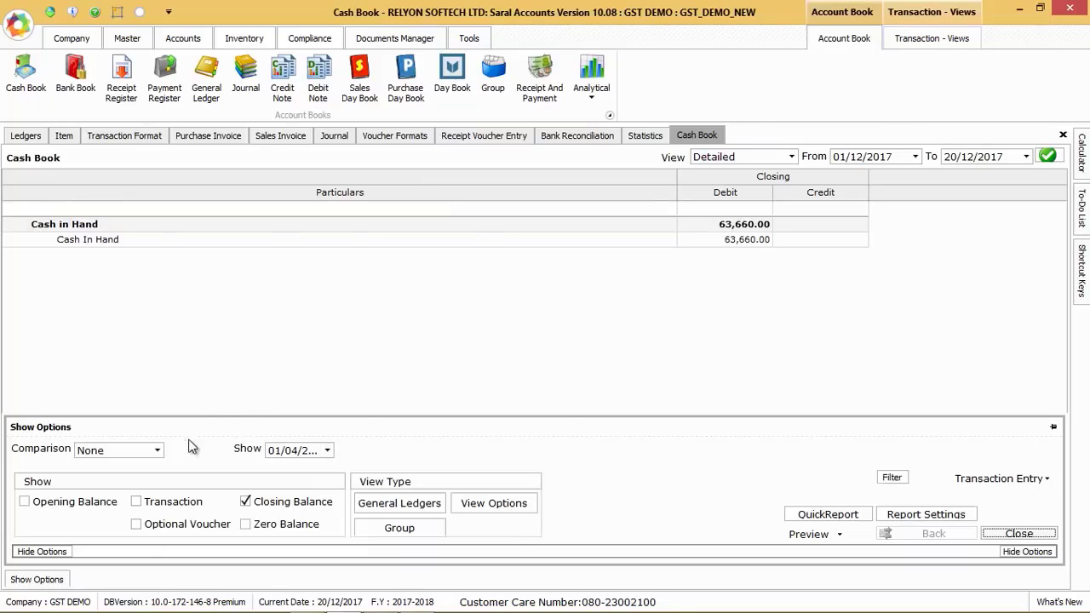
pyautogui.click(146, 502)
pyautogui.click(146, 456)
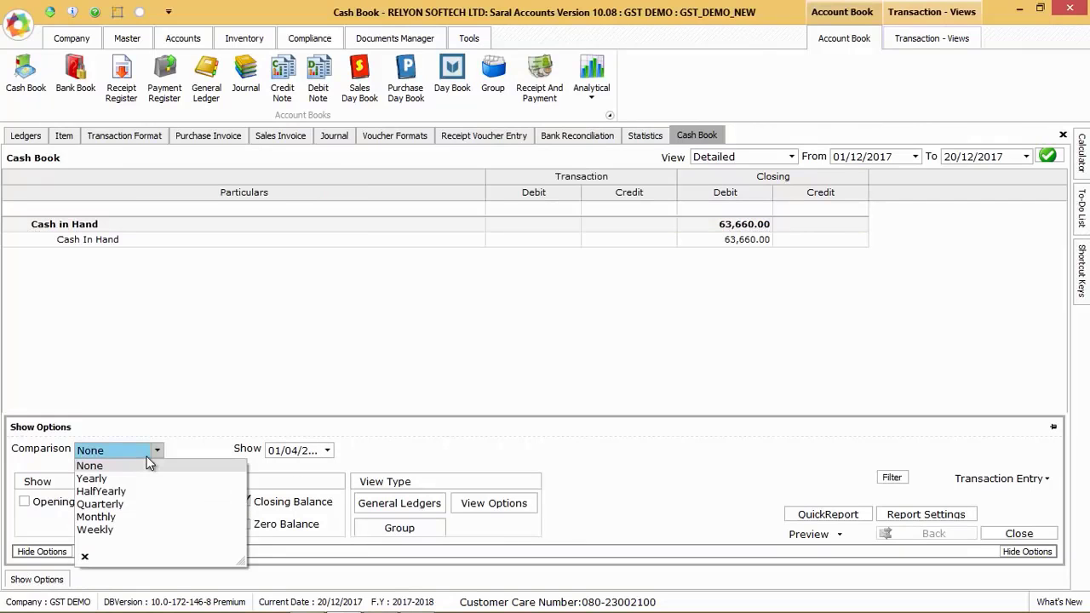
pyautogui.click(498, 503)
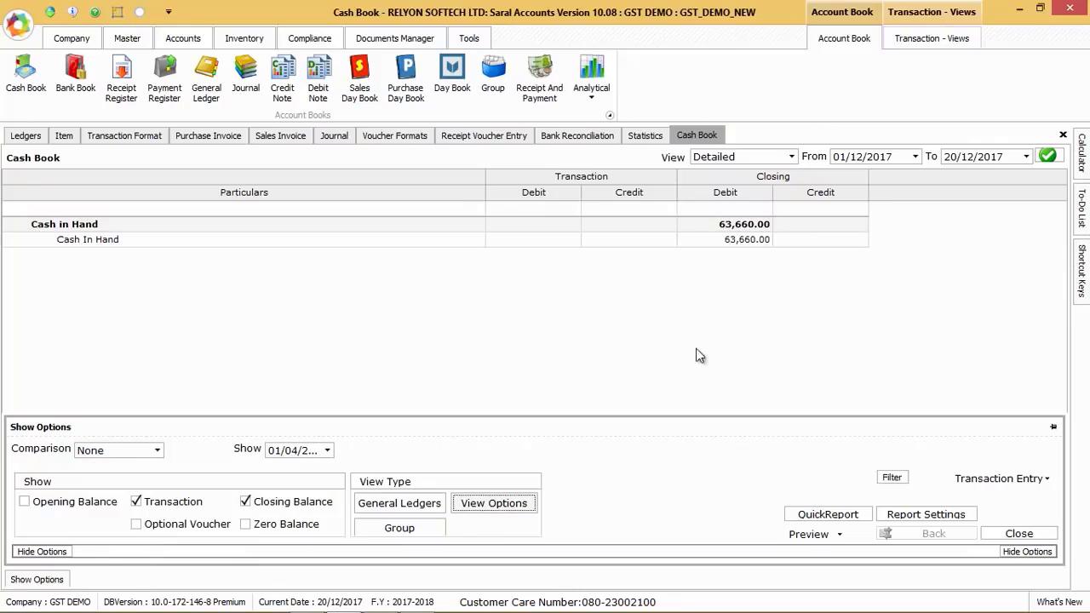
# Open the Bank Book for 01/12/2017 to 20/12/2017 and review its view types, comparison choices and general ledger option
pyautogui.click(75, 77)
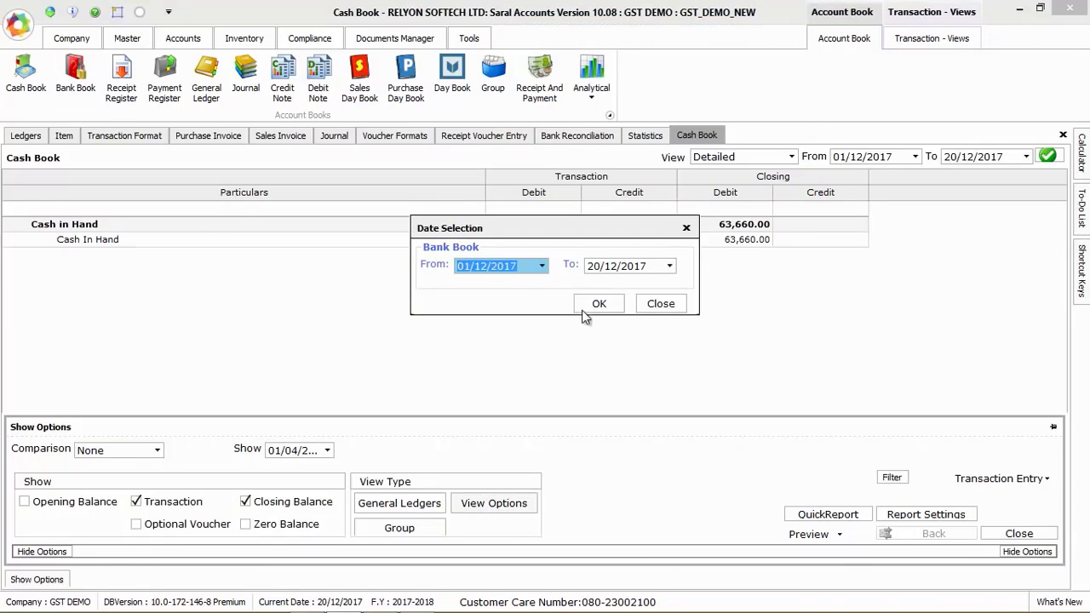
pyautogui.click(593, 302)
pyautogui.click(784, 157)
pyautogui.press('Tab')
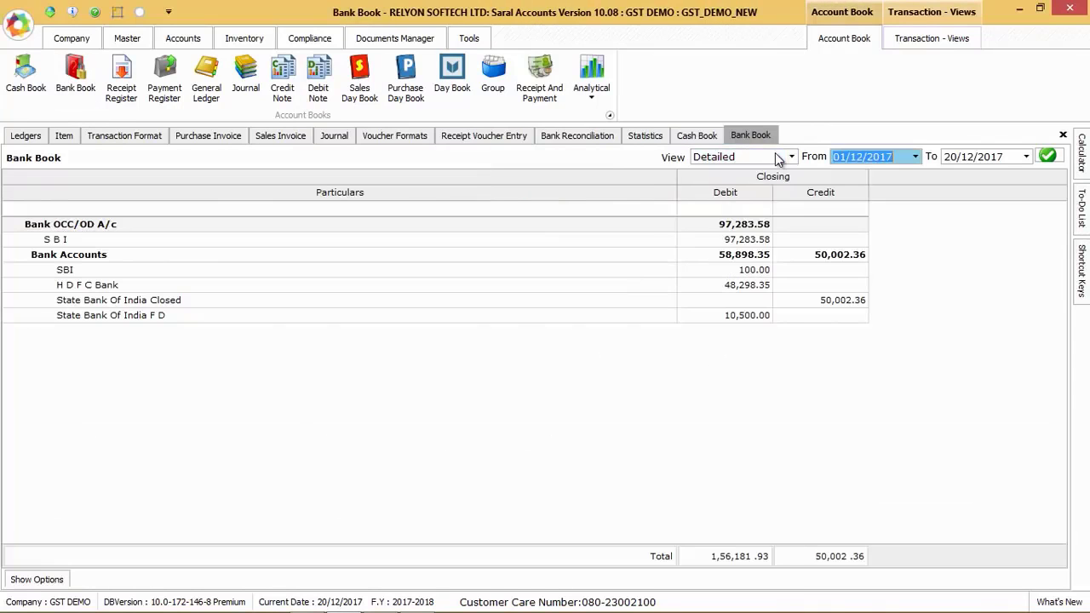
pyautogui.click(37, 579)
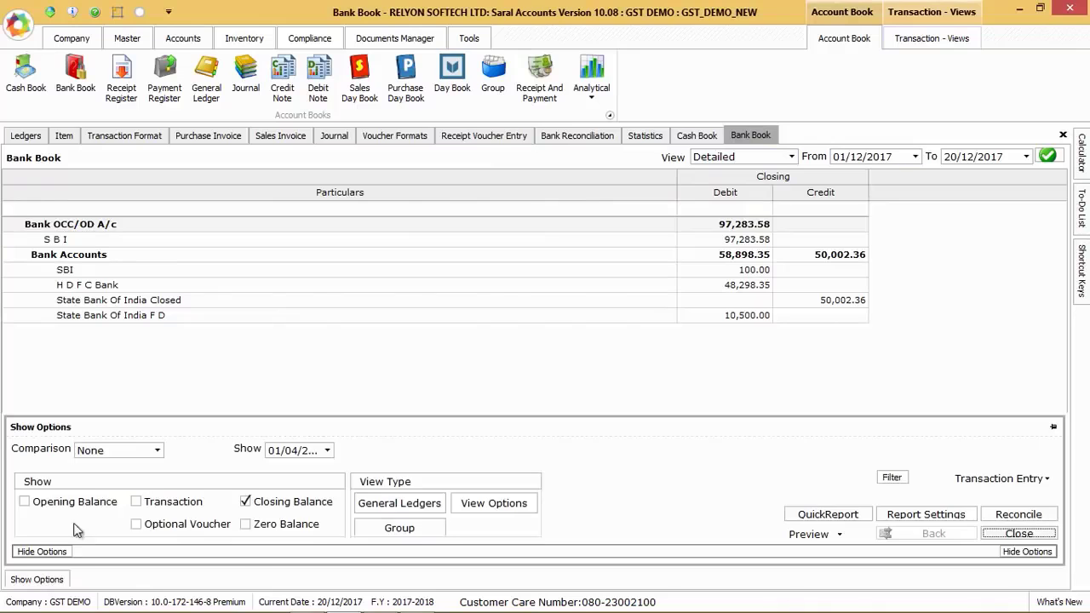
pyautogui.click(132, 457)
pyautogui.press('Tab')
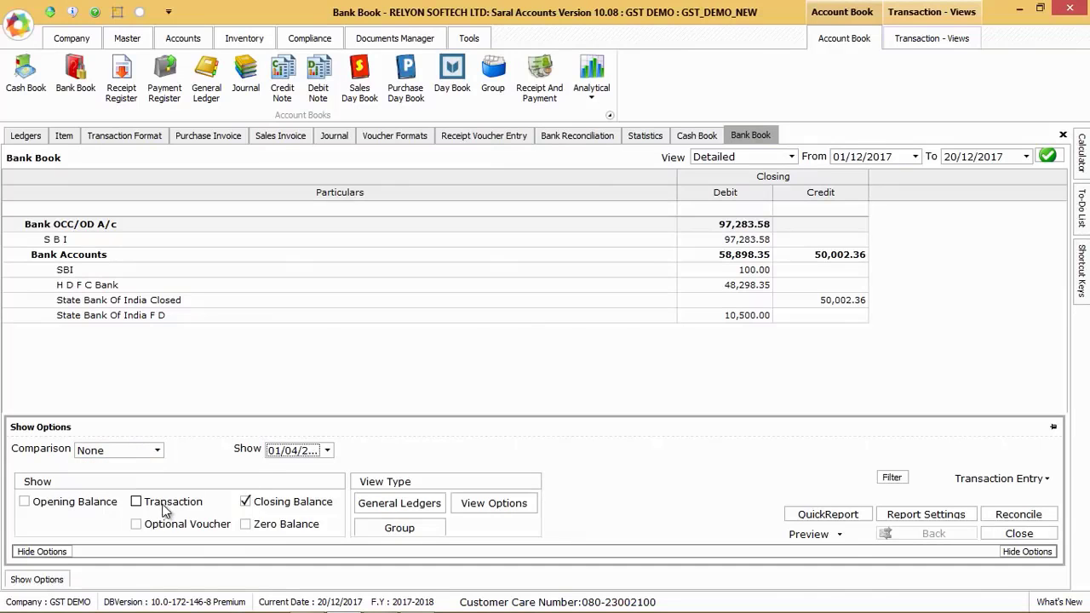
pyautogui.click(399, 503)
# Open the general ledger of Aarav Fragrances Pvt Ltd Bangalore and look through its available view formats
pyautogui.click(206, 81)
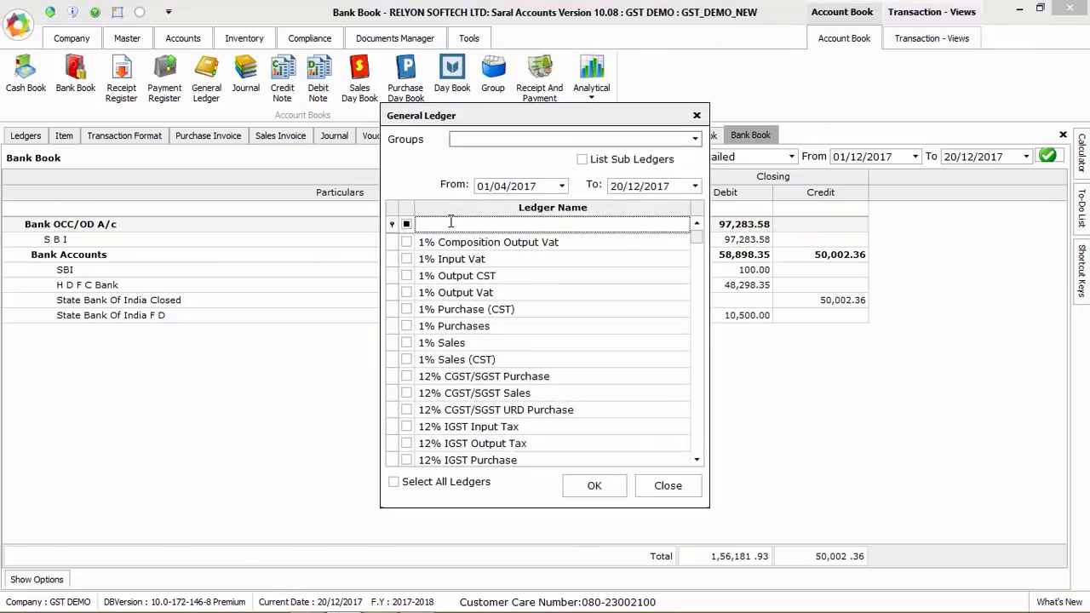
pyautogui.click(448, 221)
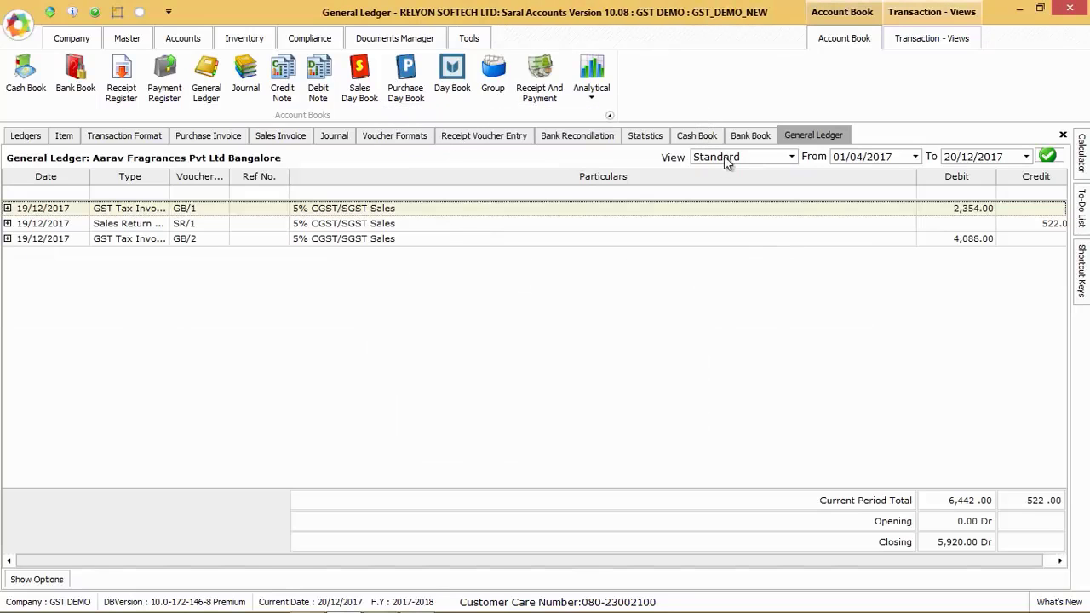
pyautogui.click(740, 158)
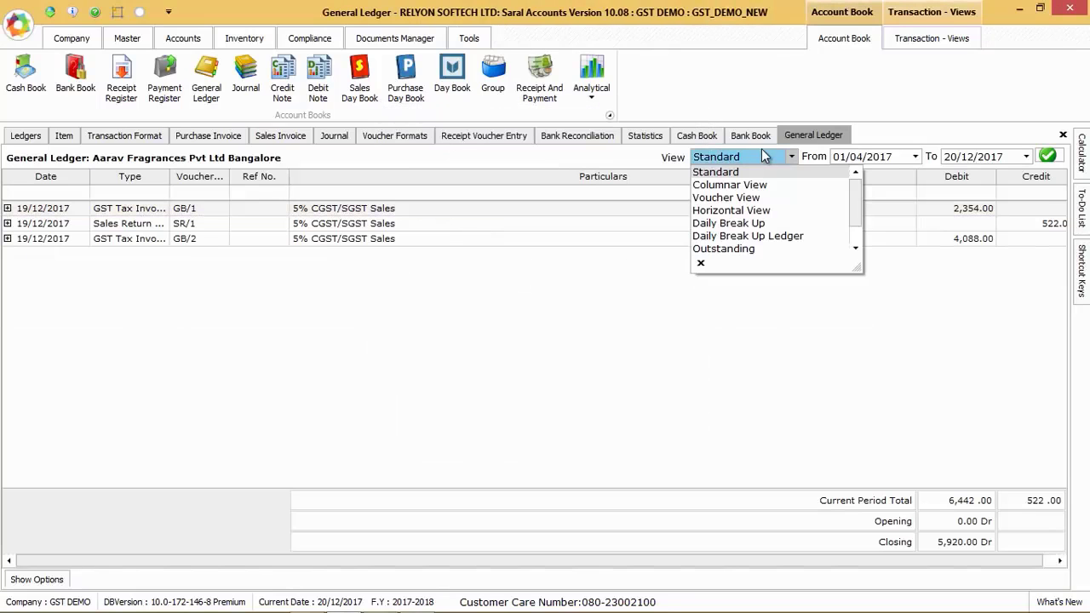
pyautogui.moveTo(855, 202); pyautogui.dragTo(857, 228)
pyautogui.click(168, 495)
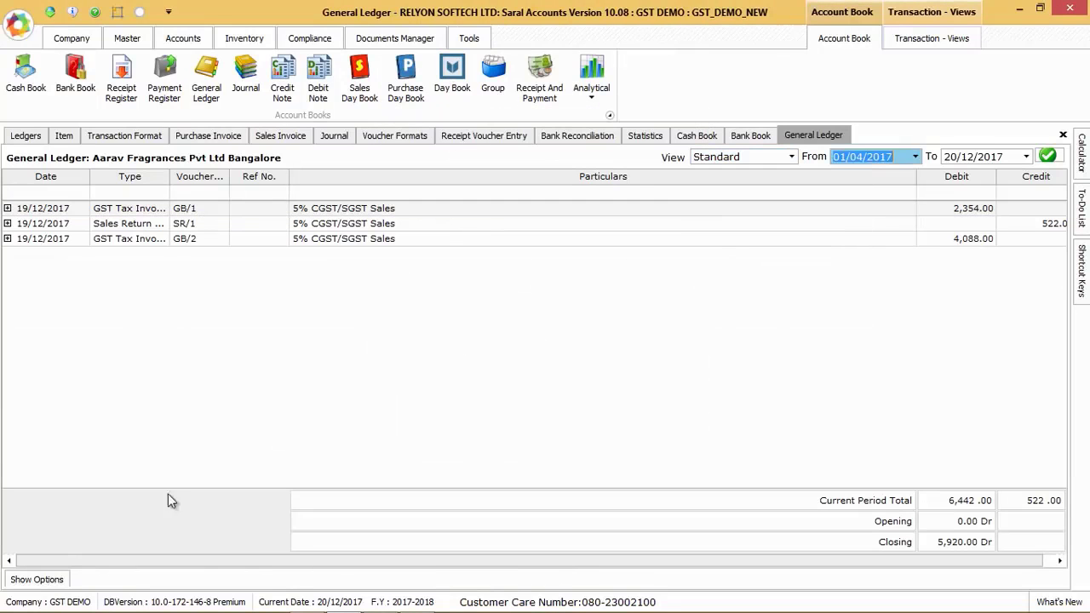
# Review the general ledger's show options and its period view choices, and close the period choices unchanged
pyautogui.click(39, 580)
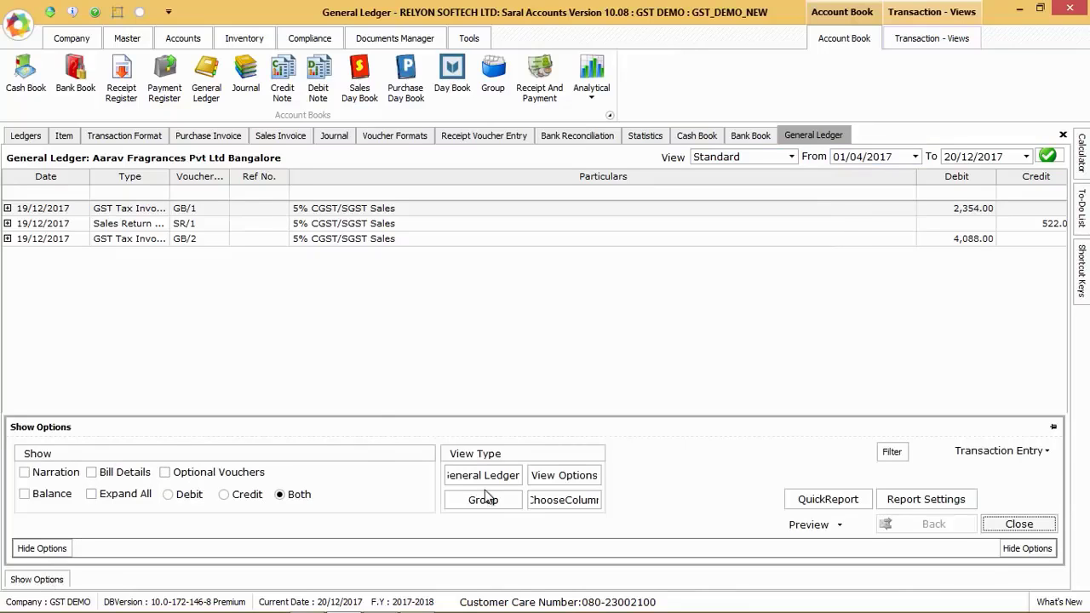
pyautogui.click(551, 480)
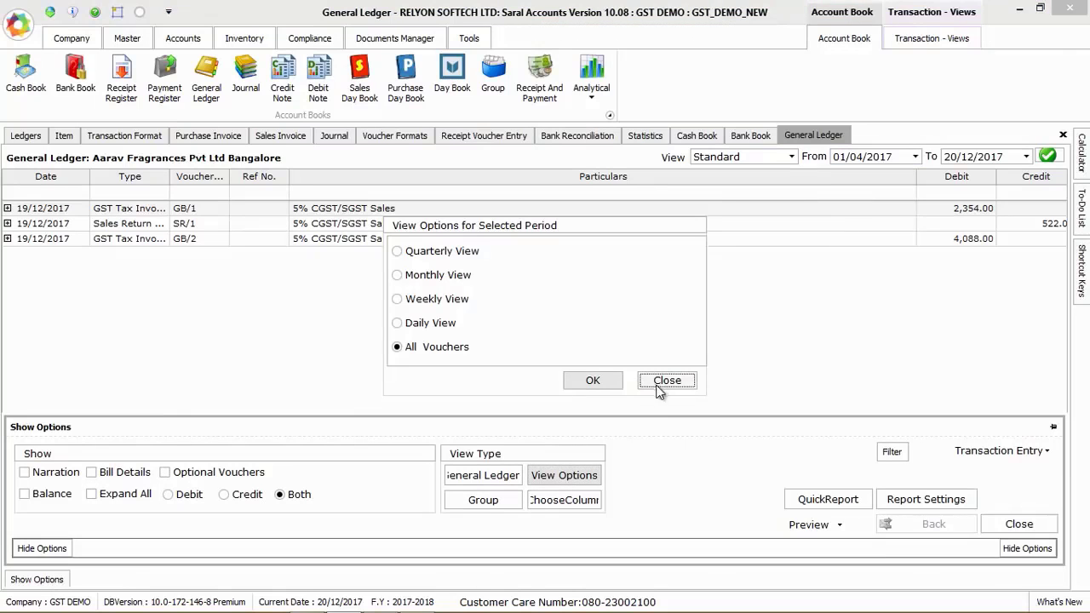
pyautogui.click(660, 387)
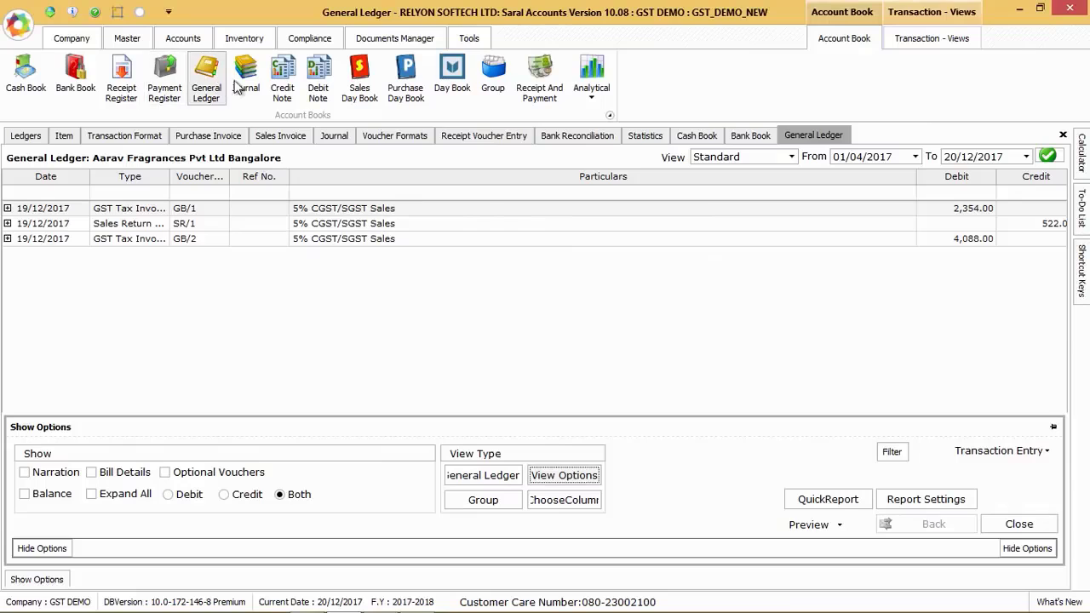
# Open the Trial Balance for 01/04/2017 to 20/12/2017 and look through its available view formats
pyautogui.click(198, 41)
pyautogui.click(581, 92)
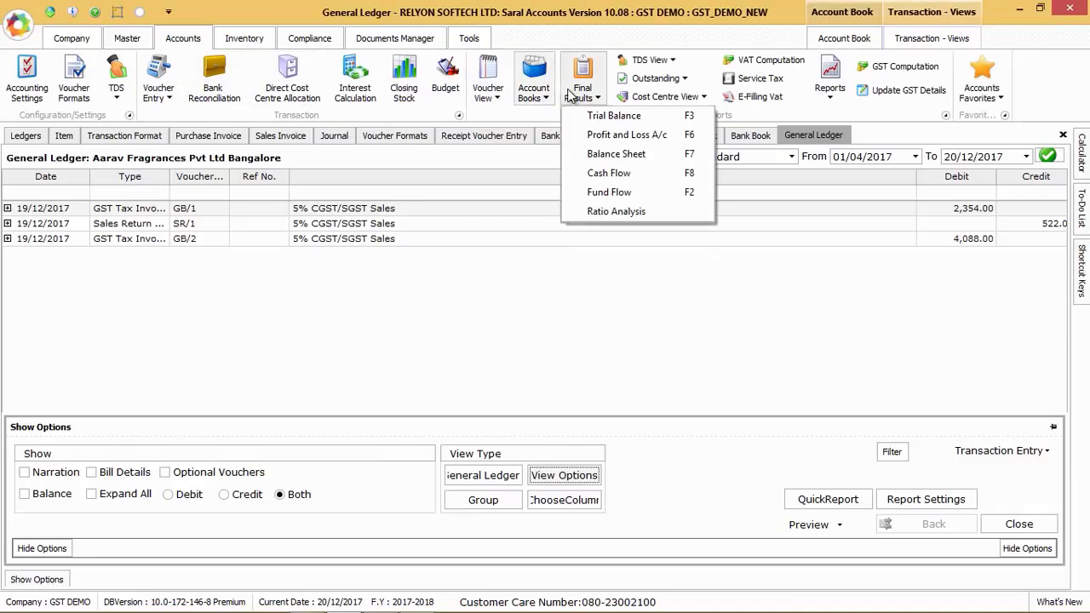
pyautogui.click(619, 116)
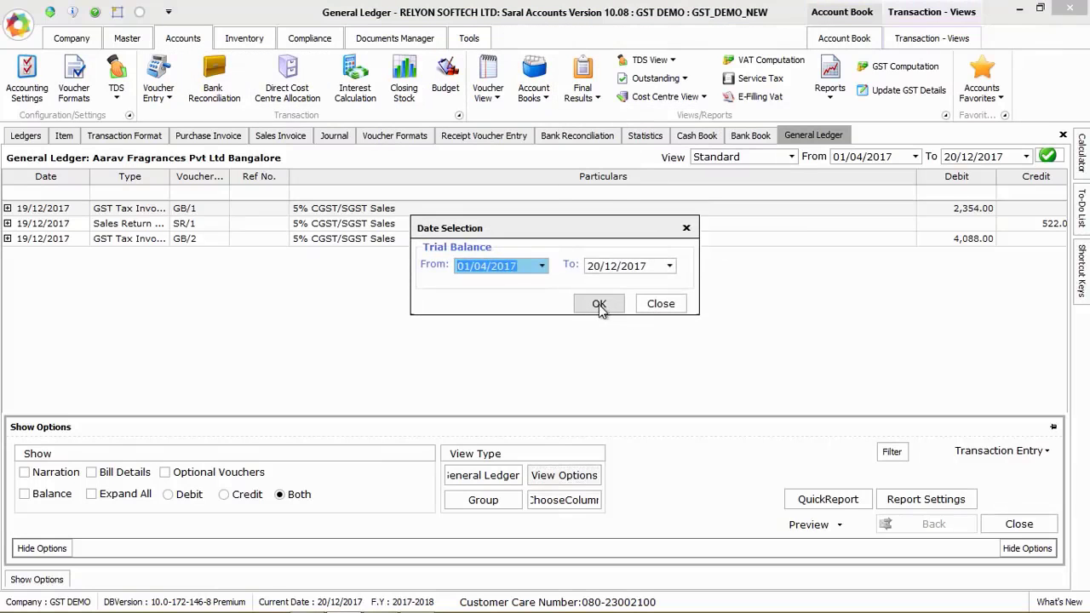
pyautogui.click(596, 306)
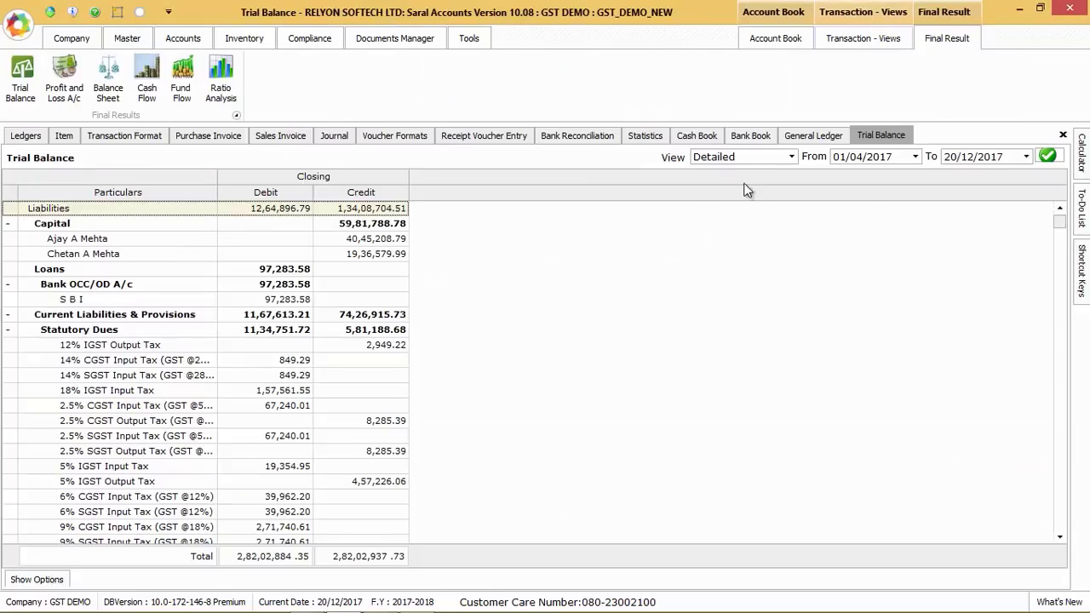
pyautogui.click(771, 158)
pyautogui.press('Return')
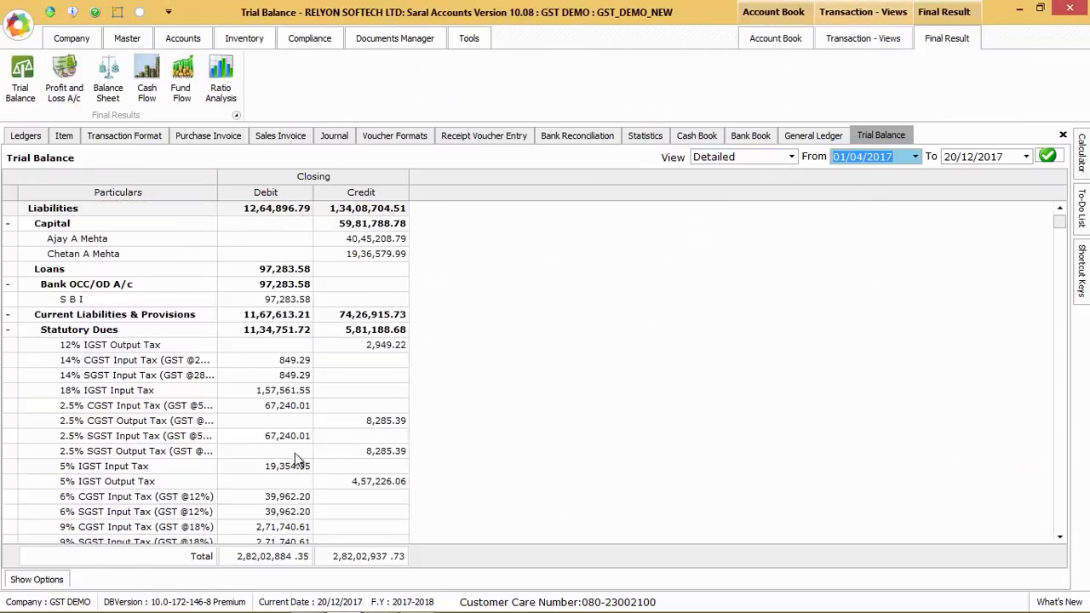
# Show the opening balance and transaction columns in the Trial Balance, and review its comparison and report export choices
pyautogui.click(36, 579)
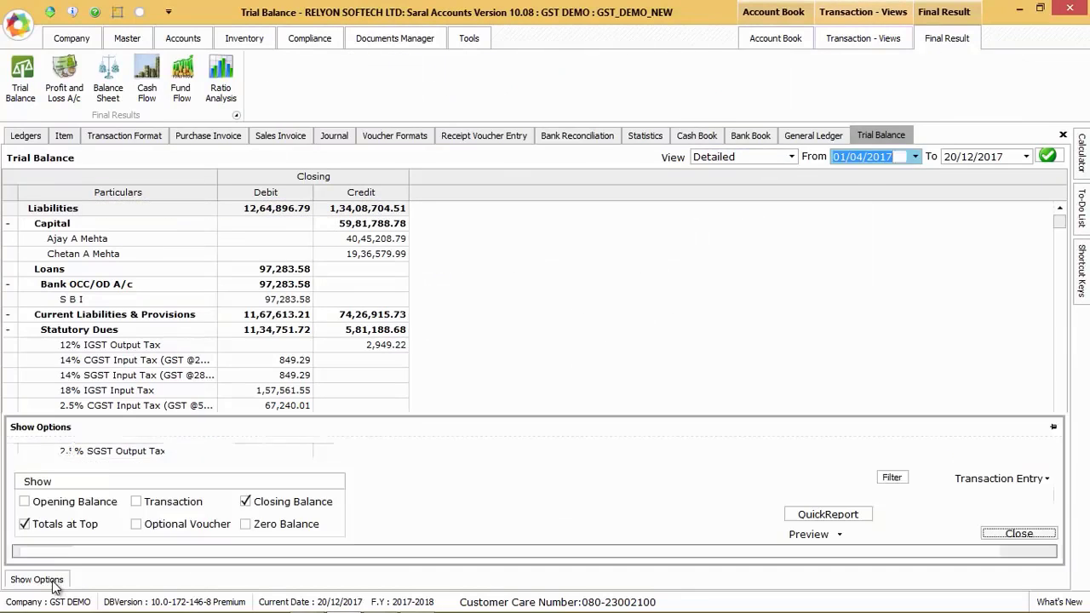
pyautogui.click(51, 502)
pyautogui.click(166, 502)
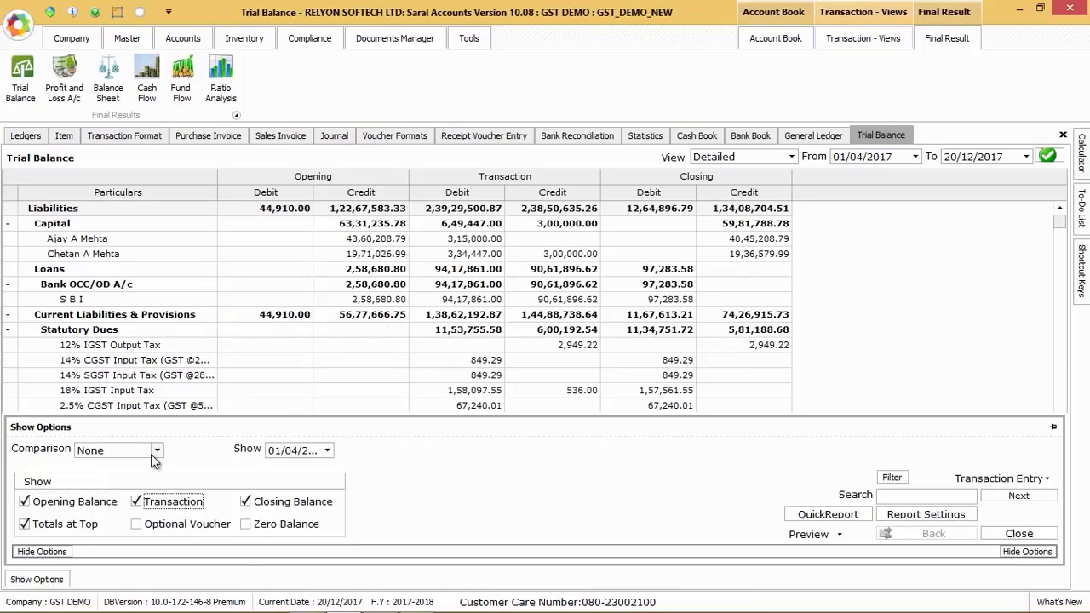
pyautogui.click(154, 458)
pyautogui.click(150, 452)
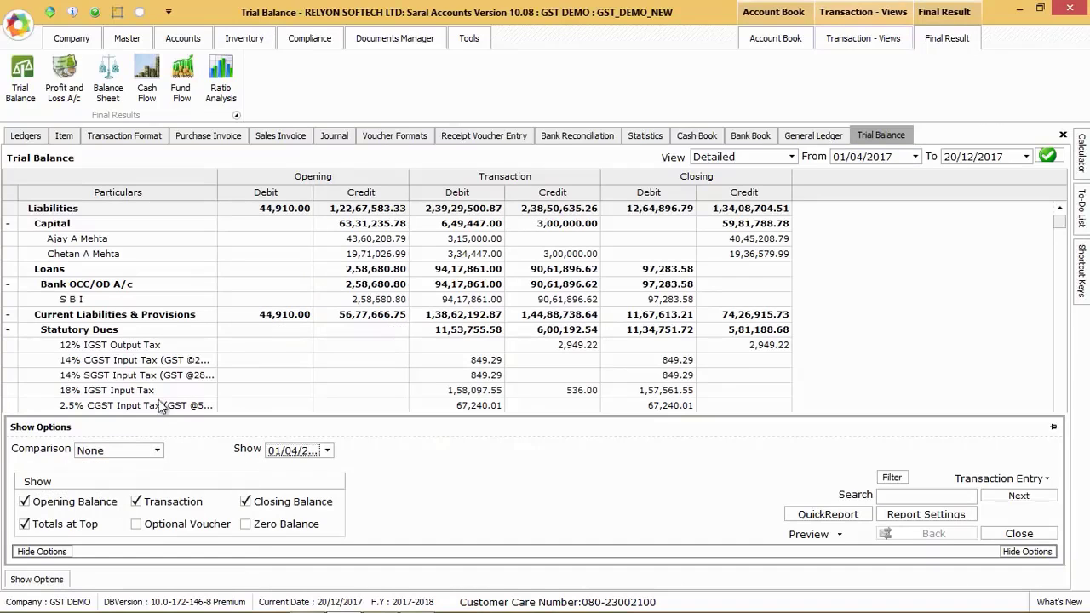
pyautogui.rightClick(244, 250)
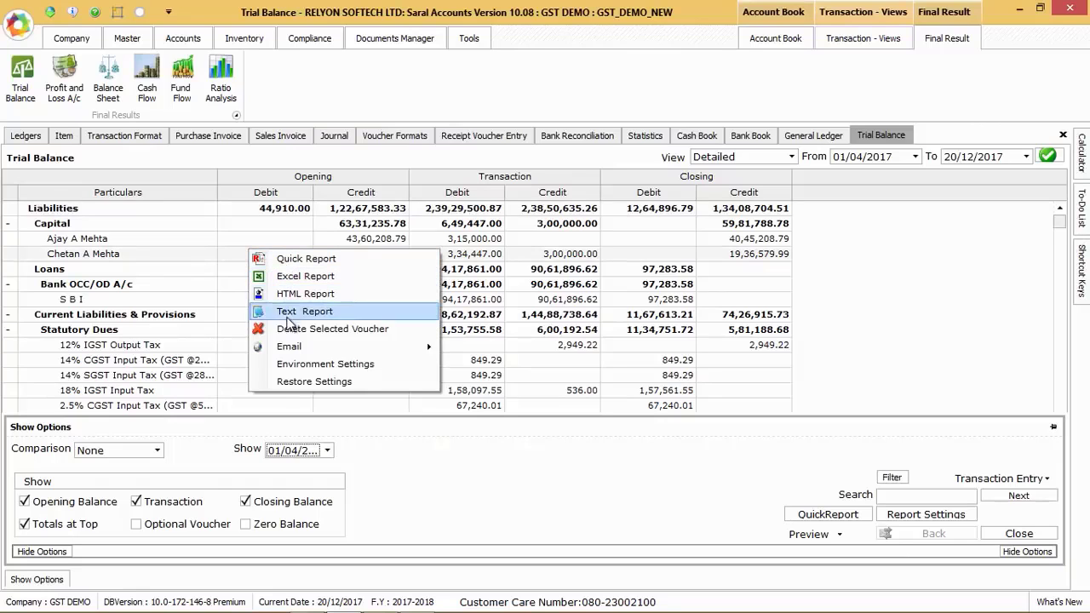
pyautogui.click(596, 375)
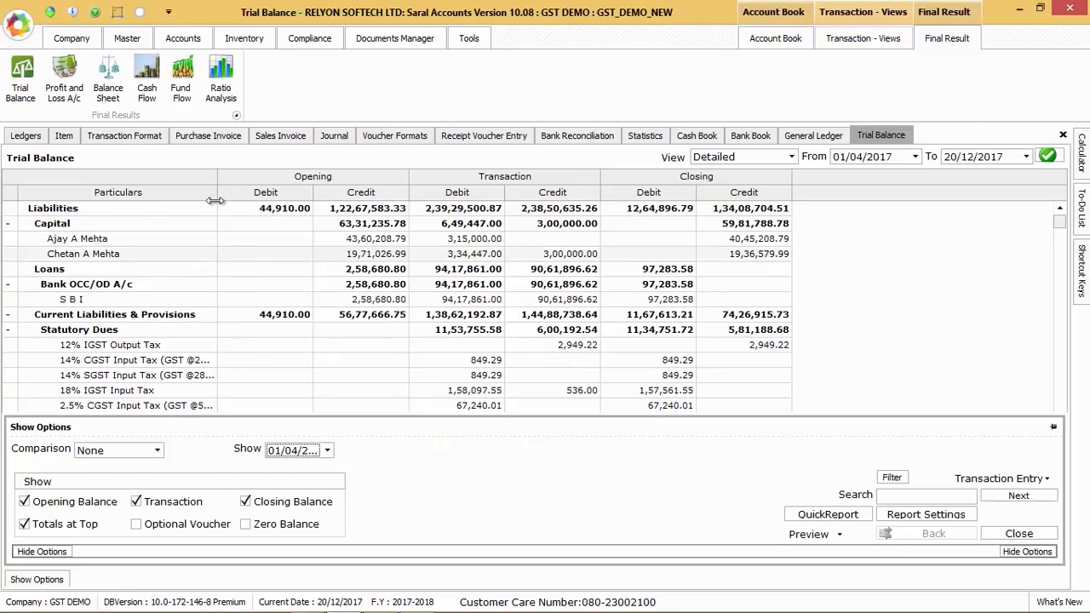
# Open the Profit and Loss account for 01/04/2017 to 20/12/2017 and review its view formats and show options
pyautogui.click(64, 77)
pyautogui.click(599, 303)
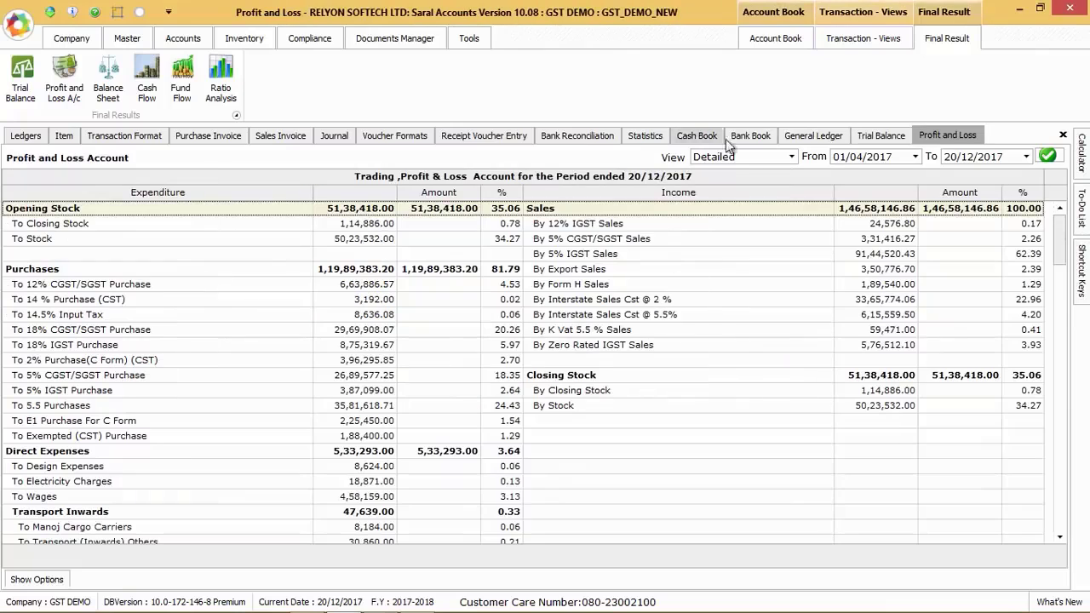
pyautogui.click(778, 157)
pyautogui.press('Tab')
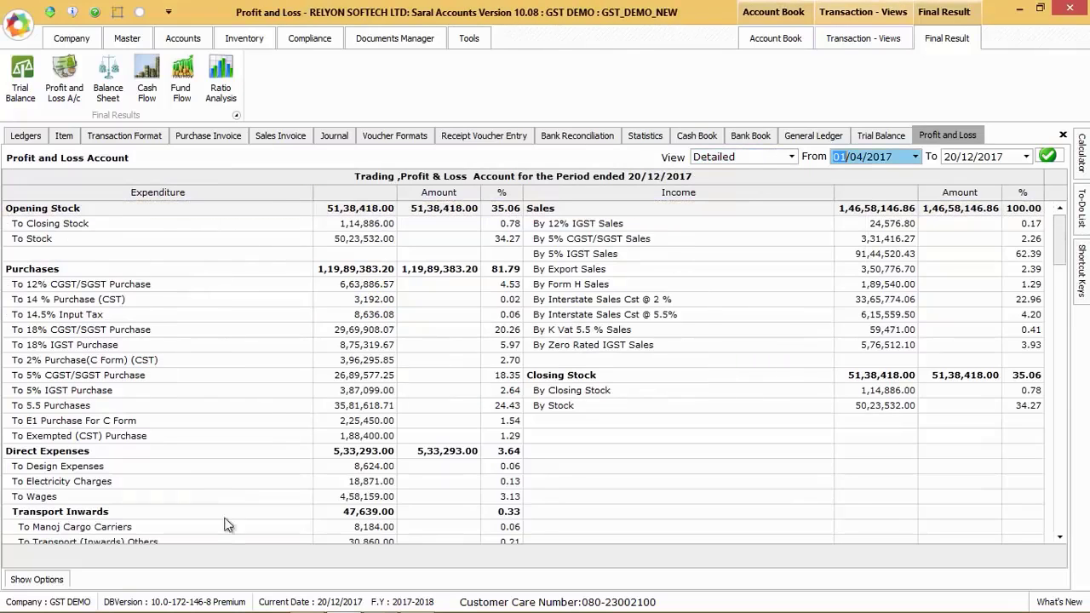
pyautogui.click(36, 579)
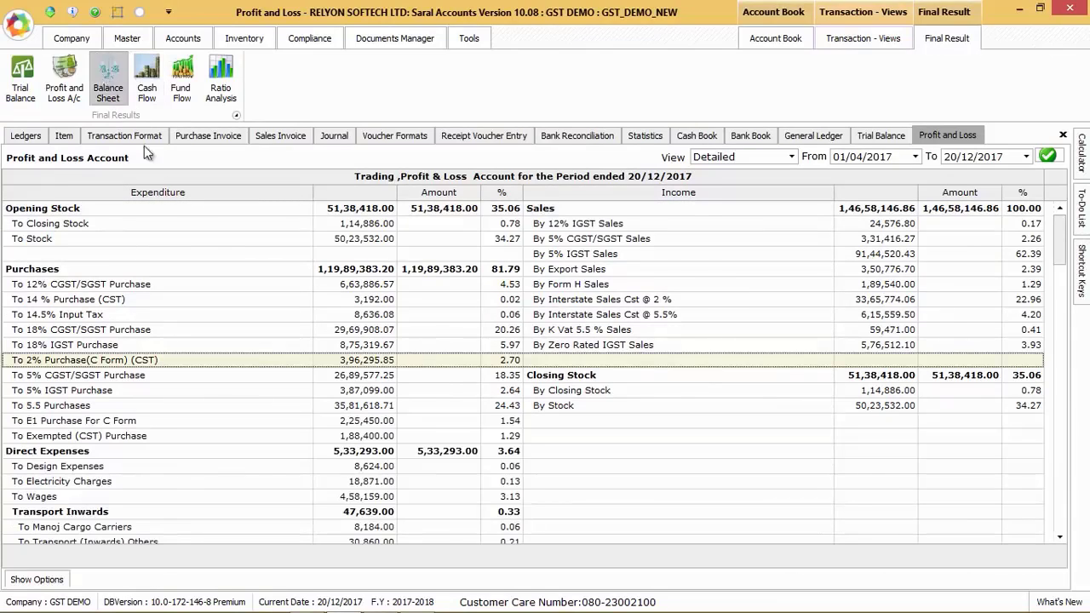
# Open the Balance Sheet for 01/04/2017 to 20/12/2017 and review its view formats, style and show options
pyautogui.click(108, 76)
pyautogui.click(597, 306)
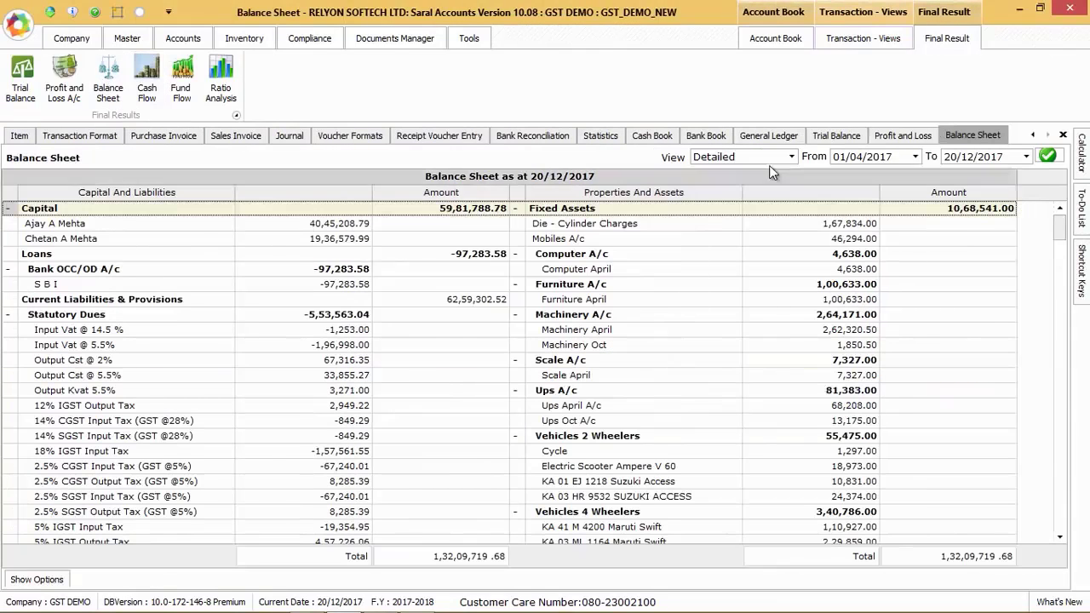
pyautogui.click(789, 157)
pyautogui.click(791, 161)
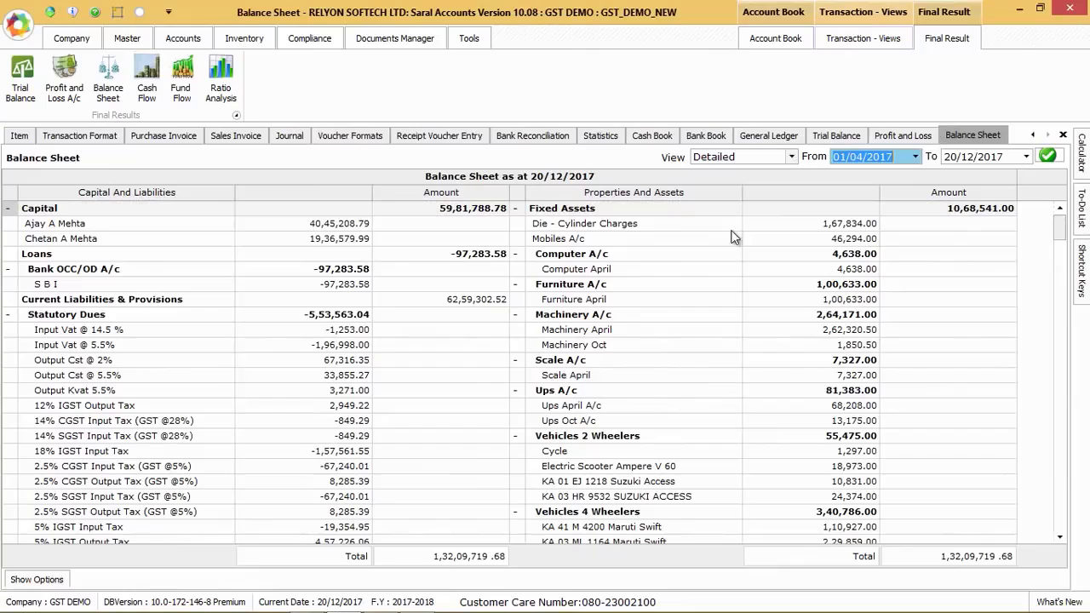
pyautogui.click(26, 579)
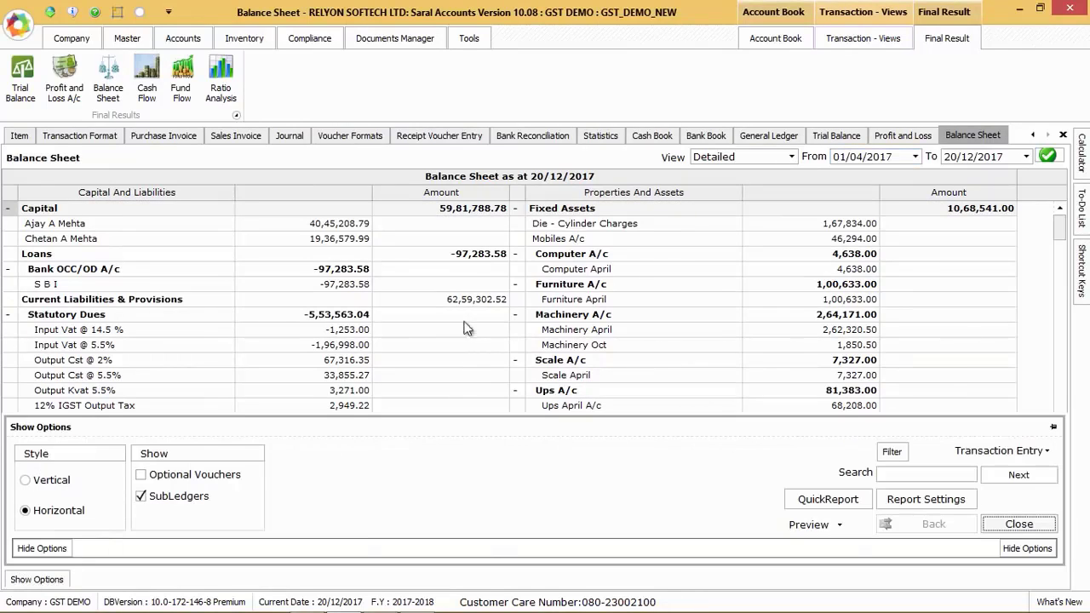
# Open the Cash Flow statement for 01/12/2017 to 20/12/2017 and look through its view formats
pyautogui.click(147, 76)
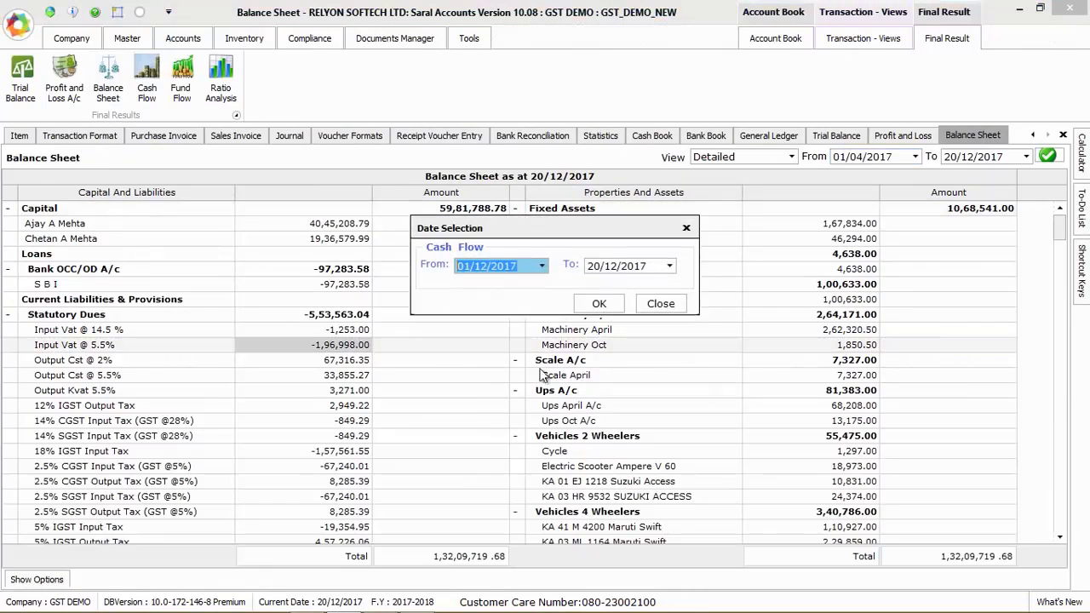
pyautogui.click(598, 303)
pyautogui.click(747, 161)
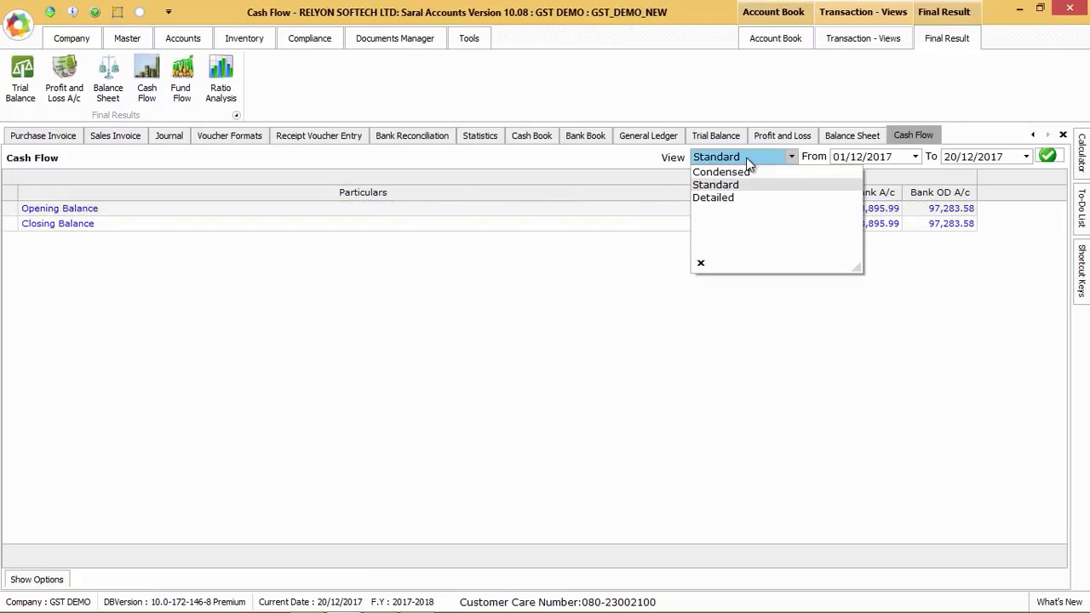
# Open the Fund Flow statement for 01/04/2017 to 20/12/2017 and the Ratio Analysis for 01/12/2017 to 20/12/2017
pyautogui.click(182, 76)
pyautogui.click(596, 304)
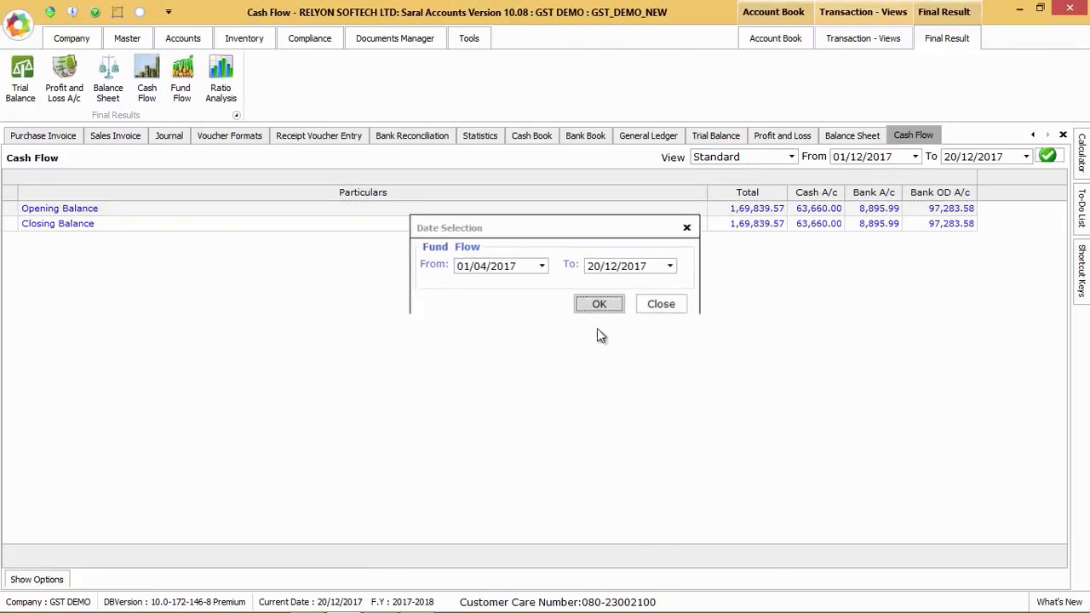
pyautogui.click(749, 160)
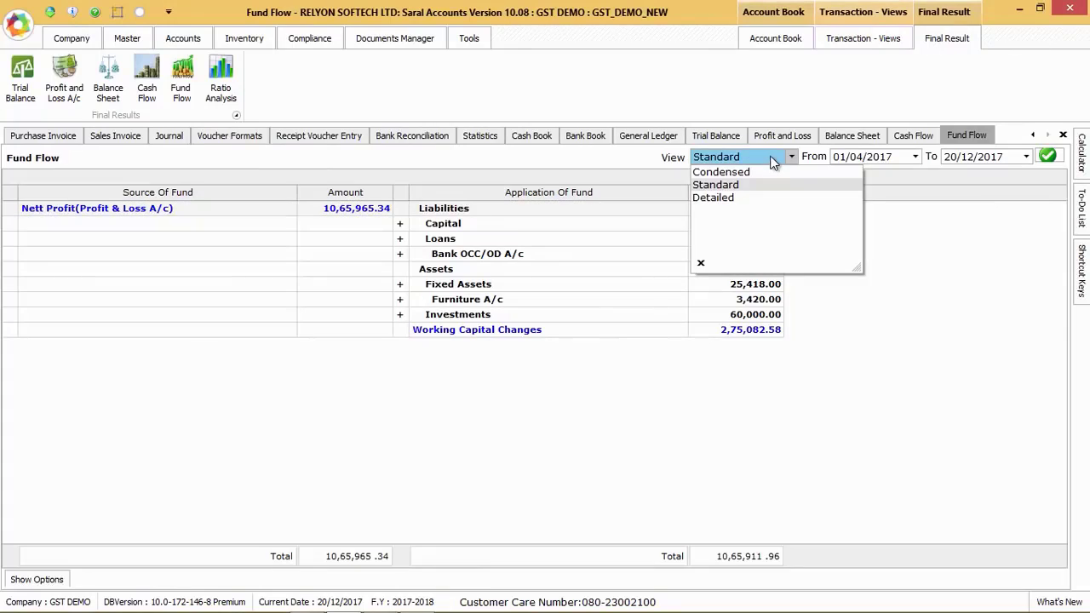
pyautogui.press('Tab')
pyautogui.click(221, 77)
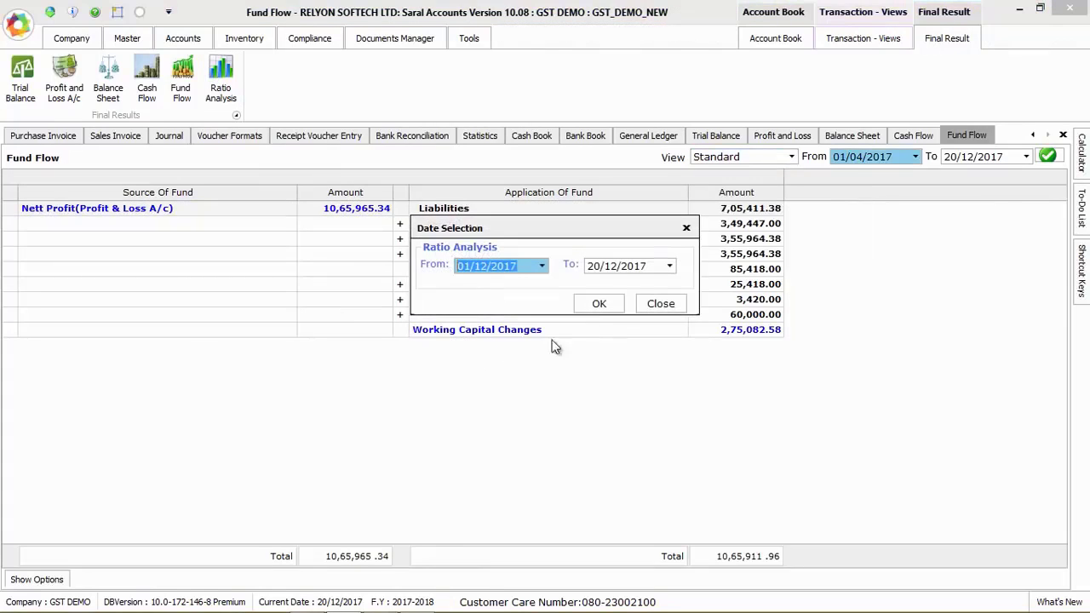
pyautogui.click(598, 303)
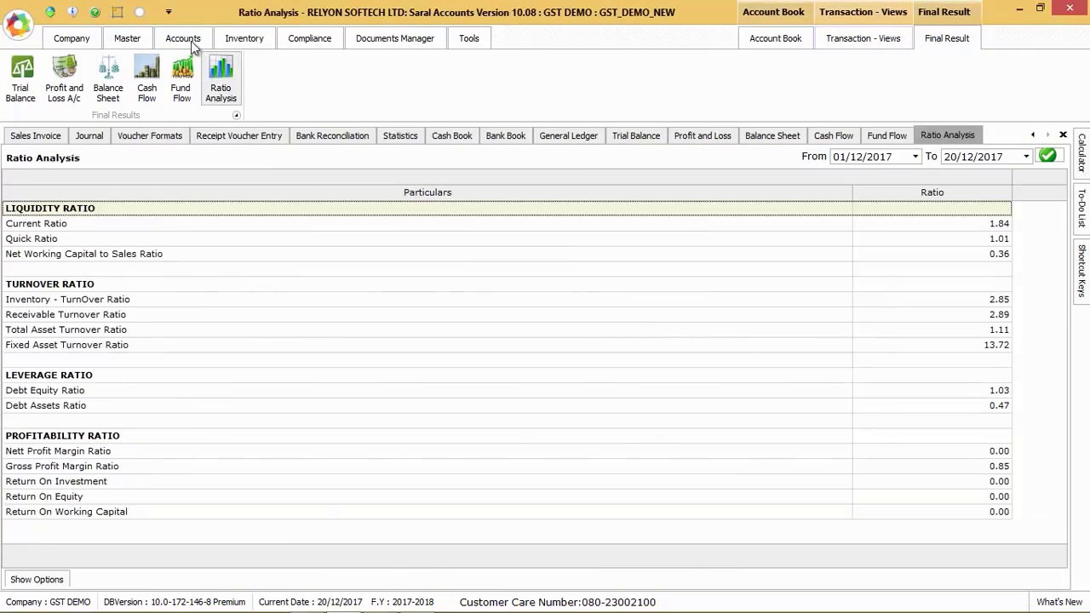
# Look through the accounts view choices for TDS, outstanding, cost centres and reports
pyautogui.click(179, 38)
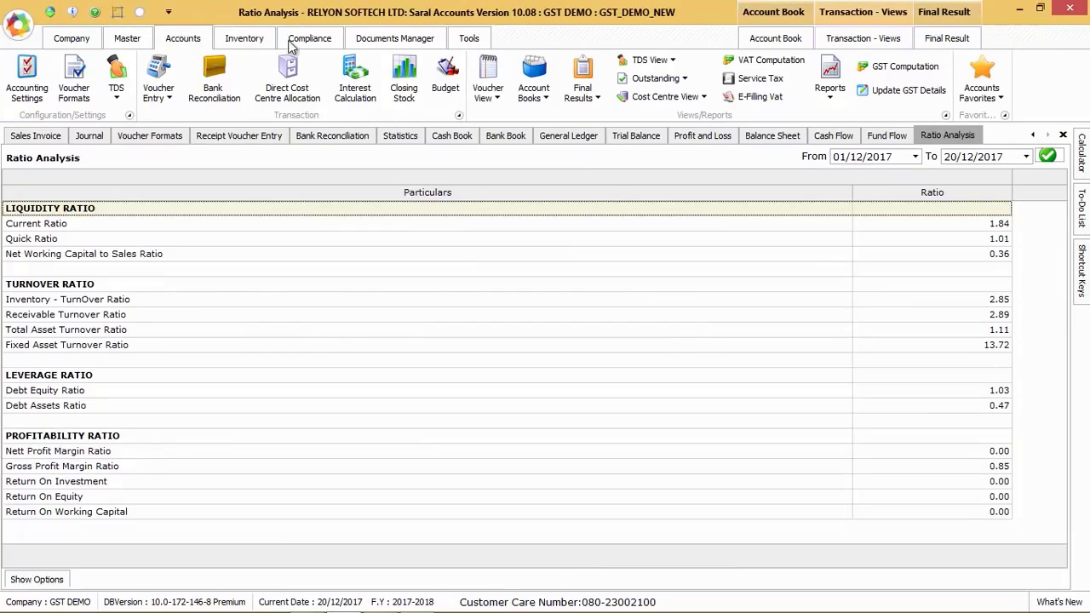
pyautogui.click(670, 61)
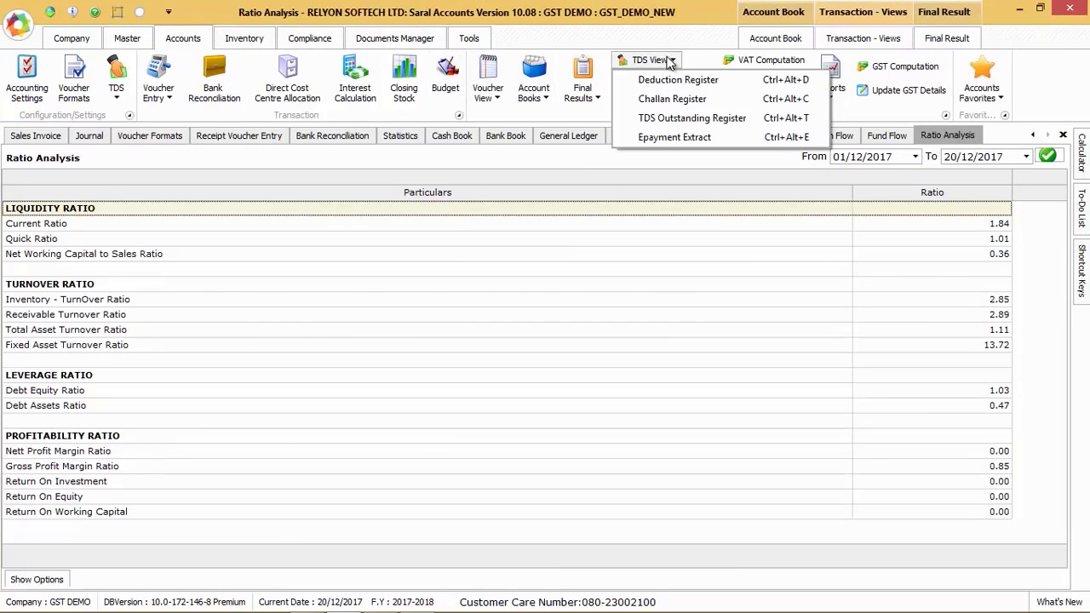
pyautogui.click(670, 62)
pyautogui.click(677, 78)
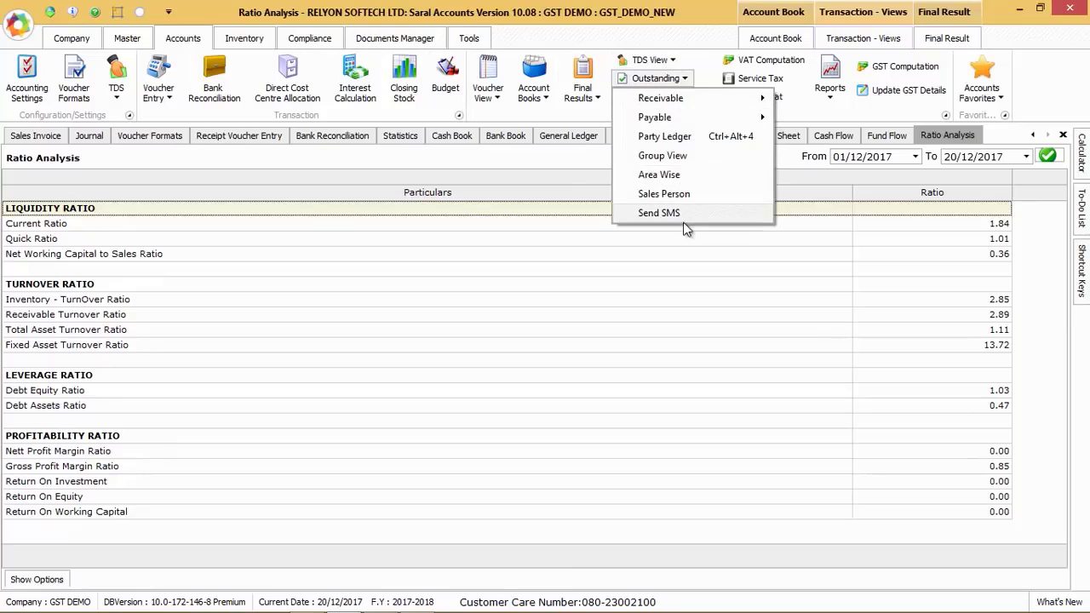
pyautogui.click(705, 95)
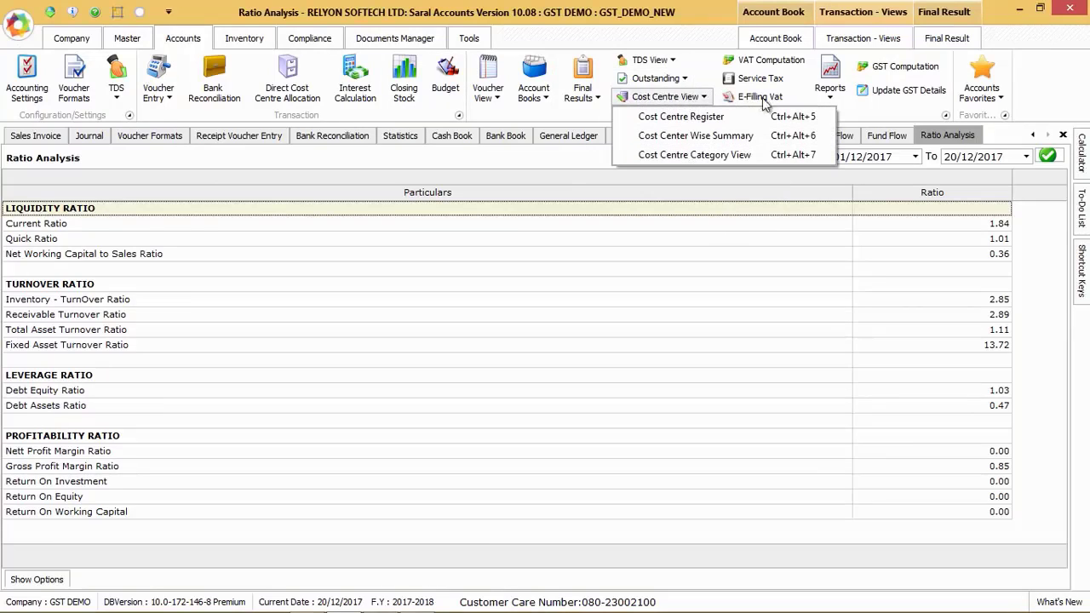
pyautogui.click(834, 93)
# Open the GST Computation for 01/11/2017 to 30/11/2017 in the Standard view and review its report export choices
pyautogui.click(886, 79)
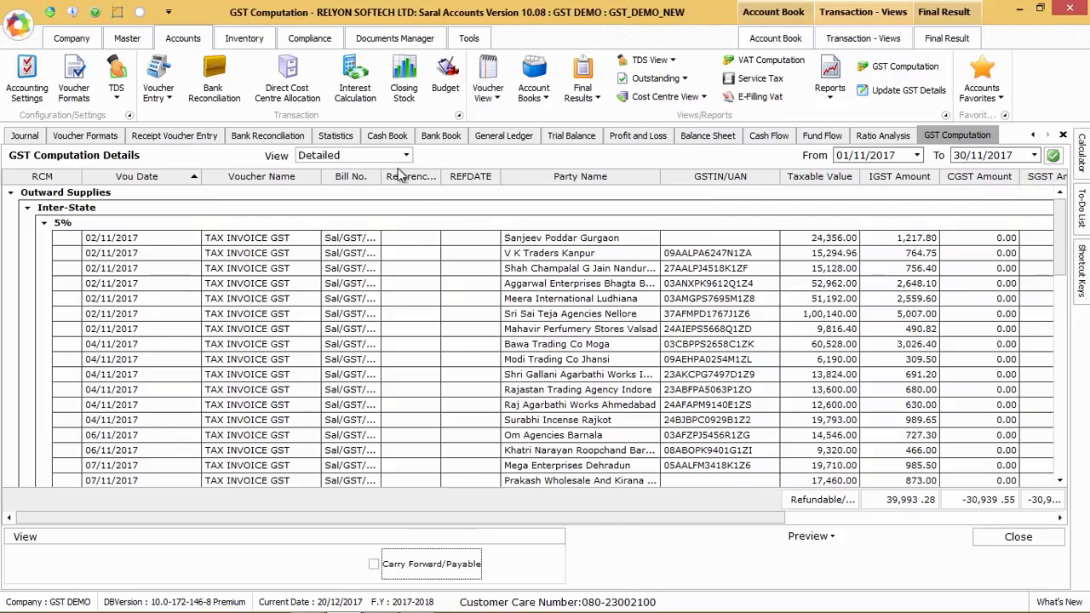
pyautogui.click(395, 155)
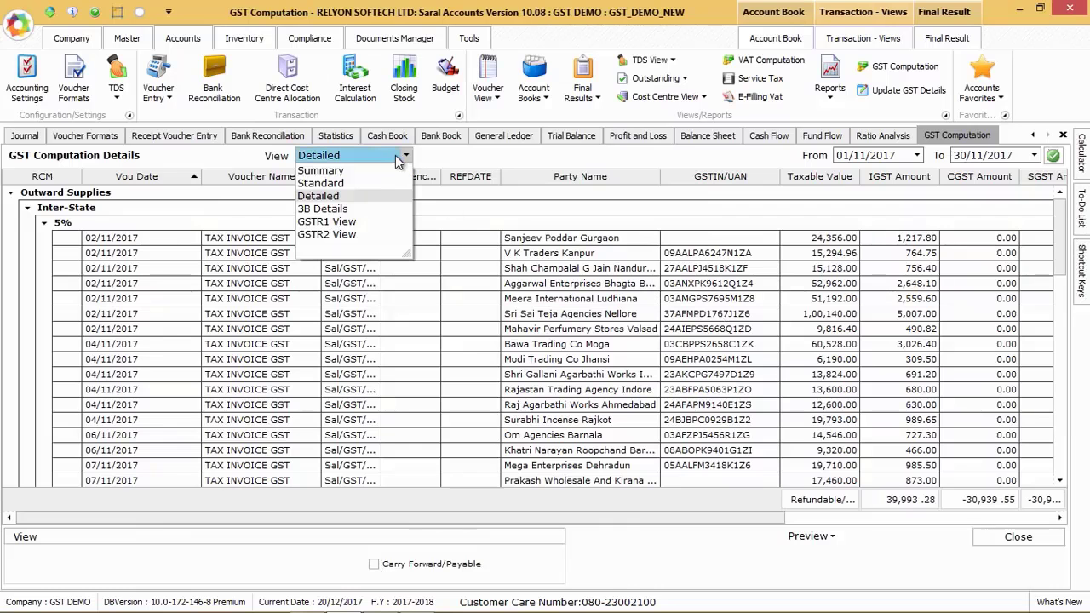
pyautogui.click(354, 183)
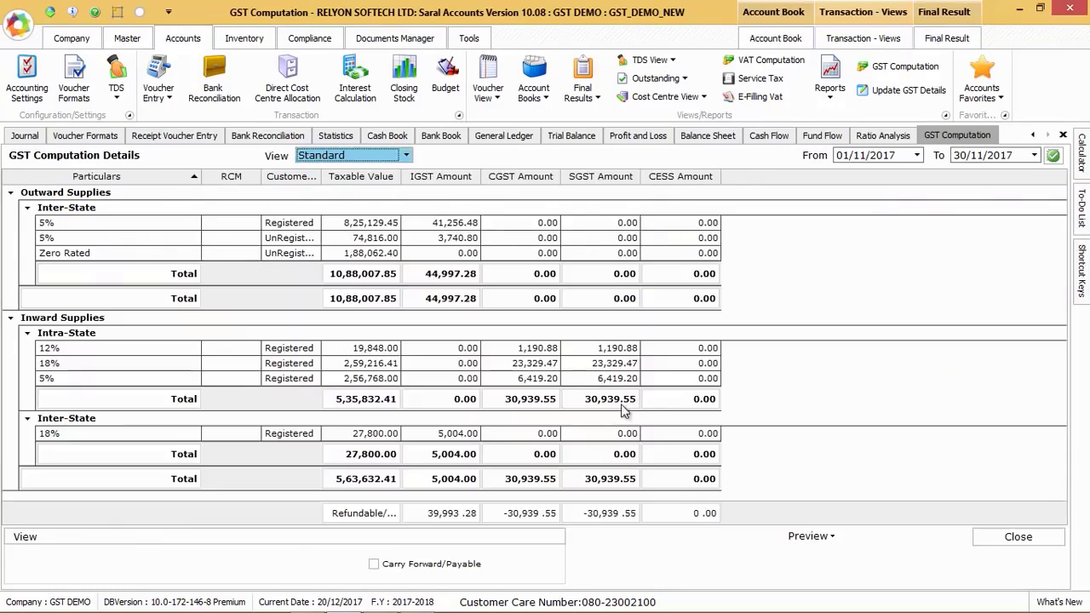
pyautogui.rightClick(320, 239)
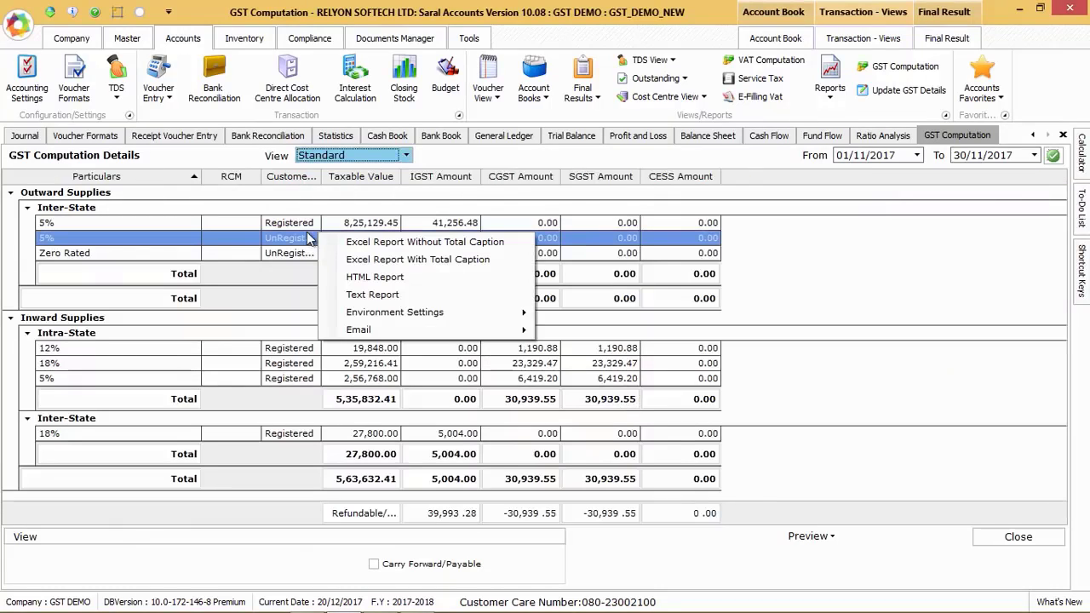
# Switch the GST Computation to the 3B Details view and review the report export choices there
pyautogui.click(385, 158)
pyautogui.click(384, 158)
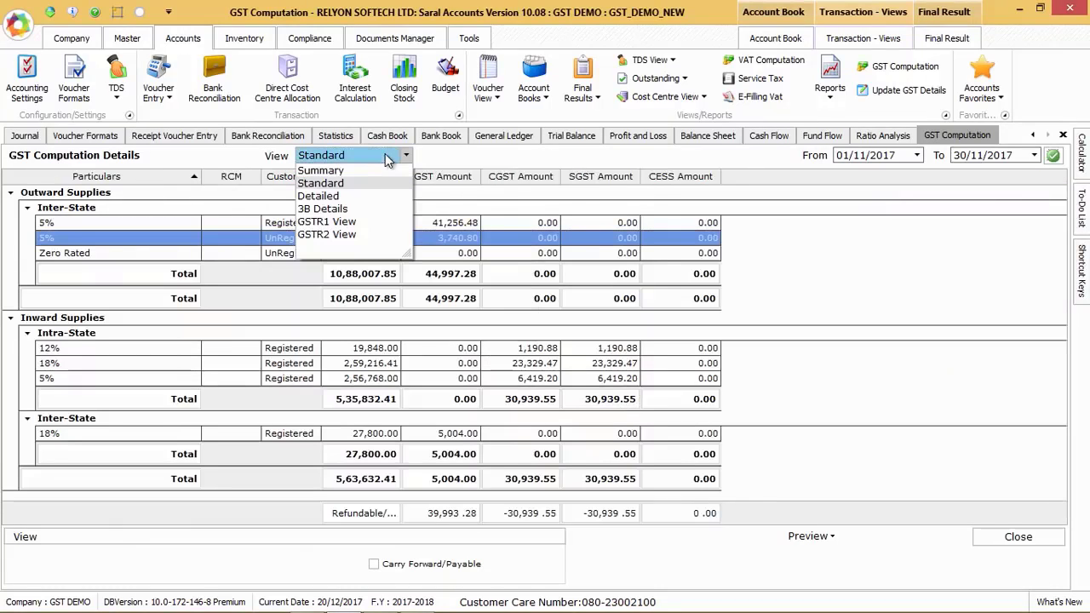
pyautogui.click(336, 210)
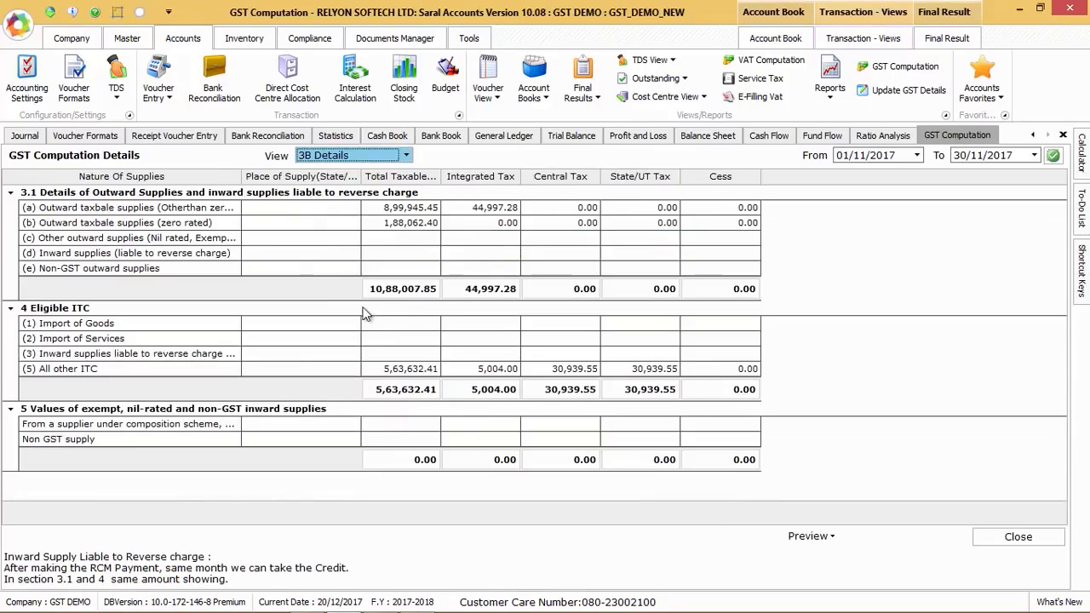
pyautogui.rightClick(294, 259)
pyautogui.click(842, 341)
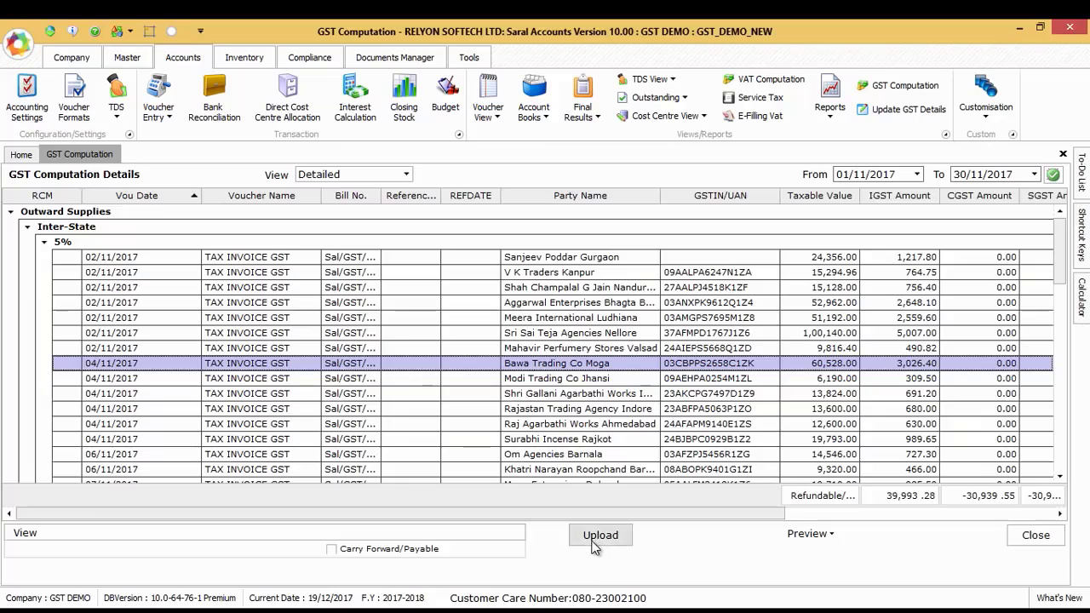
# Open the GSTR1 upload for Nov/2017, review the B2B, B2CL and B2CS sections, and return to All Sections
pyautogui.click(599, 538)
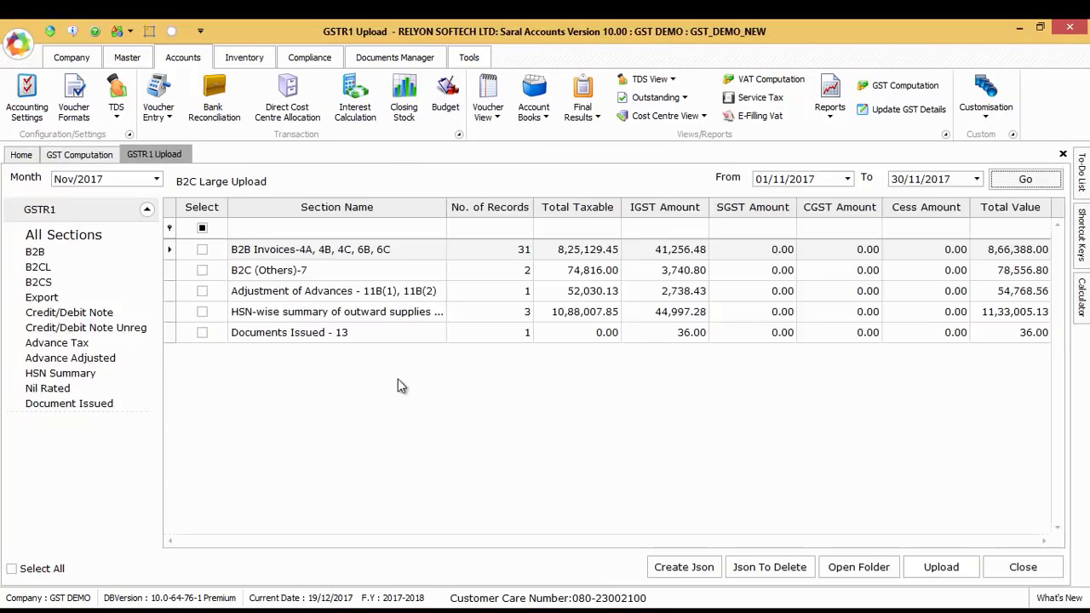
pyautogui.click(34, 253)
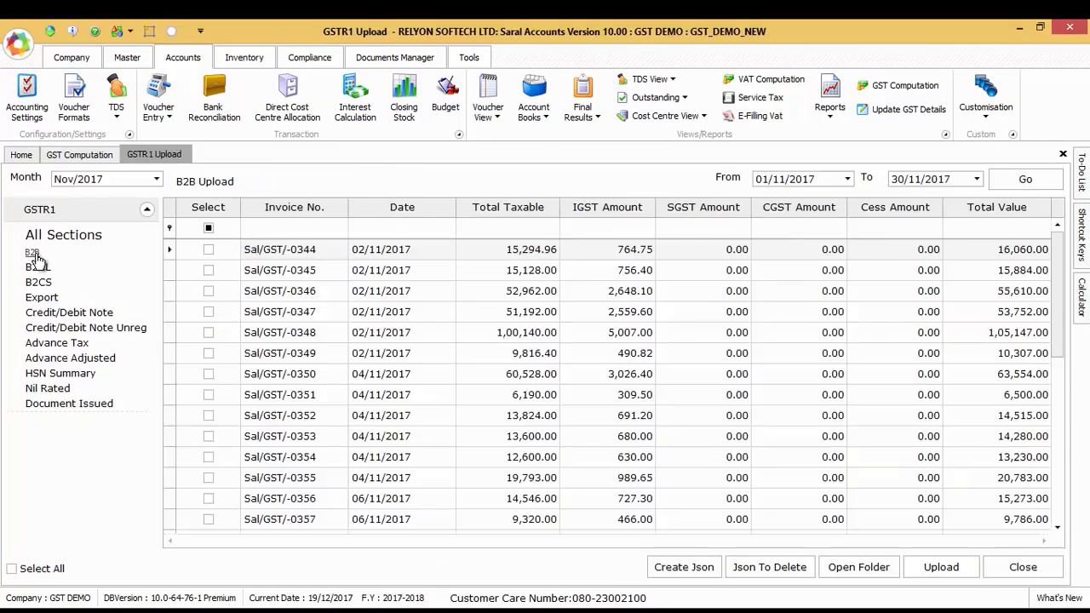
pyautogui.click(43, 268)
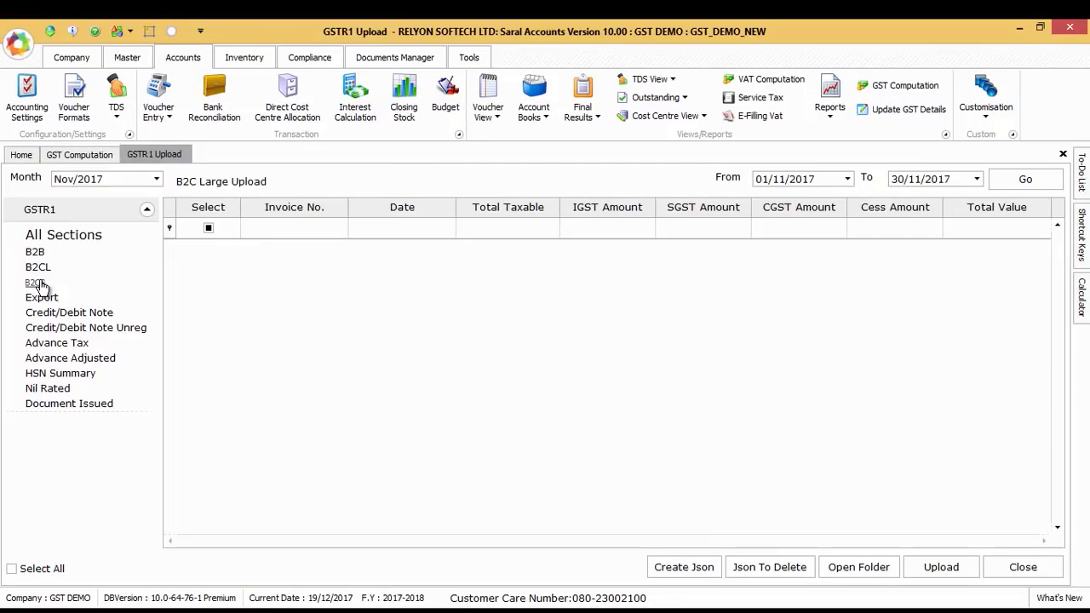
pyautogui.click(38, 283)
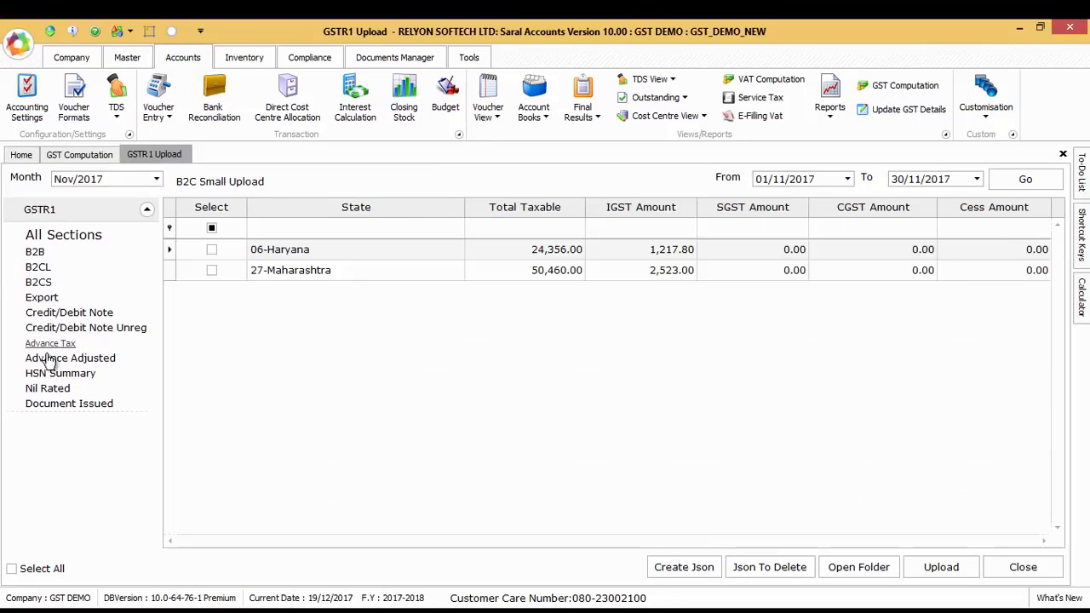
pyautogui.click(70, 241)
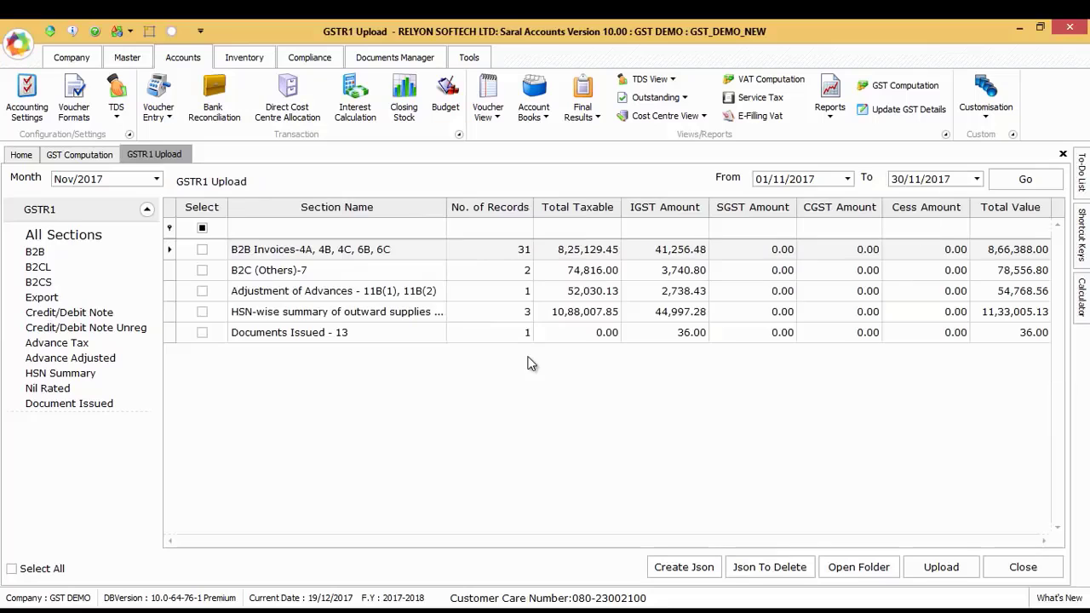
# Select all GSTR1 sections for Nov/2017 and create their JSON file
pyautogui.click(12, 569)
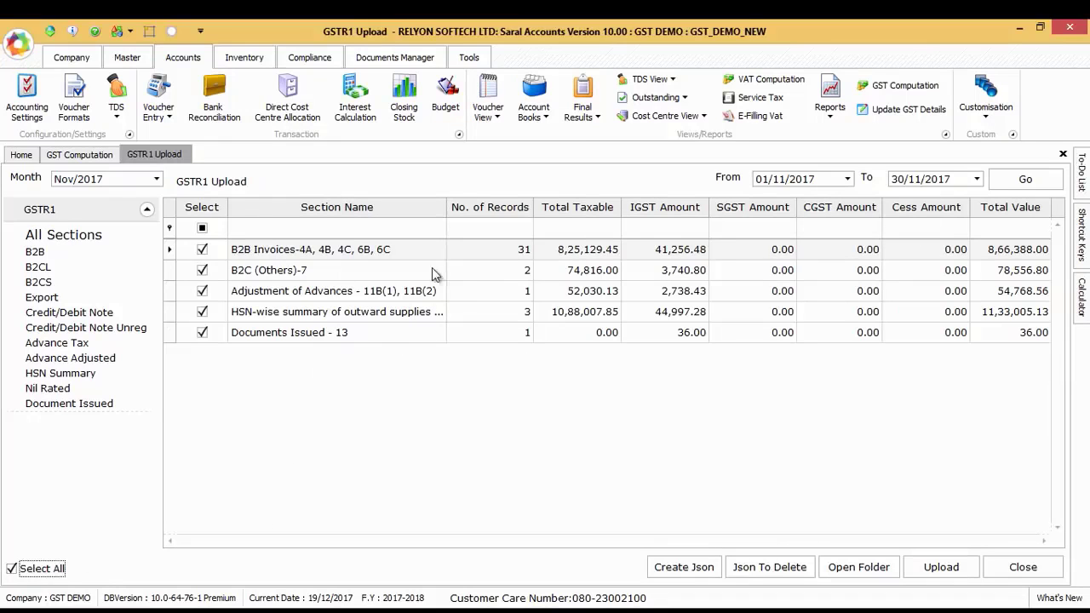
pyautogui.click(673, 567)
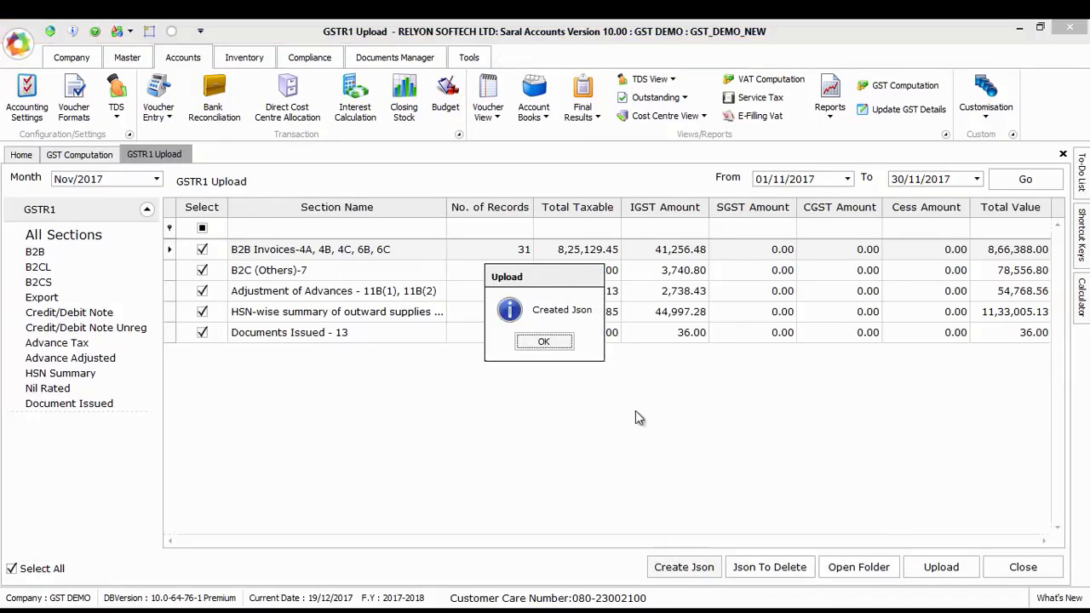
pyautogui.press('Return')
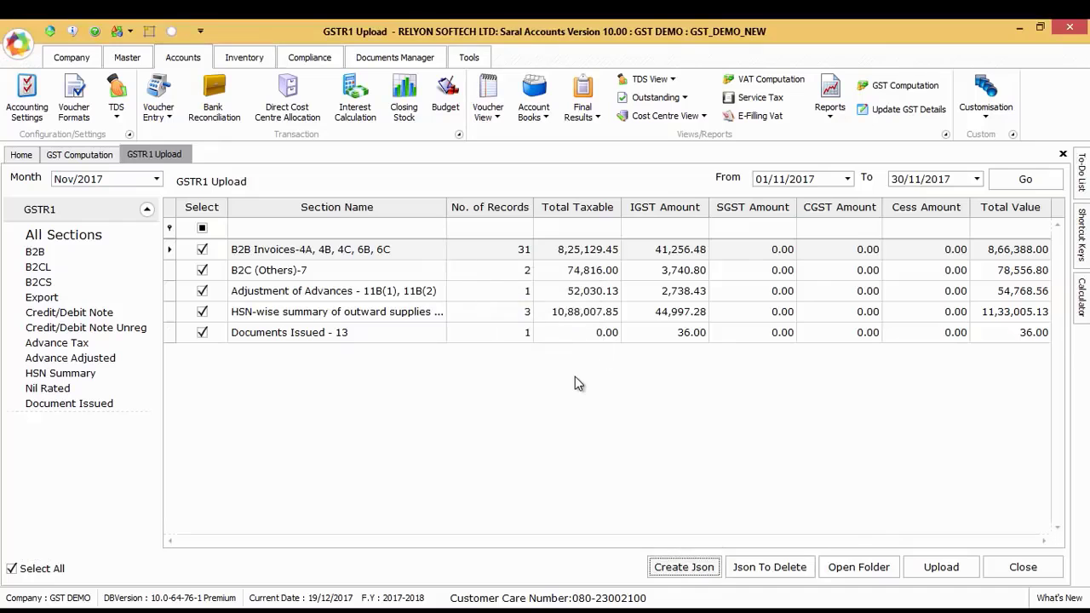
# Open the JSON output folder, check the file GSTR1_2017Dec19_0443.json, and close the folder
pyautogui.click(856, 567)
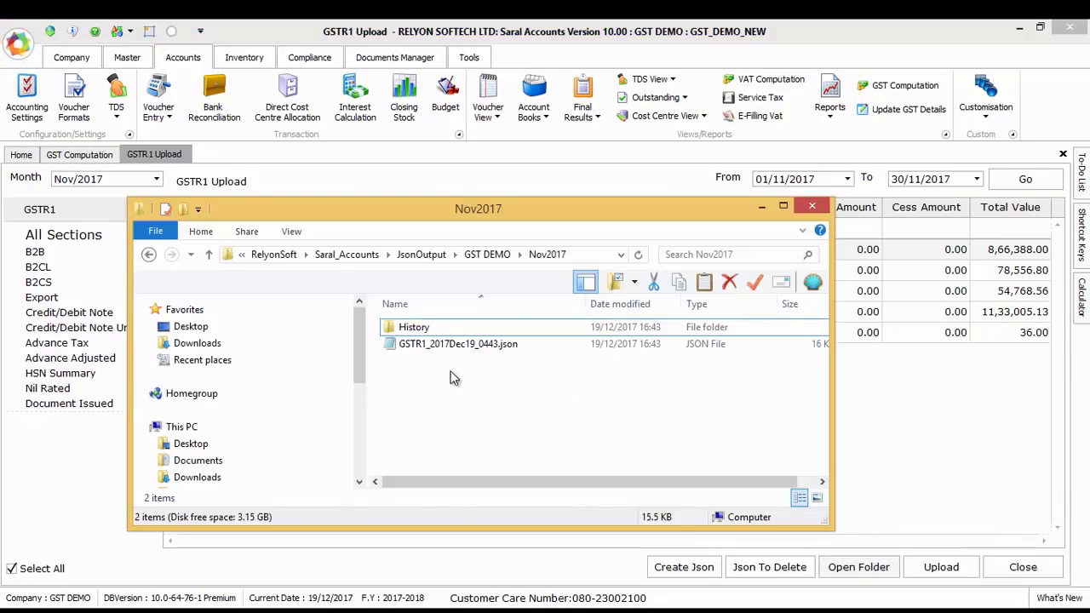
pyautogui.click(476, 345)
pyautogui.click(535, 391)
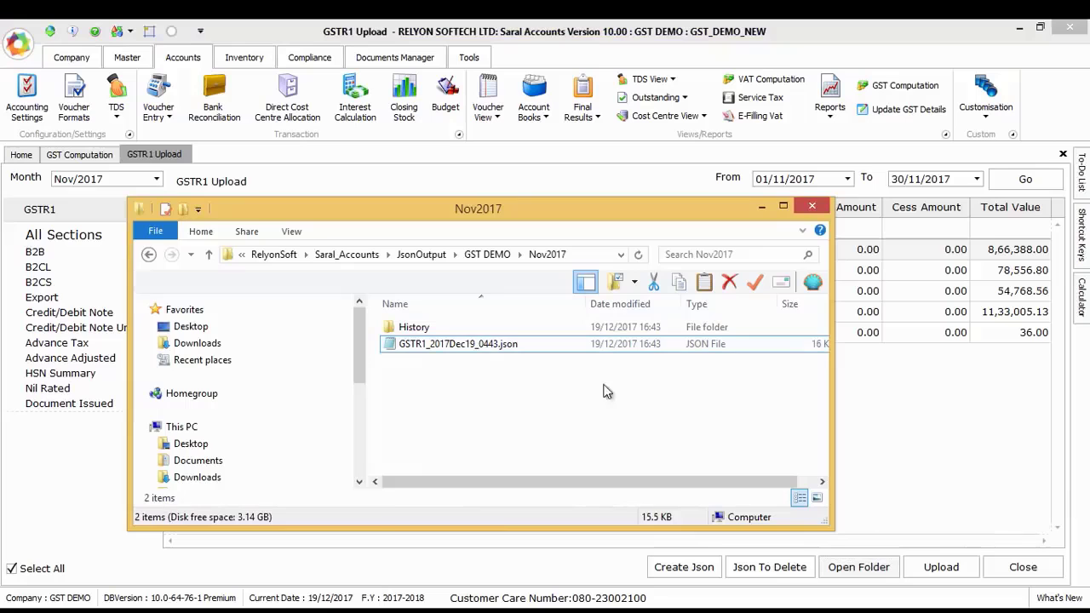
pyautogui.click(811, 210)
# Start the GSTR1 upload and log in to the Goods and Services Tax portal by entering the captcha characters
pyautogui.click(921, 569)
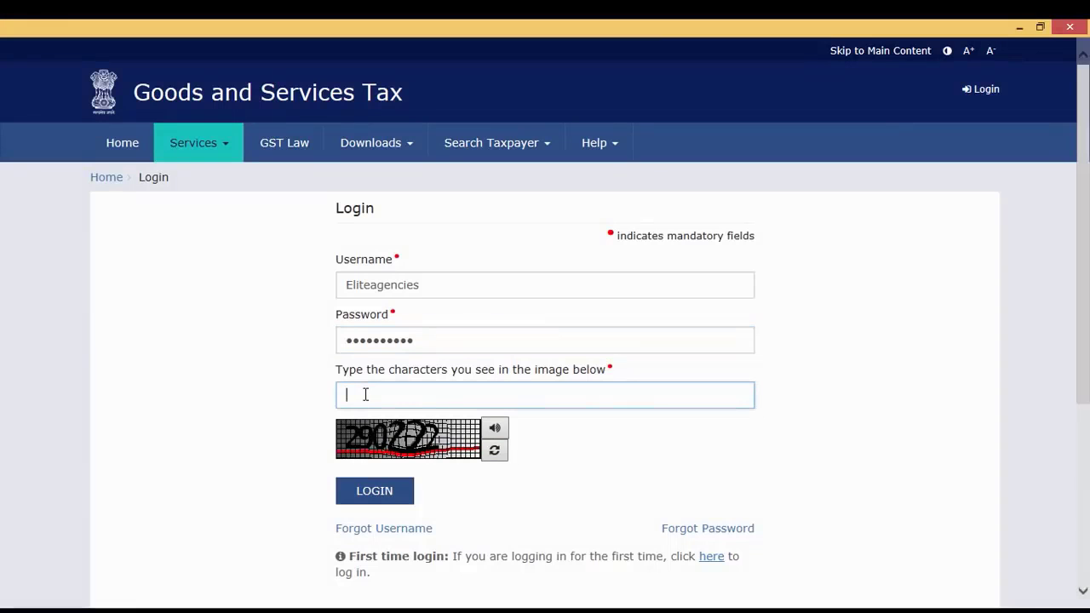
pyautogui.write('290222')
pyautogui.press('Return')
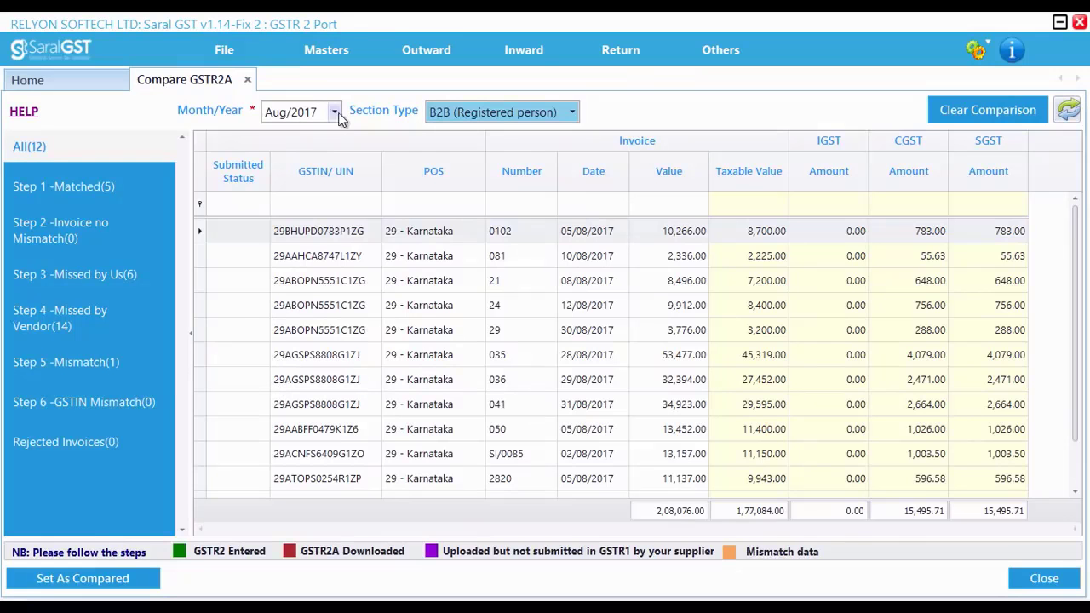
# In the Aug/2017 GSTR2A comparison in Saral GST, review the section type choices and the Matched and Invoice no Mismatch sections
pyautogui.click(572, 114)
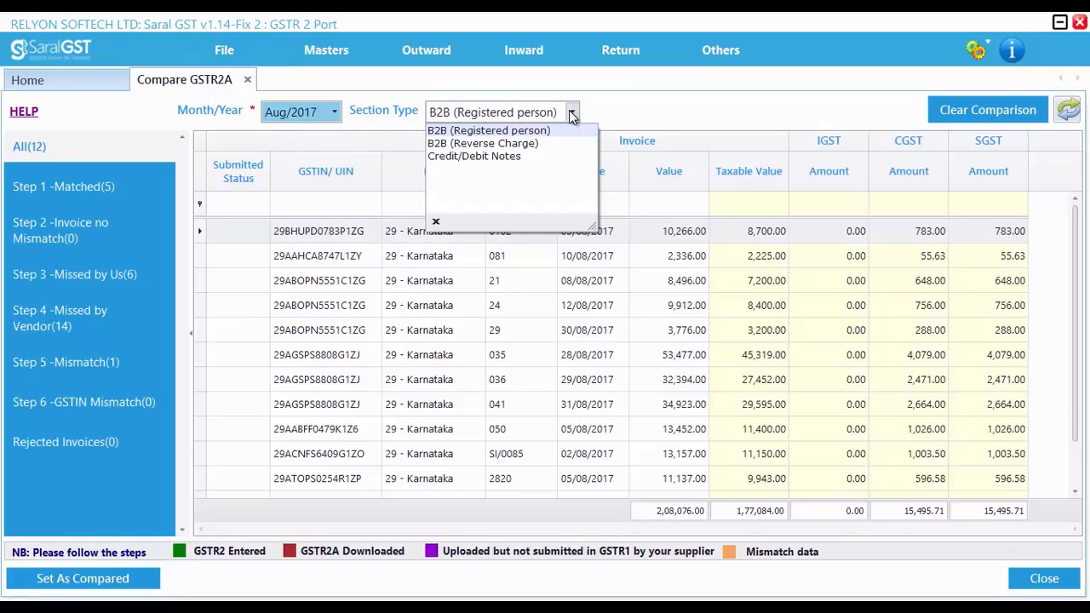
pyautogui.click(572, 115)
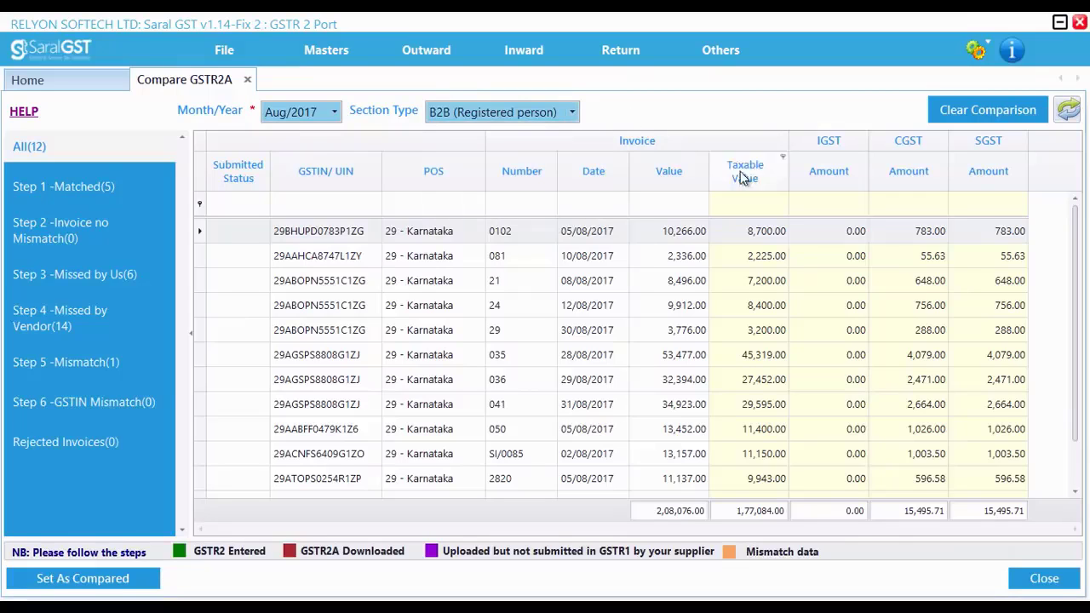
pyautogui.click(47, 195)
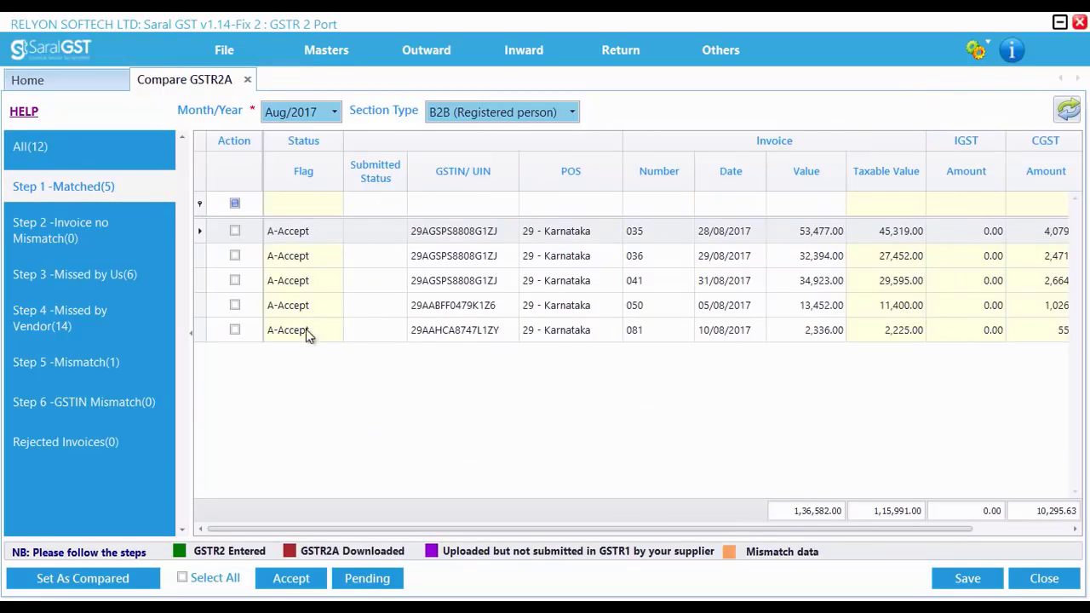
pyautogui.click(71, 233)
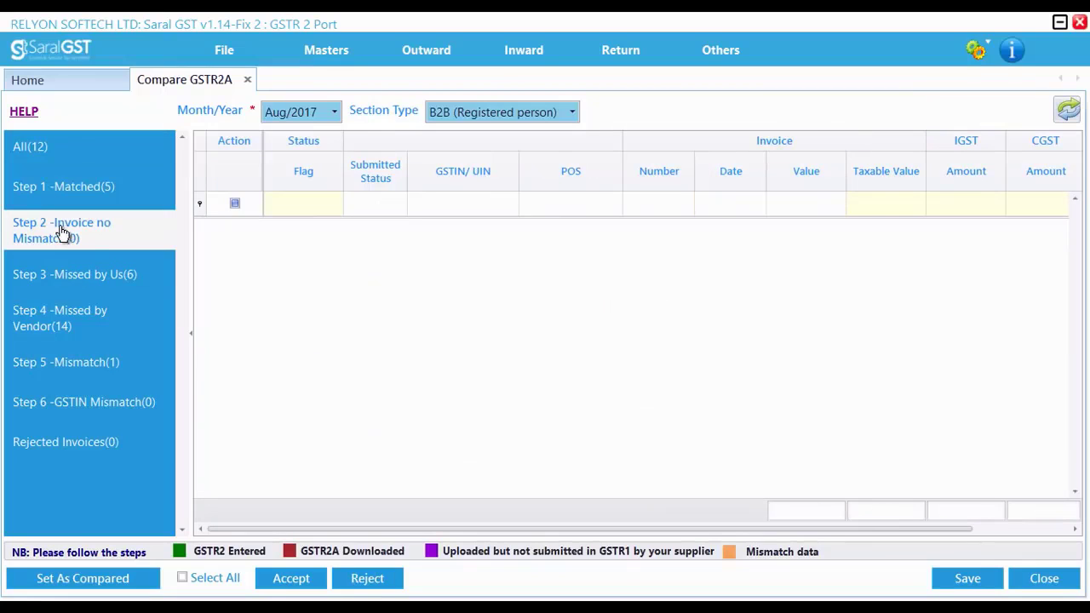
# Select all the invoices in the Step 3 Missed by Us section and accept them
pyautogui.click(74, 280)
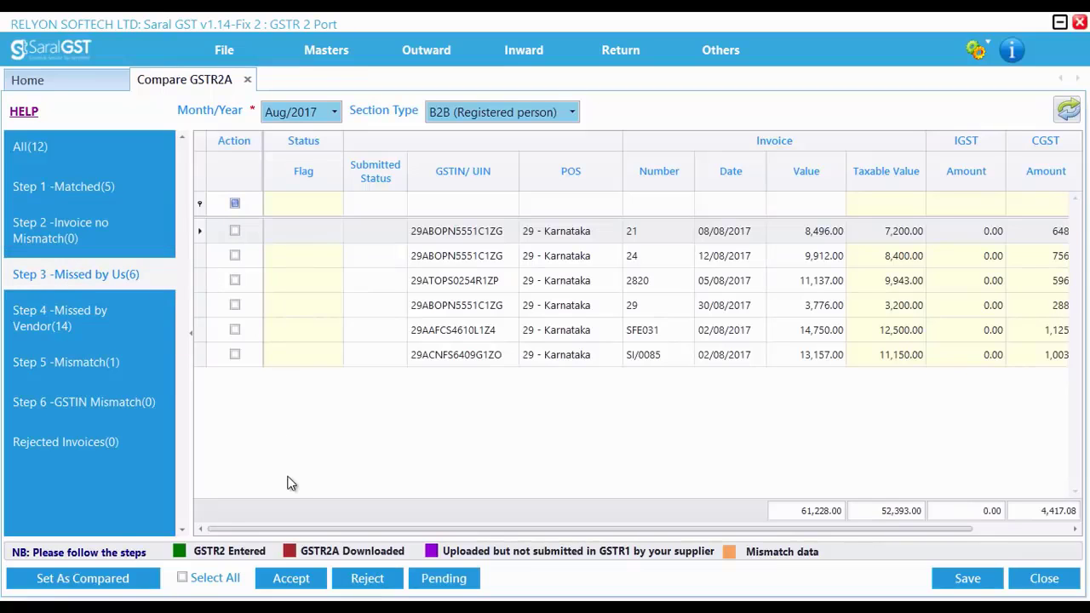
pyautogui.click(218, 581)
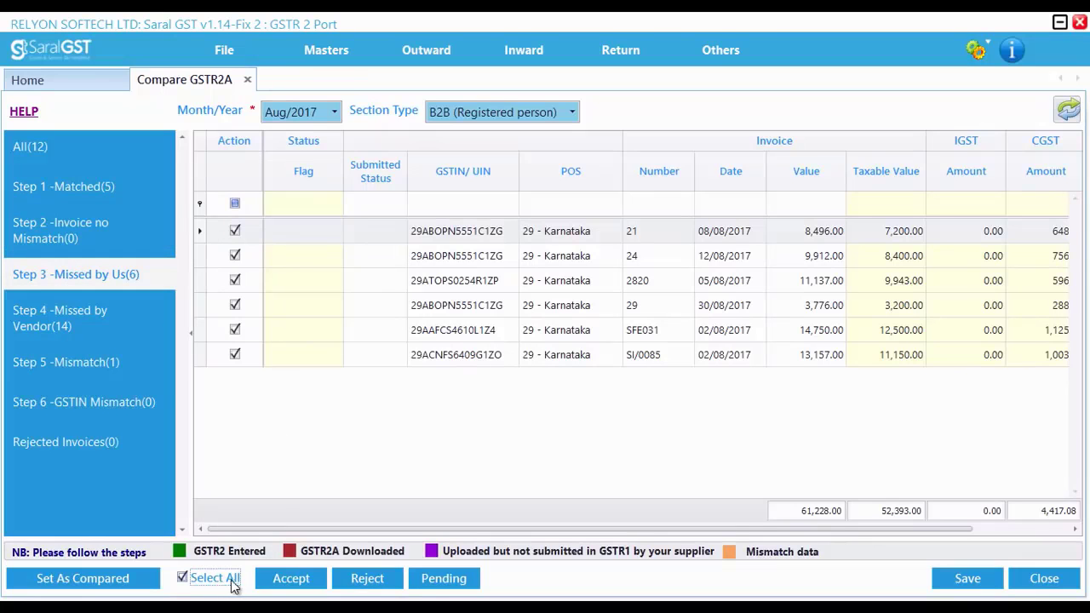
pyautogui.click(280, 583)
pyautogui.press('Return')
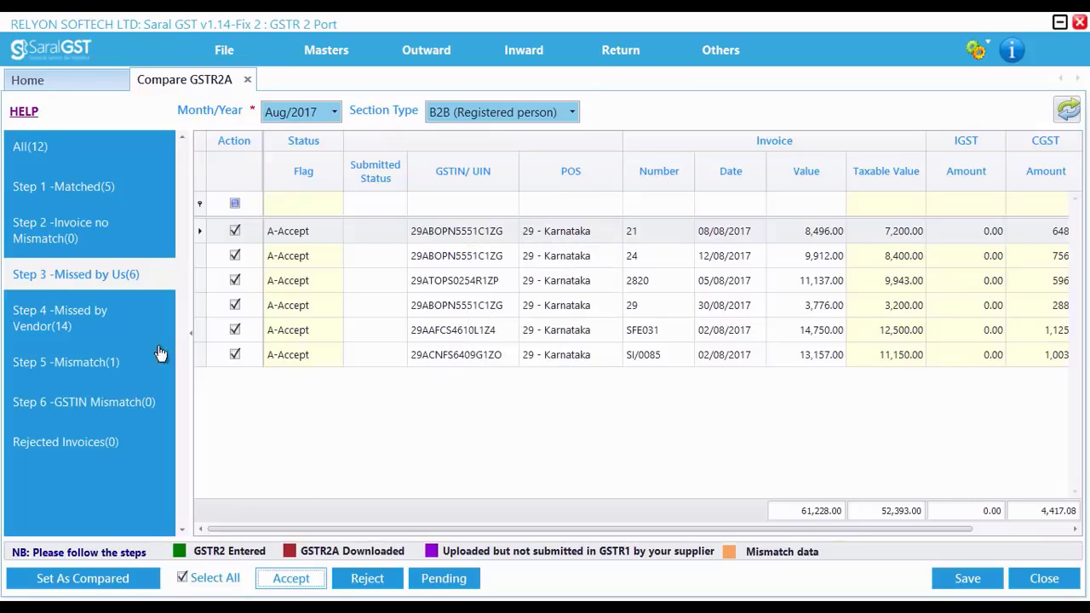
# Select all the invoices in the Step 4 Missed by Vendor section and upload them
pyautogui.moveTo(66, 332)
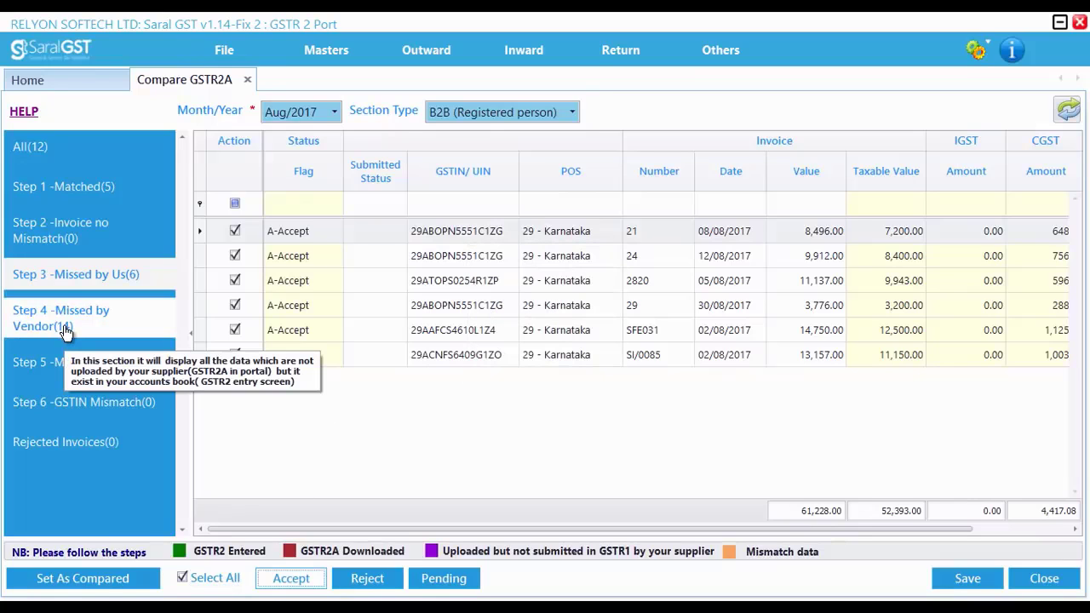
pyautogui.click(66, 332)
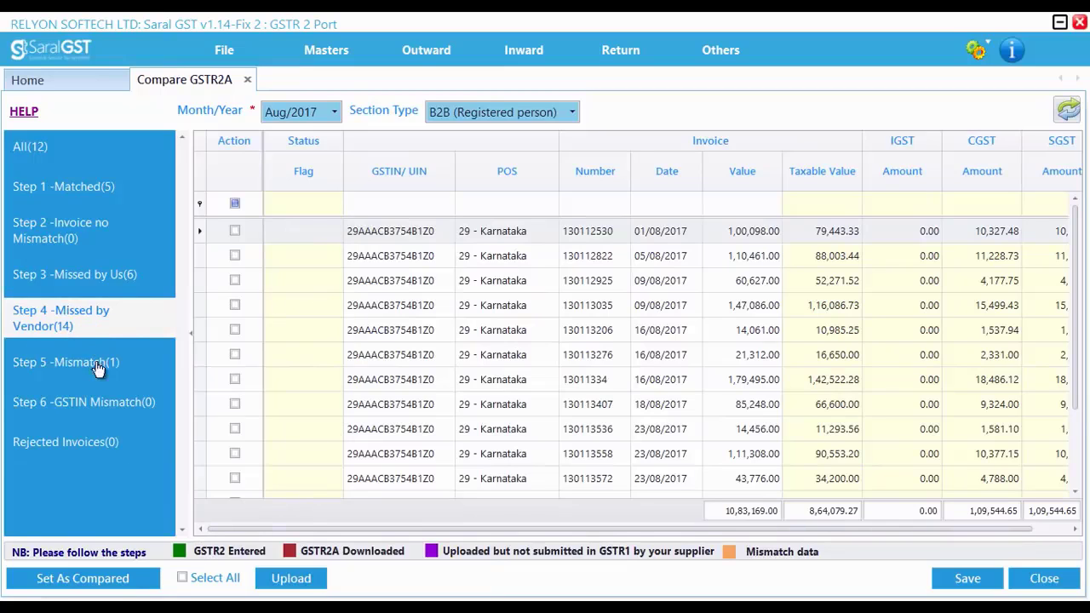
pyautogui.click(216, 578)
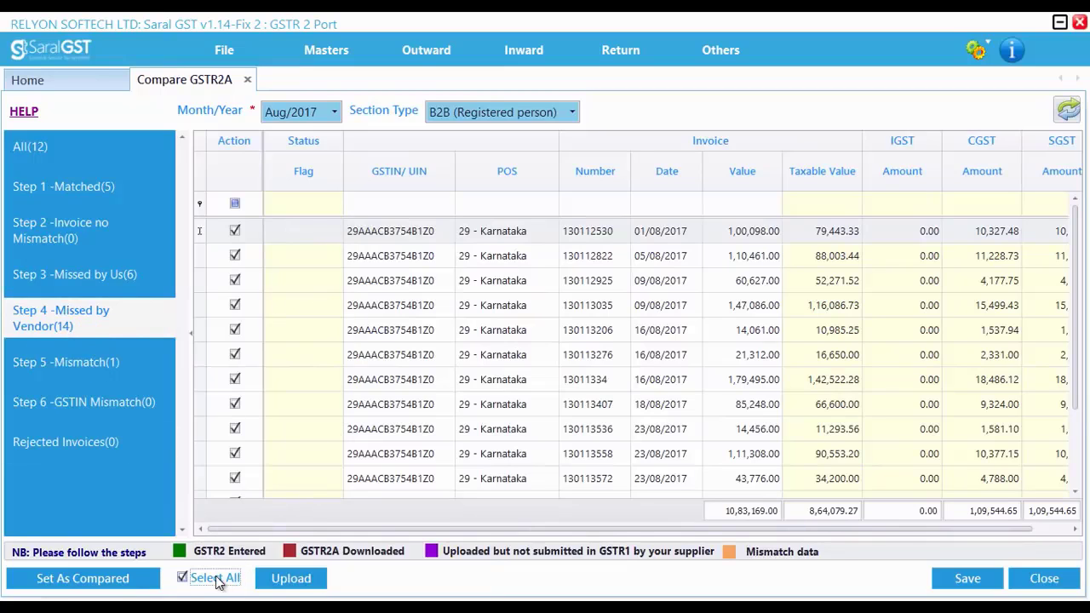
pyautogui.click(285, 578)
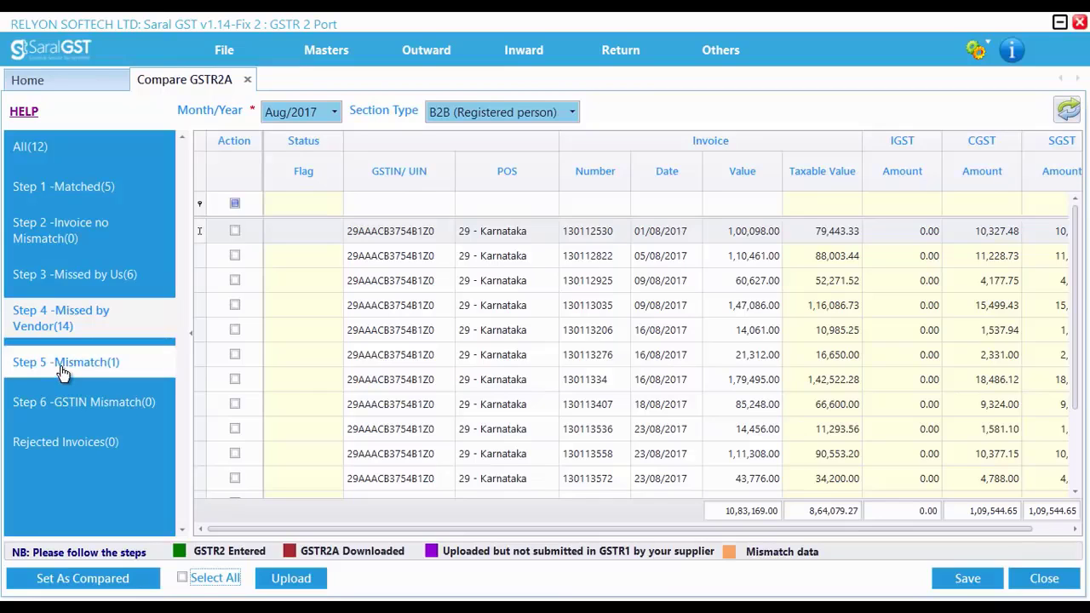
# Accept the downloaded version of mismatched invoice 0102 in Step 5, and check the GSTIN Mismatch and Rejected Invoices sections
pyautogui.click(62, 362)
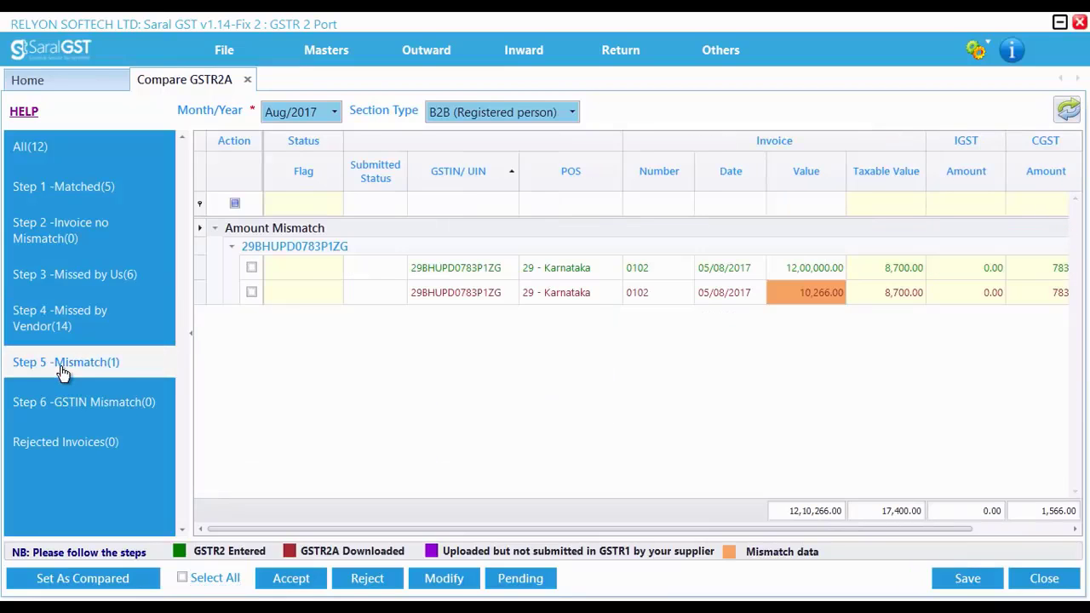
pyautogui.click(208, 580)
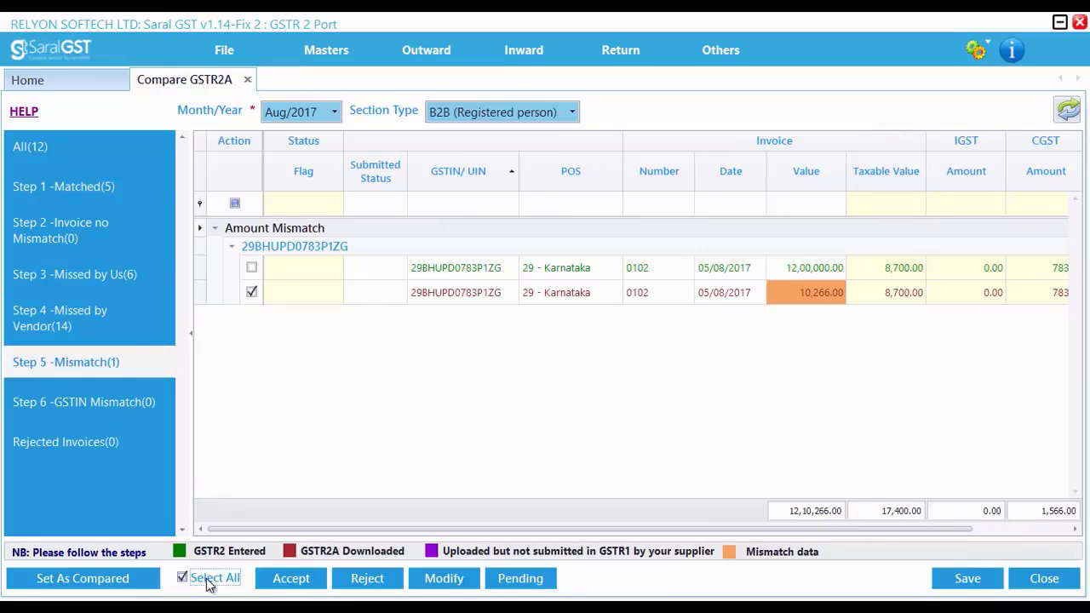
pyautogui.click(281, 580)
pyautogui.press('Return')
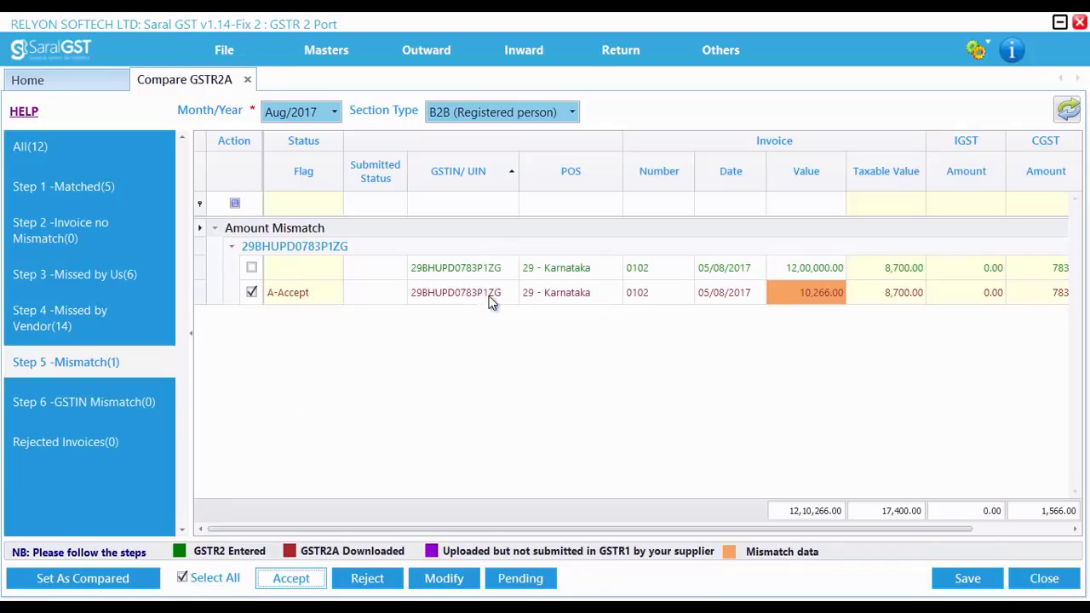
pyautogui.click(67, 417)
pyautogui.click(80, 450)
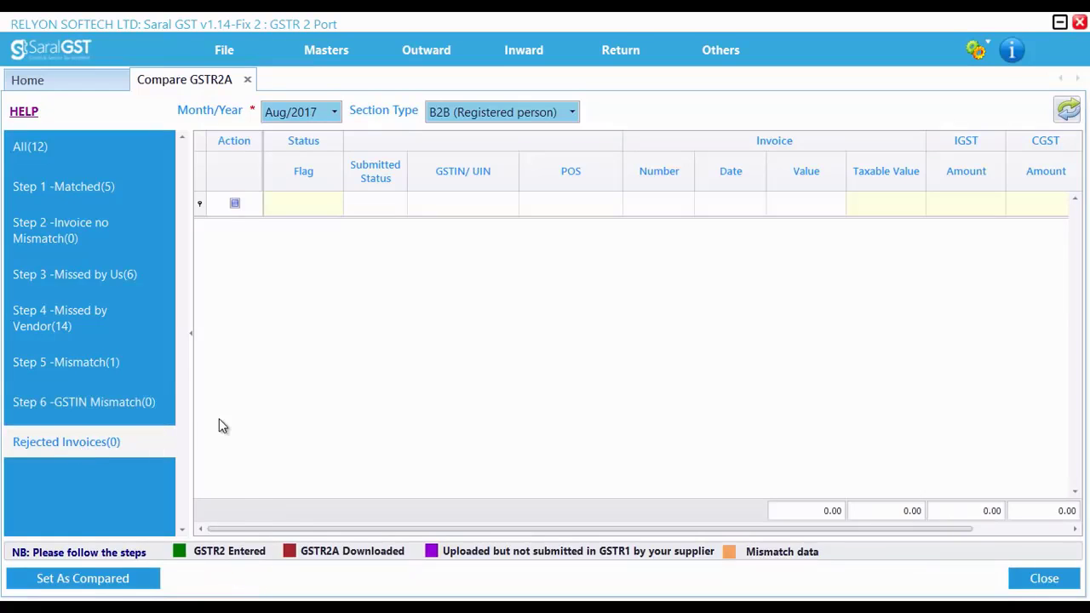